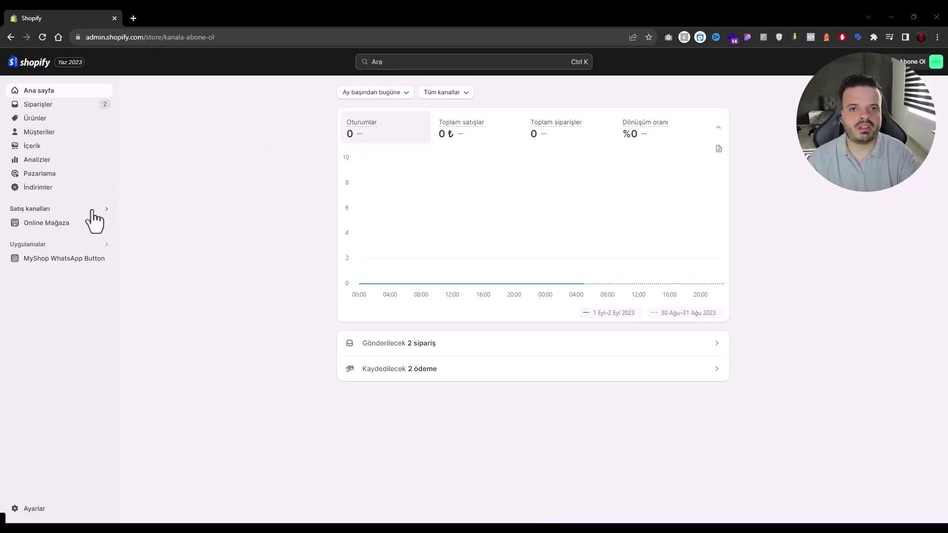
Search the Shopify App Store for "pagefly" and open the PageFly Landing Page Builder listing
left_click(61, 246)
type("pagefly")
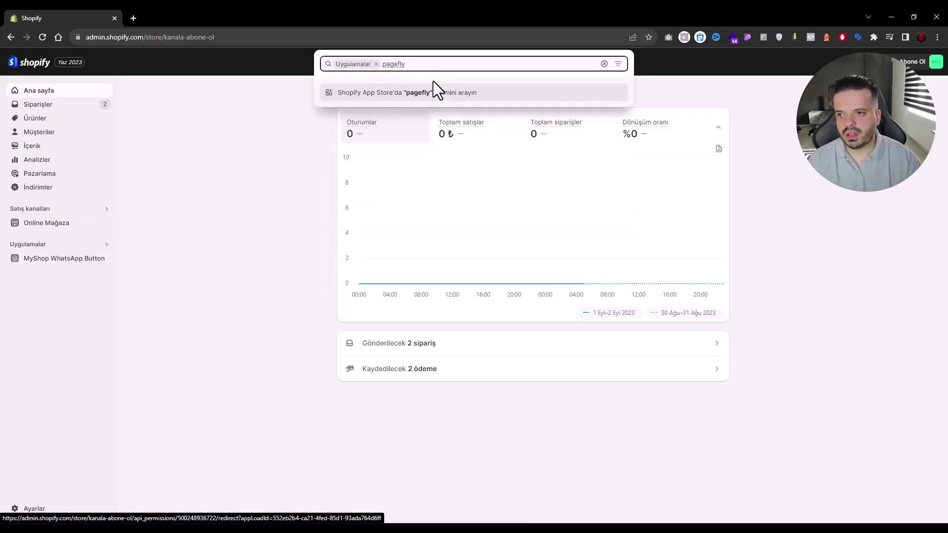
left_click(433, 83)
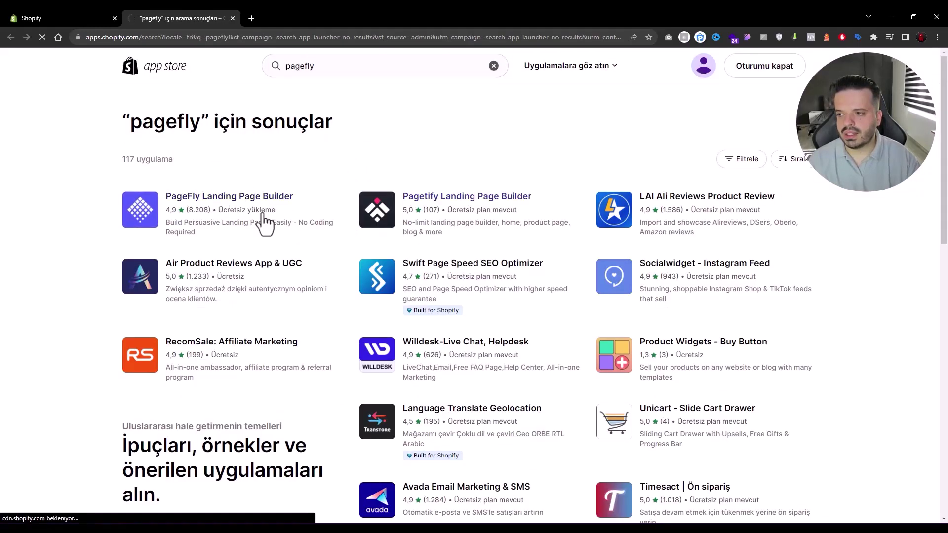
left_click(217, 215)
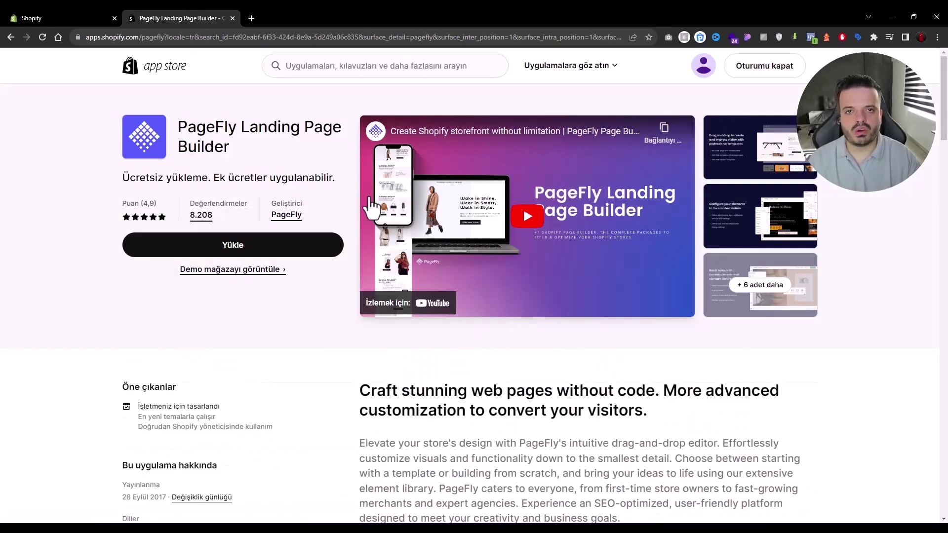
Install the PageFly Landing Page Builder app on the store
left_click_drag(127, 180, 212, 178)
left_click(212, 178)
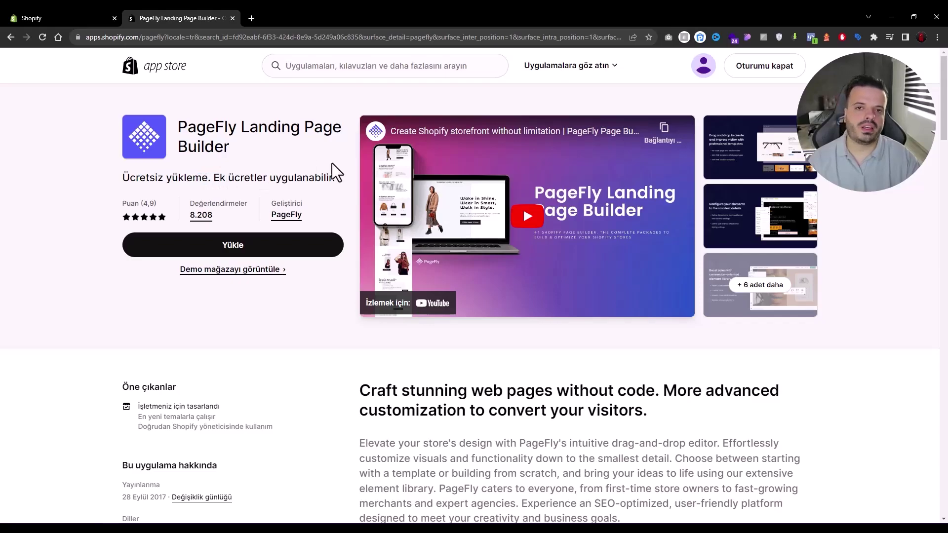
left_click(305, 247)
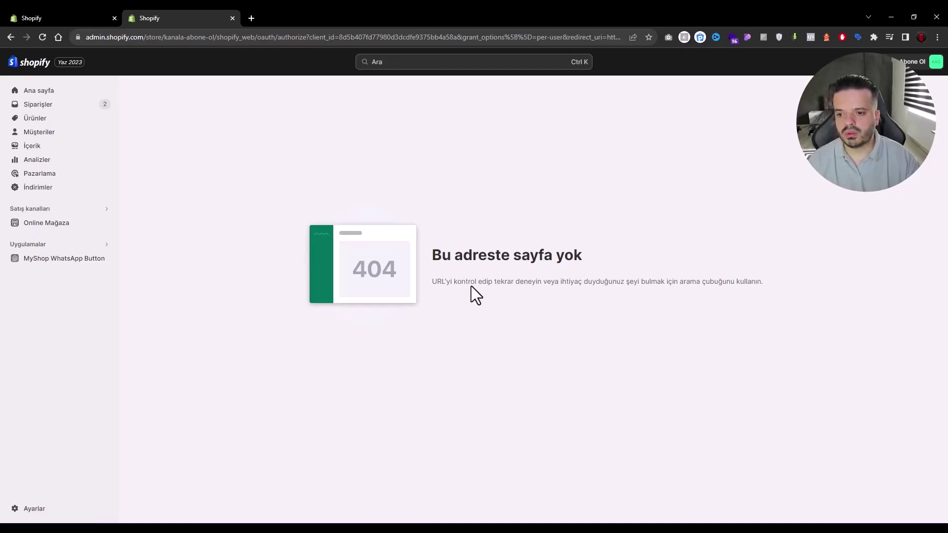
left_click(69, 222)
left_click(59, 316)
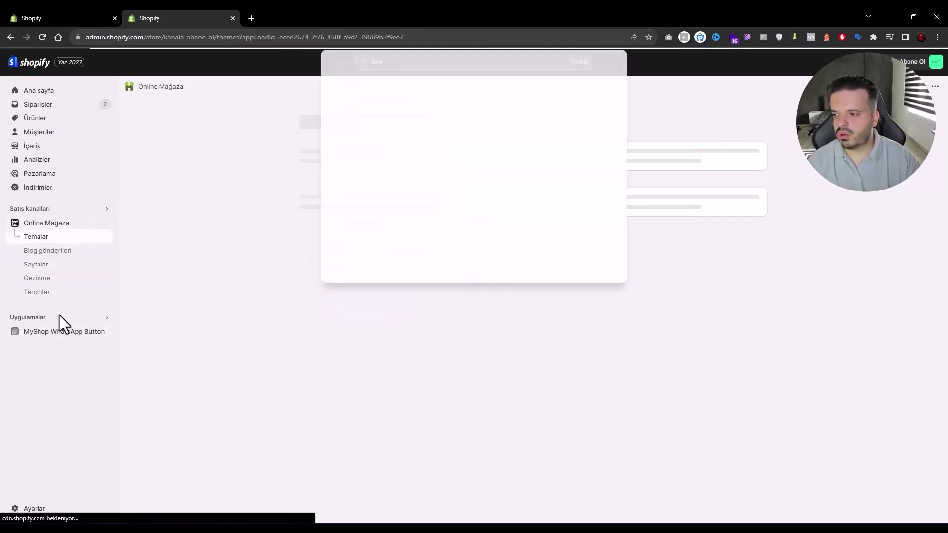
left_click(251, 199)
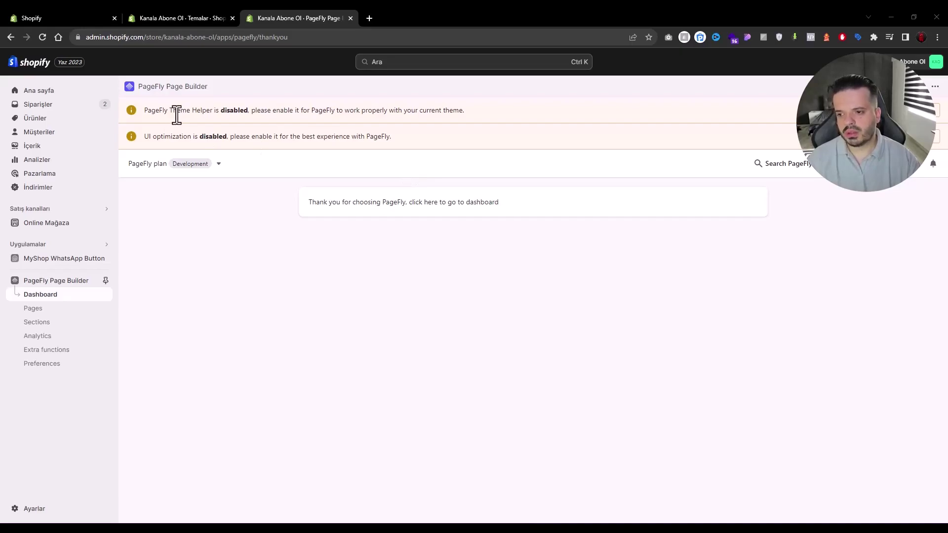
Pin PageFly Page Builder to the store's app list and look through its dashboard
left_click(105, 280)
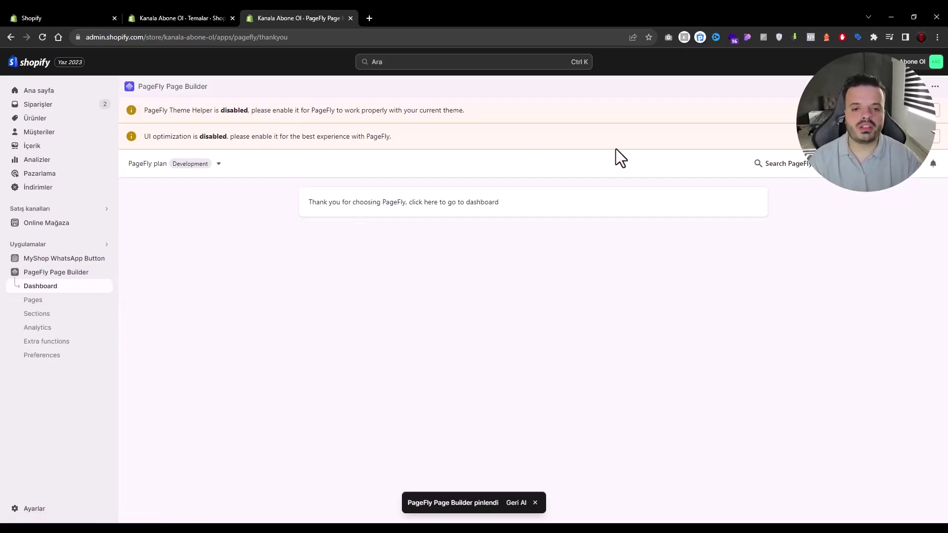
left_click(605, 203)
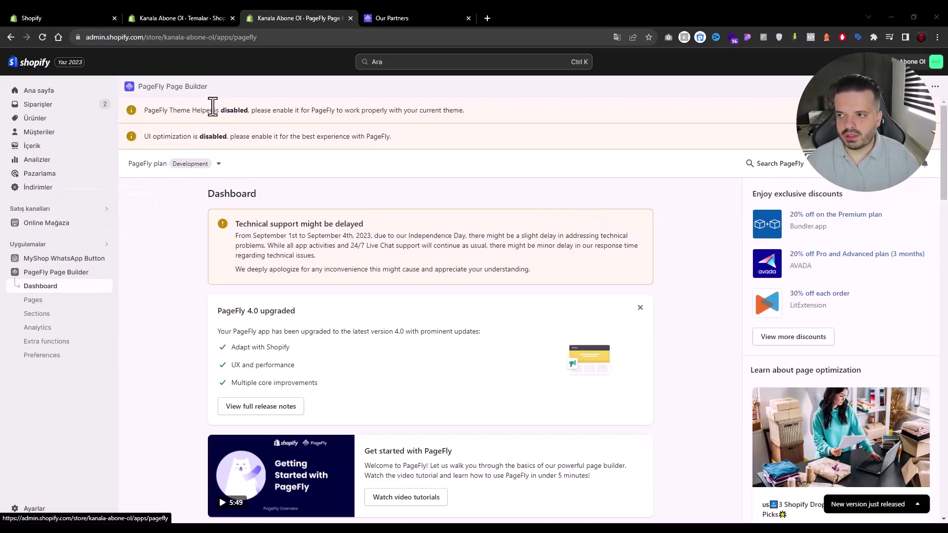
left_click_drag(287, 109, 384, 109)
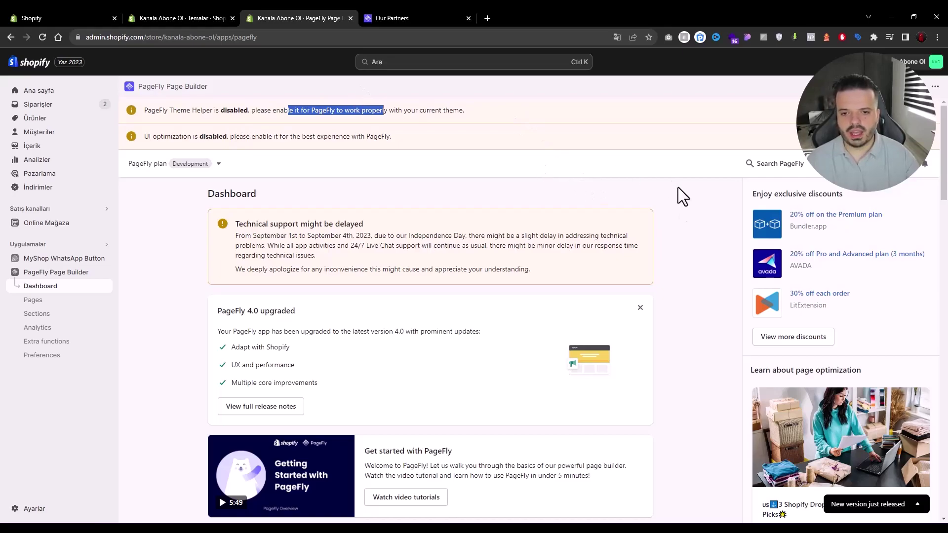
middle_click(720, 240)
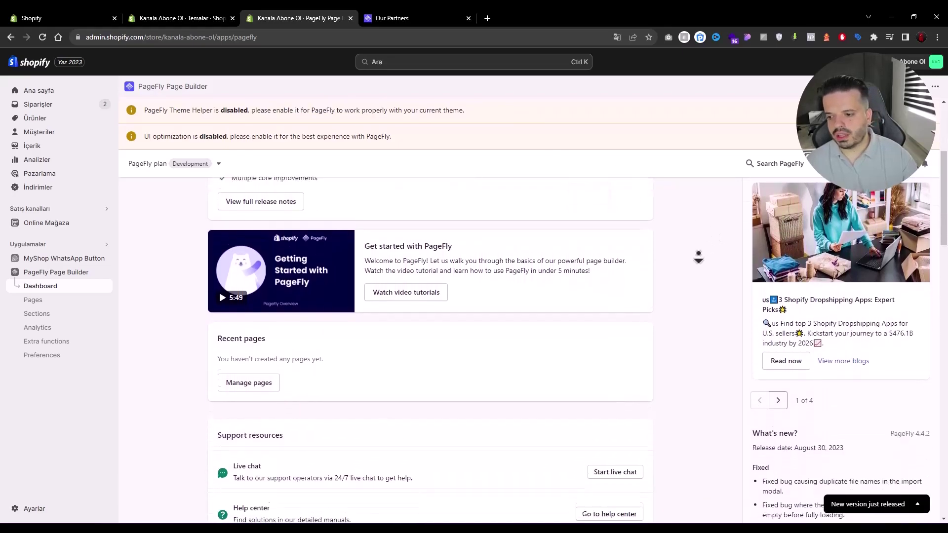
middle_click(699, 251)
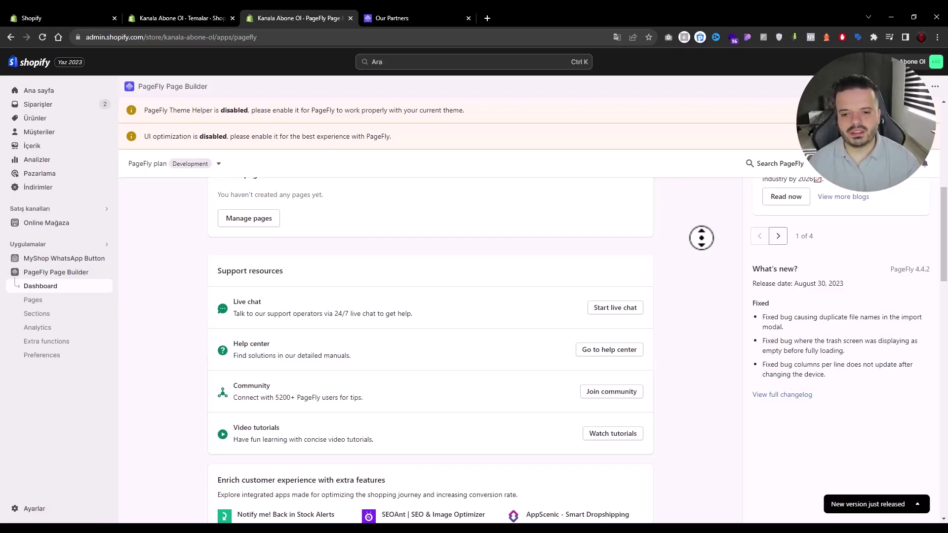
middle_click(701, 238)
middle_click(688, 301)
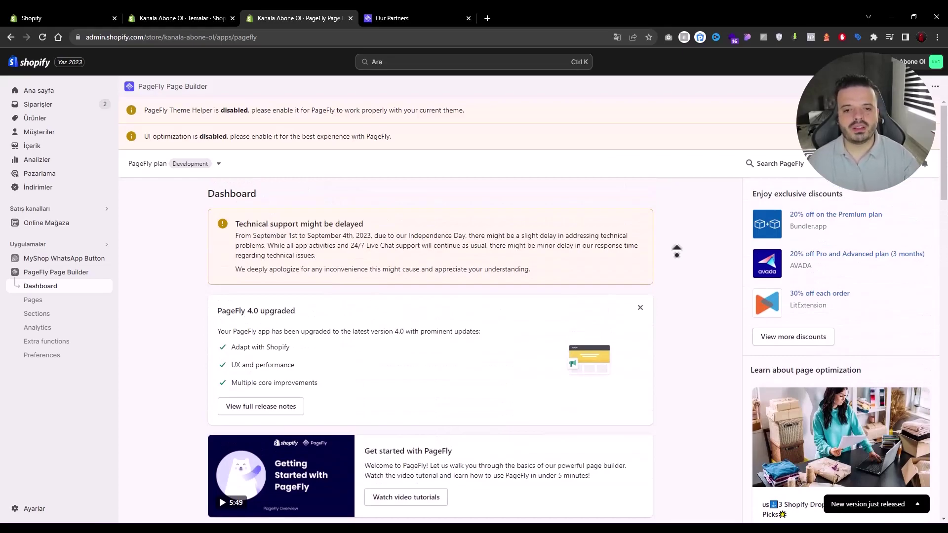
middle_click(677, 264)
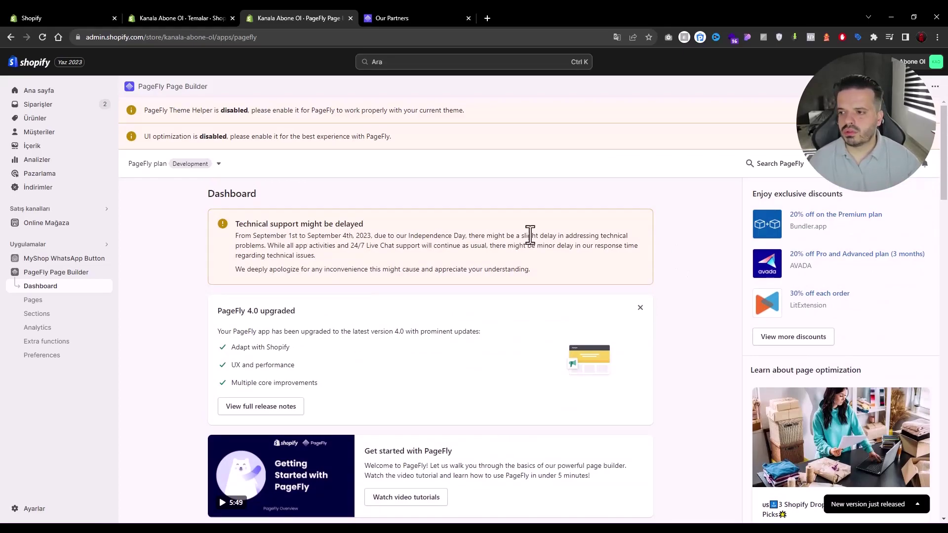
Enable the PageFly Theme Helper app embed in the live Arsiv 2 1 theme and save
left_click(889, 110)
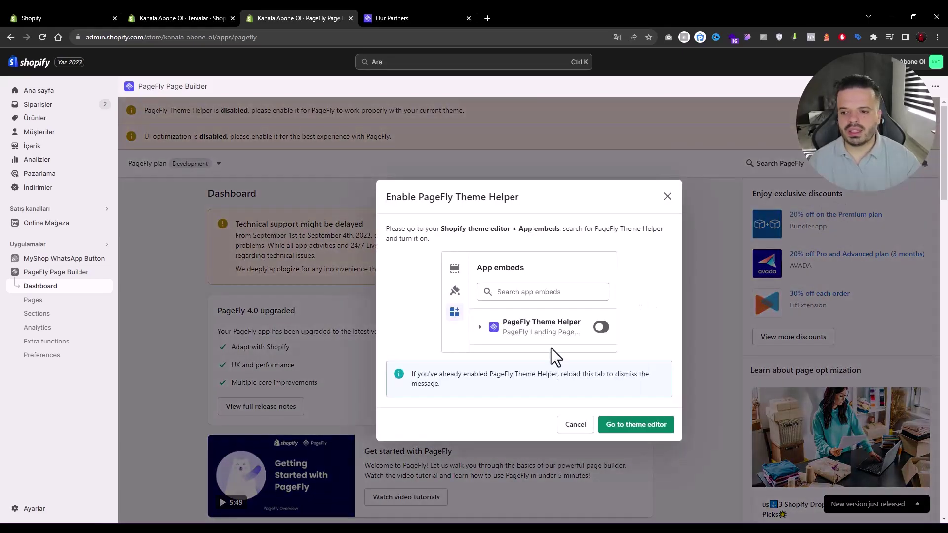
left_click(662, 424)
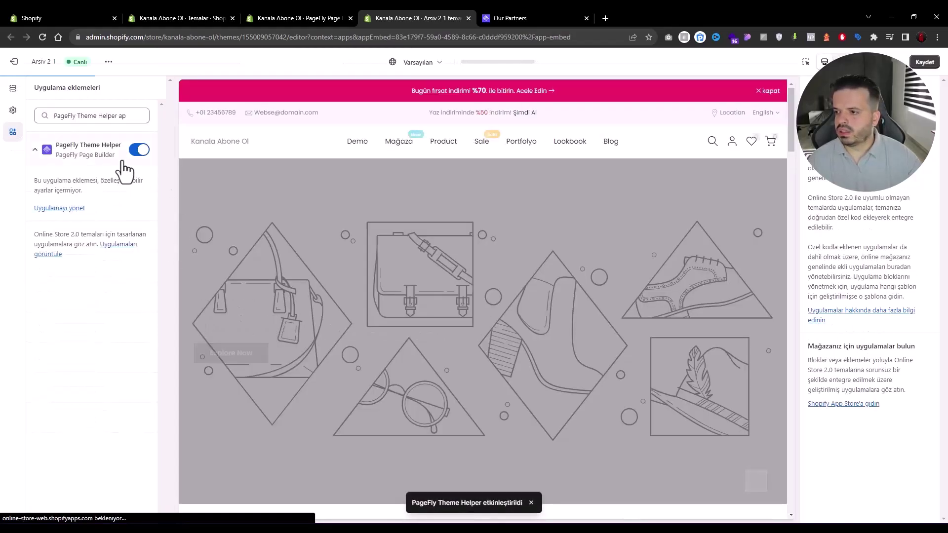
left_click(924, 62)
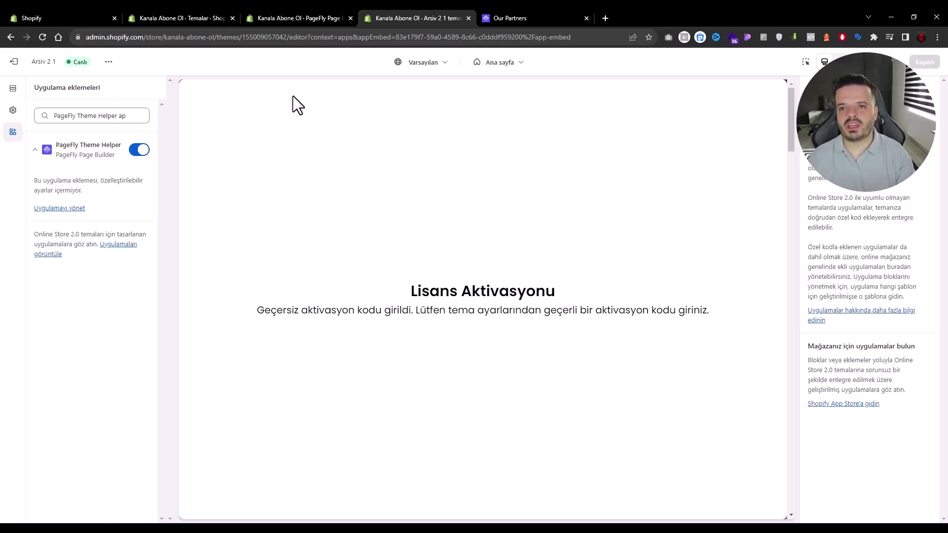
Publish the Dawn theme and remove the Arsiv 2 1 theme from the theme library
left_click(14, 61)
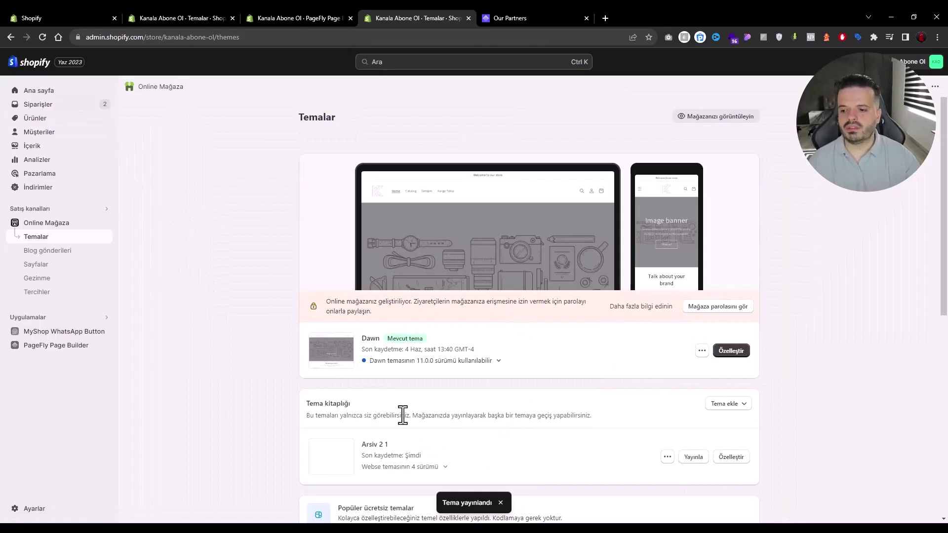
left_click(667, 457)
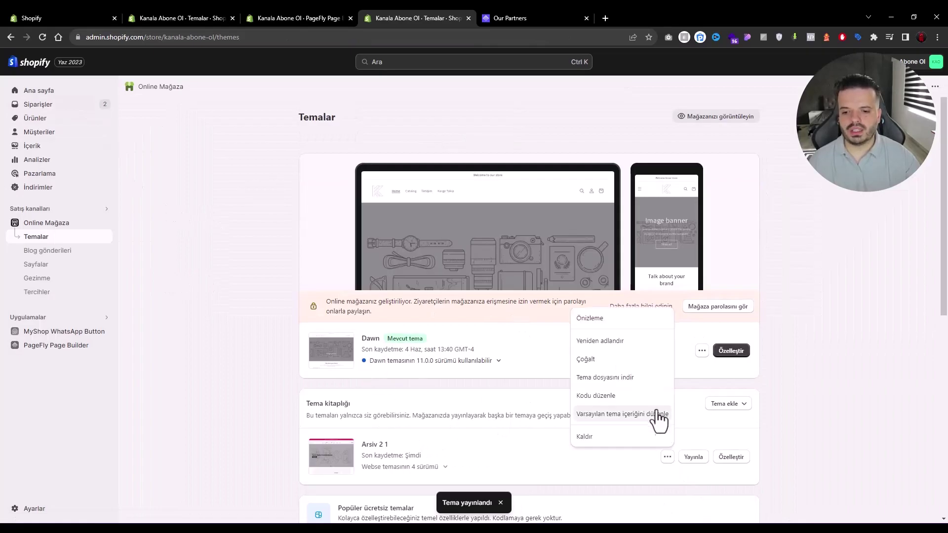
left_click(612, 442)
left_click(602, 317)
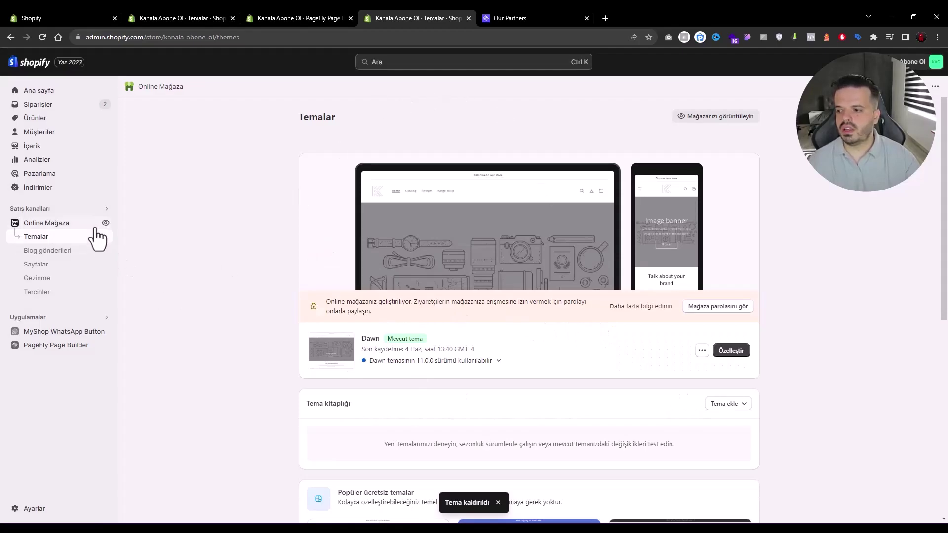
In the Dawn theme's app embeds, enable PageFly Theme Helper, turn off Smart SEO and save
left_click(738, 351)
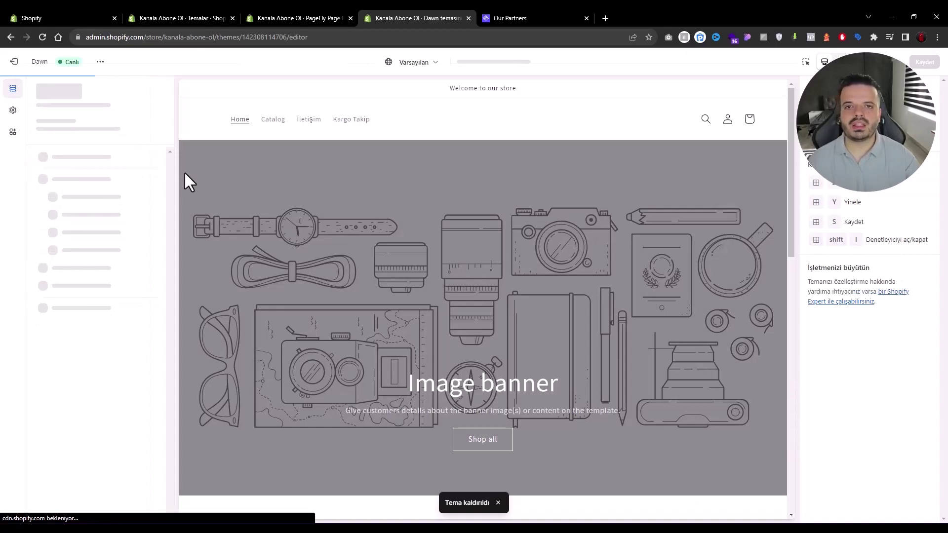
left_click(13, 110)
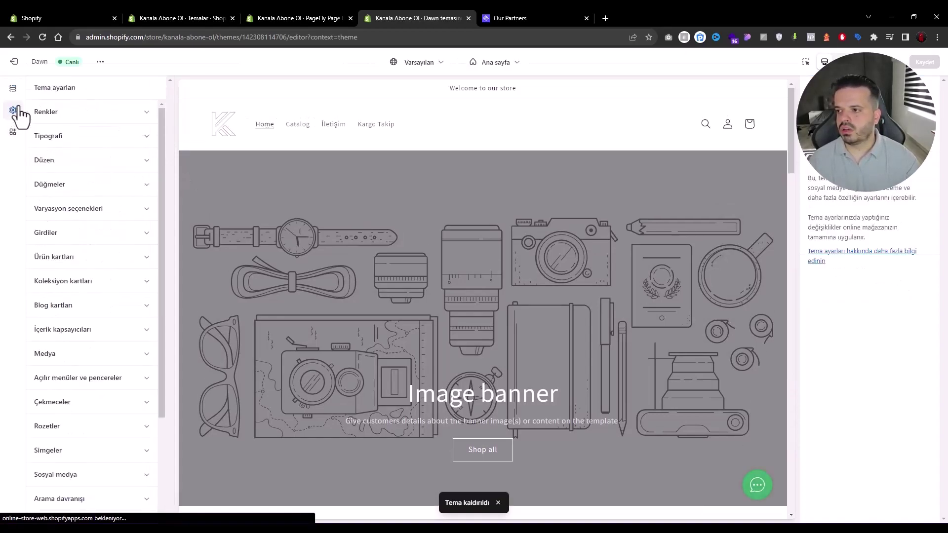
left_click(13, 132)
left_click(138, 149)
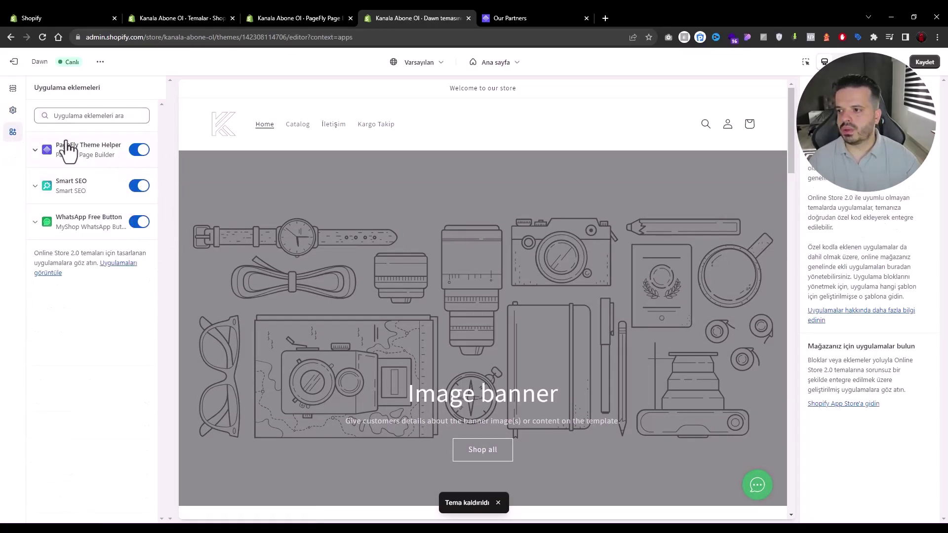
left_click(139, 185)
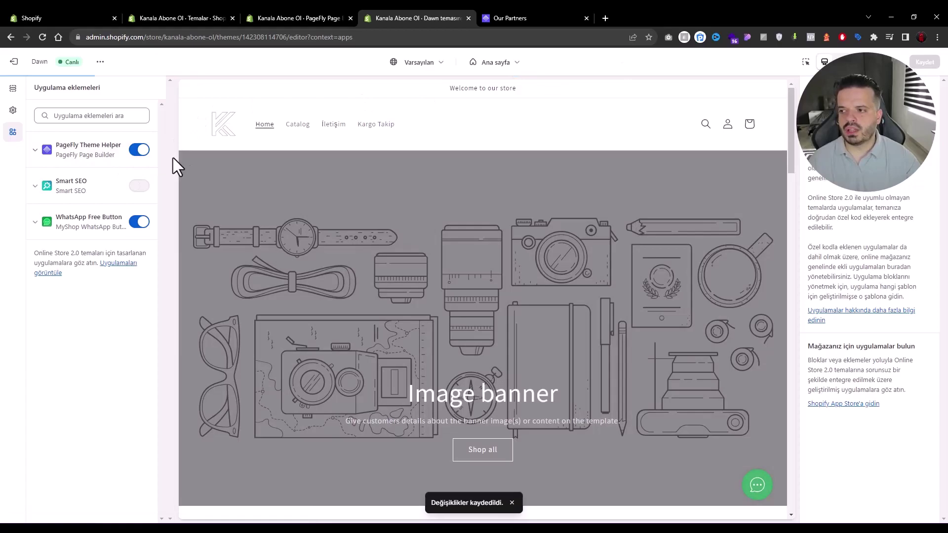
Reload the PageFly dashboard and enable UI optimization with all cookies accepted
left_click(330, 16)
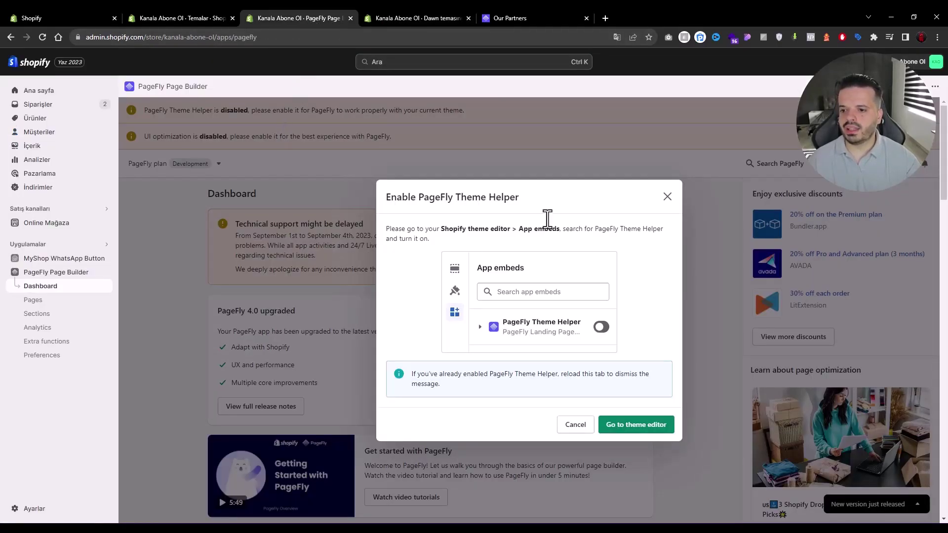
left_click(667, 197)
left_click(43, 37)
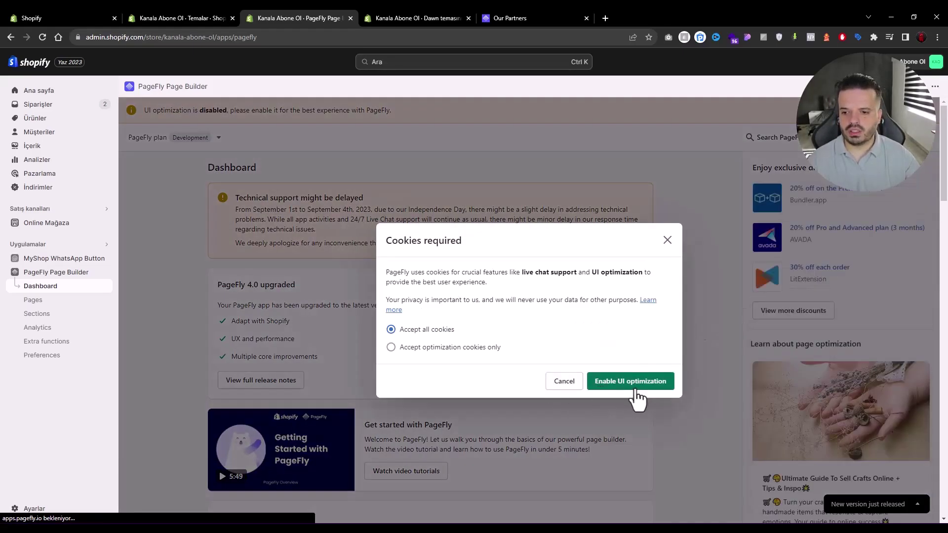
left_click(635, 391)
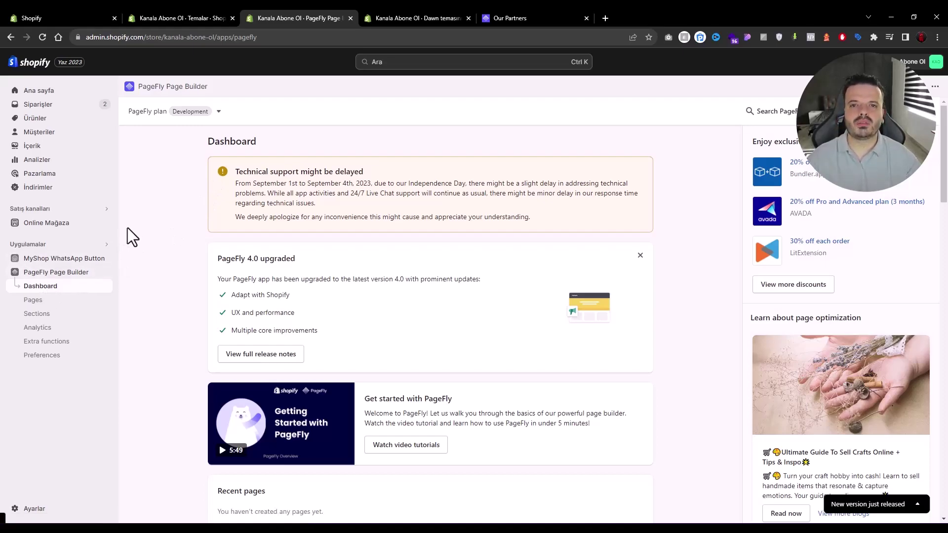
View PageFly's Pages and Sections overviews and open the Online Mağaza page in a separate tab
left_click(64, 308)
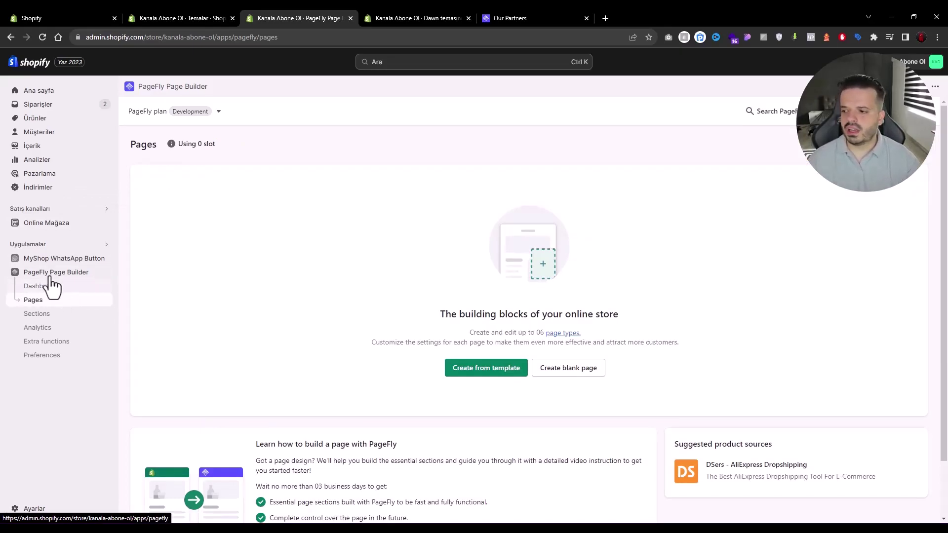
left_click(64, 319)
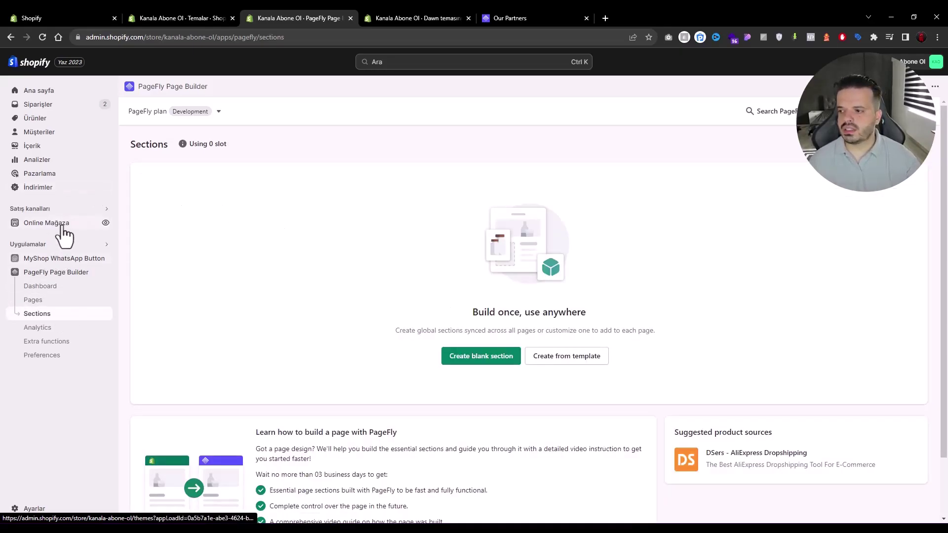
middle_click(82, 223)
Add a "Metin içeren görsel" section to the Dawn home page template and return to PageFly's Sections page
left_click(452, 18)
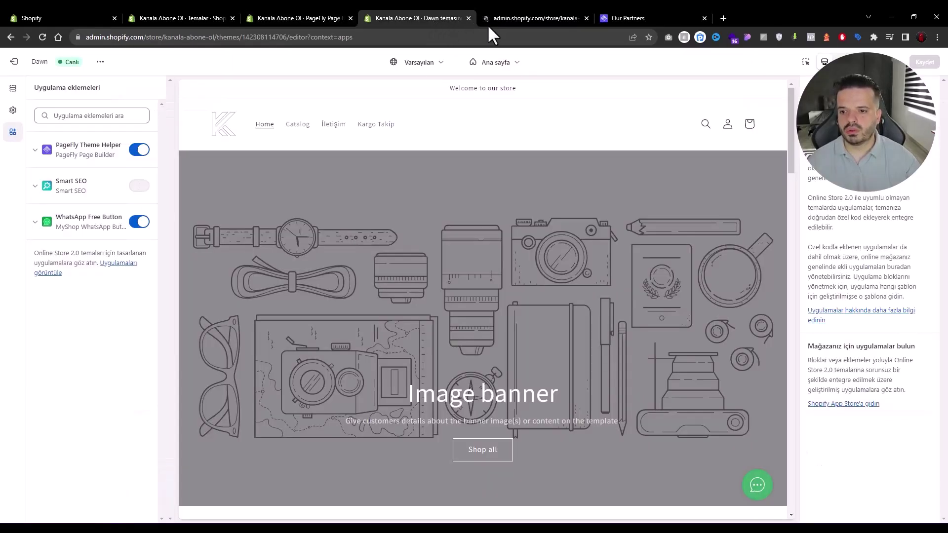
left_click(13, 88)
left_click(37, 162)
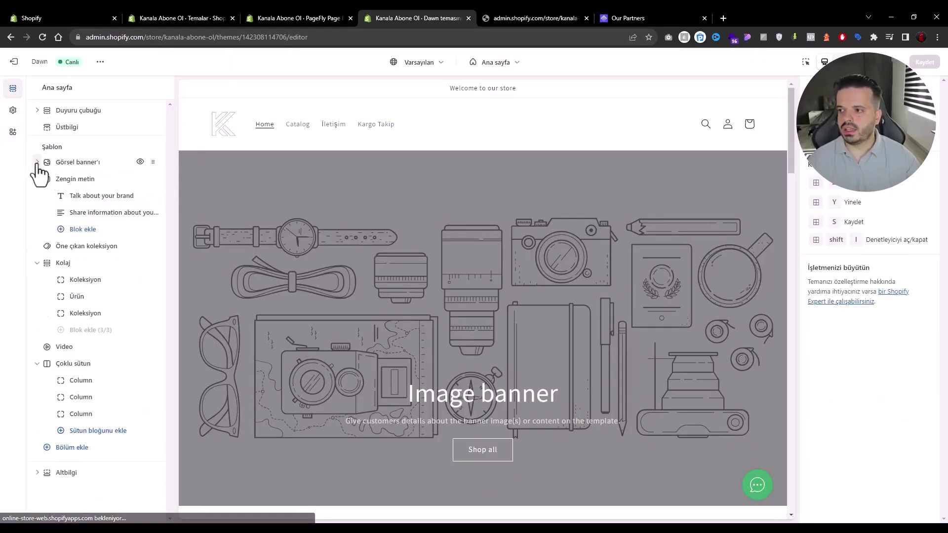
left_click(37, 179)
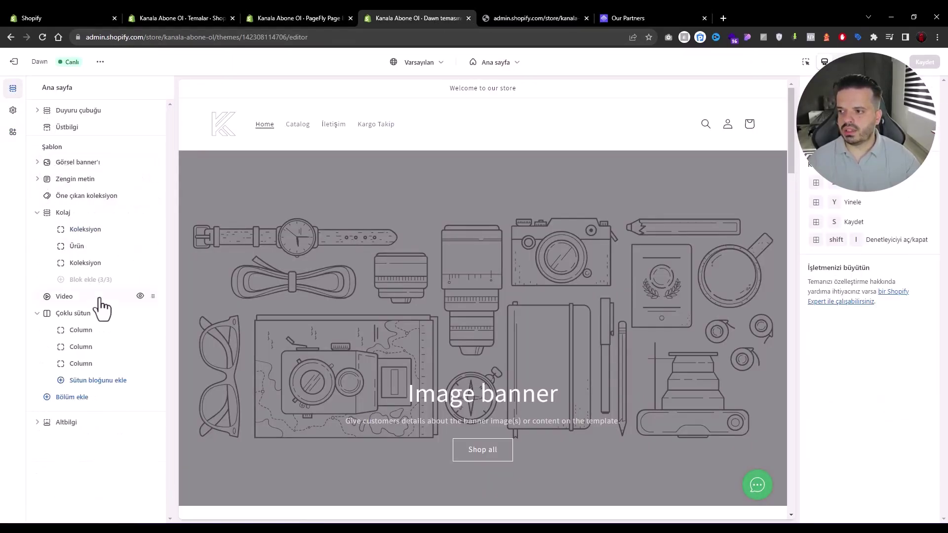
left_click(70, 397)
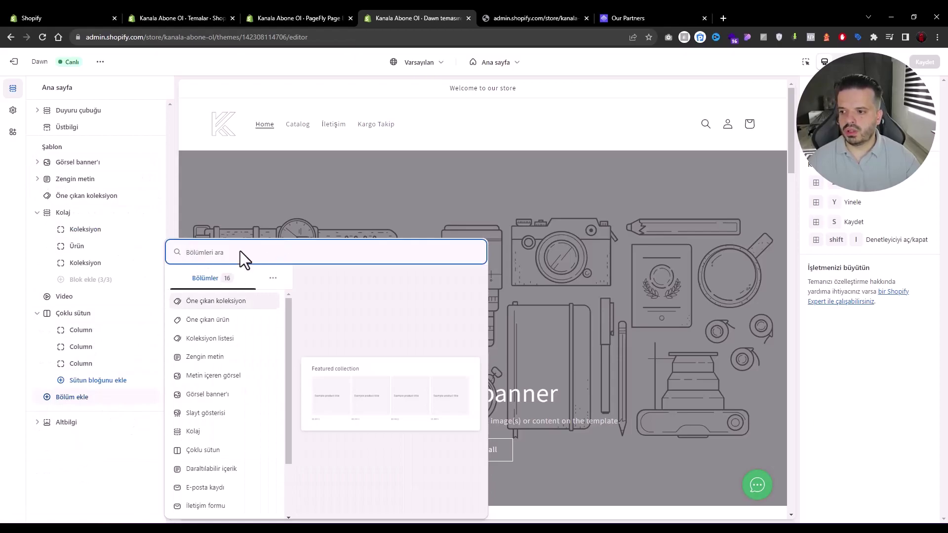
left_click(238, 376)
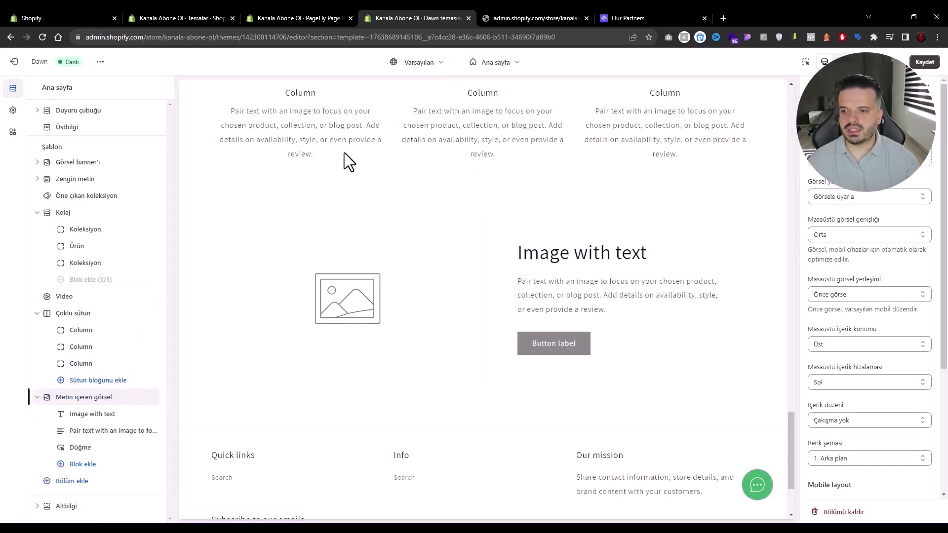
left_click(296, 18)
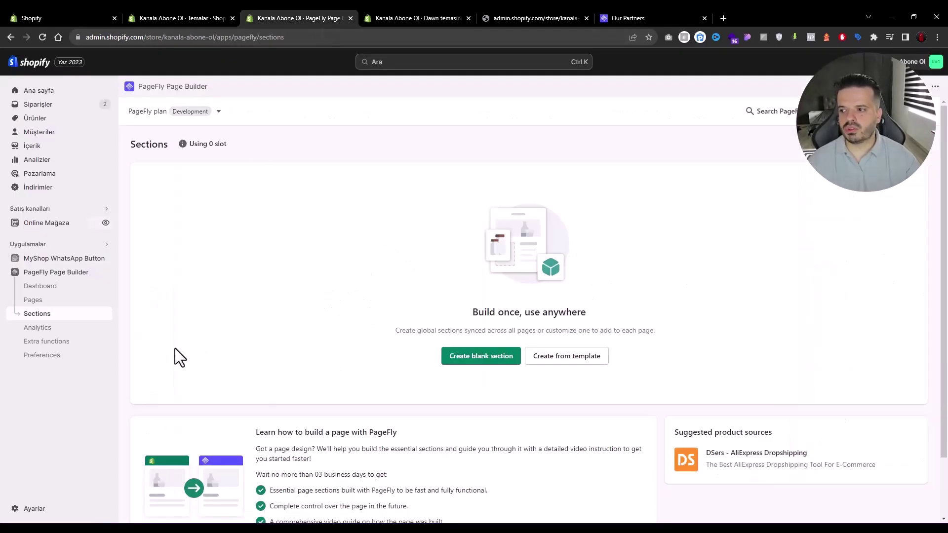
Create a blank PageFly section in a separate tab and open the section template library from the Sections page
left_click(509, 362)
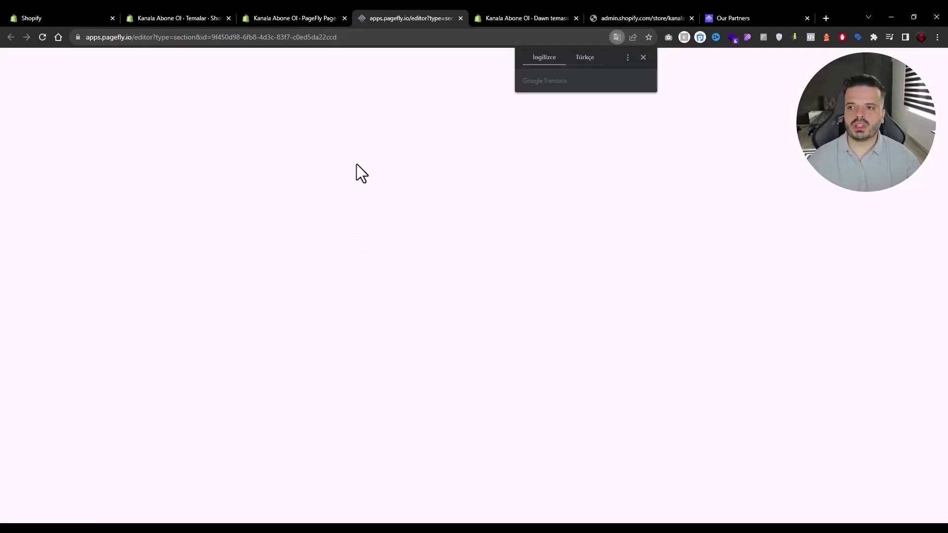
left_click(296, 18)
left_click(586, 362)
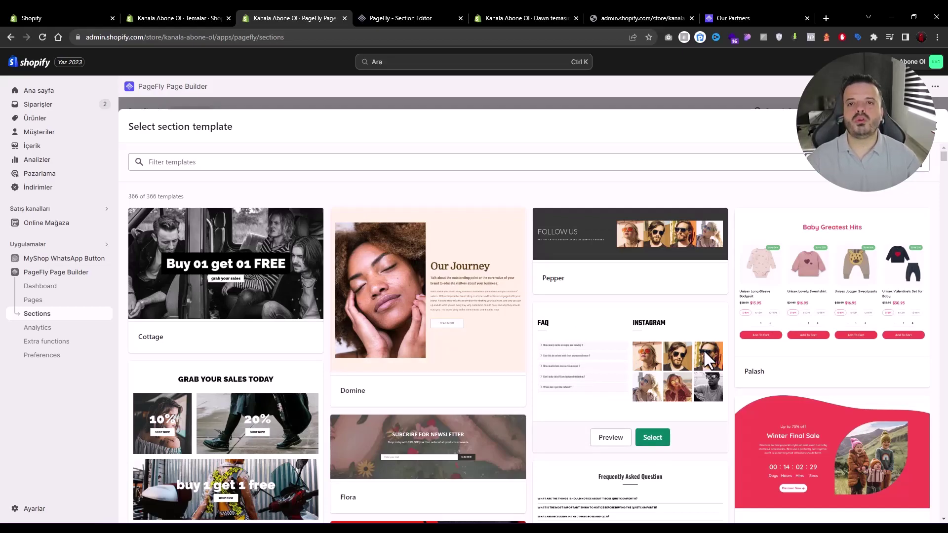
Look through the sections that can be added in the Dawn theme editor, and view the blank PageFly section editor
left_click(482, 20)
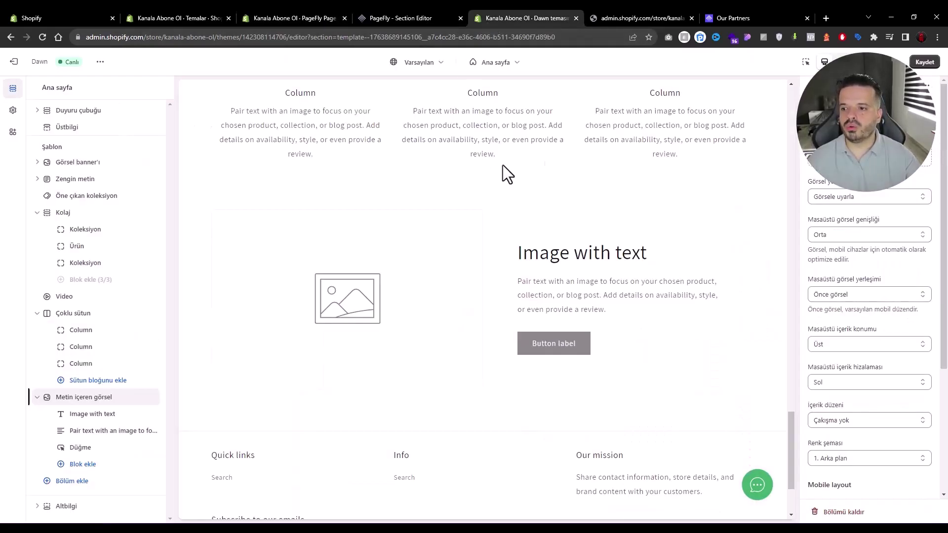
left_click(82, 481)
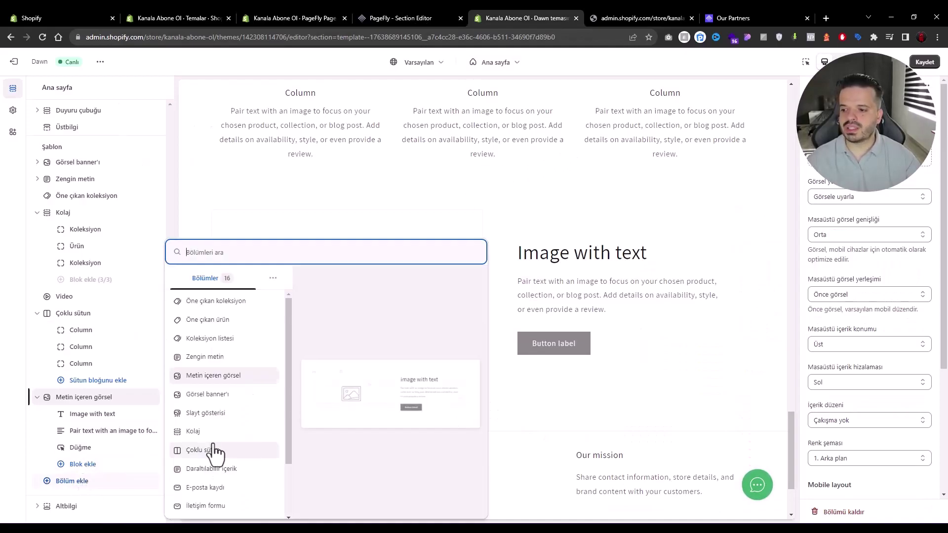
scroll(247, 395, "down", 2)
scroll(197, 395, "up", 2)
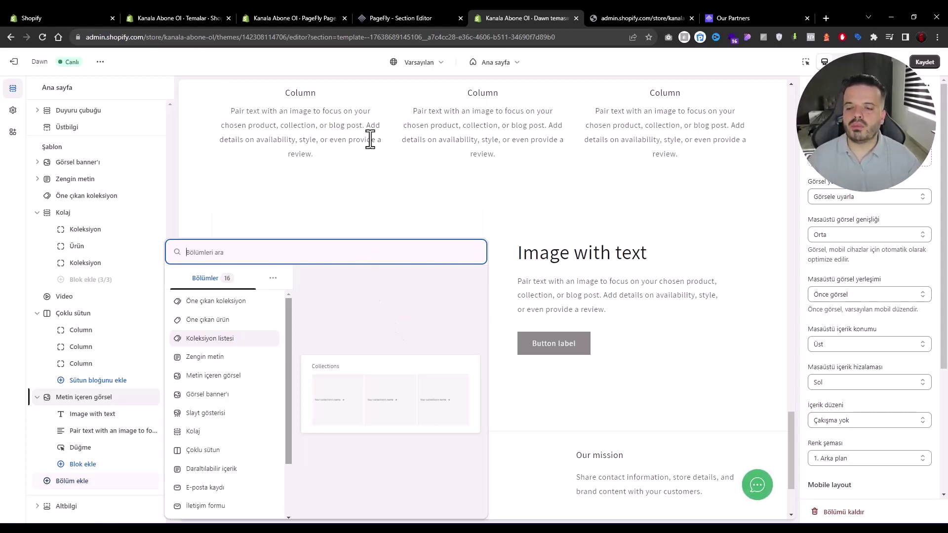
left_click(388, 15)
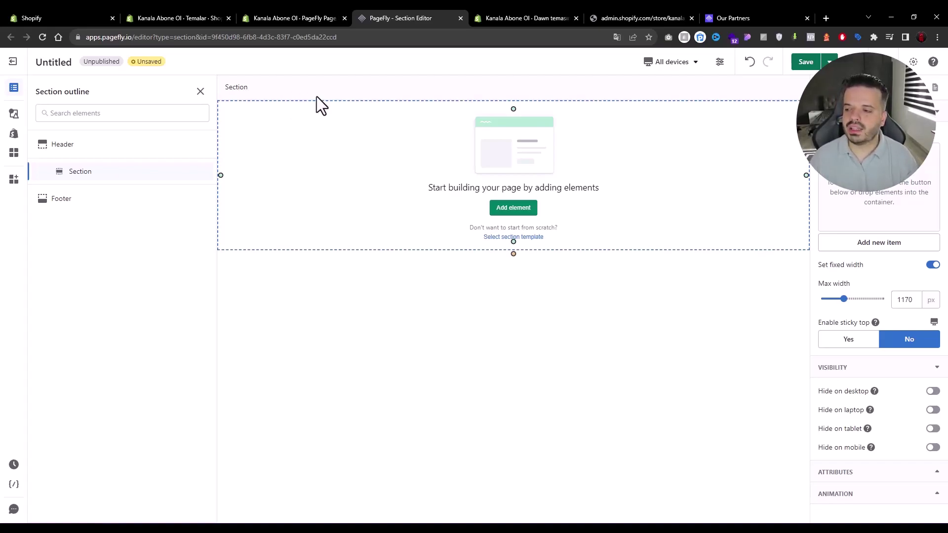
Return to the PageFly app in the Shopify admin and view its Analytics, Extra functions and Preferences pages
left_click(296, 18)
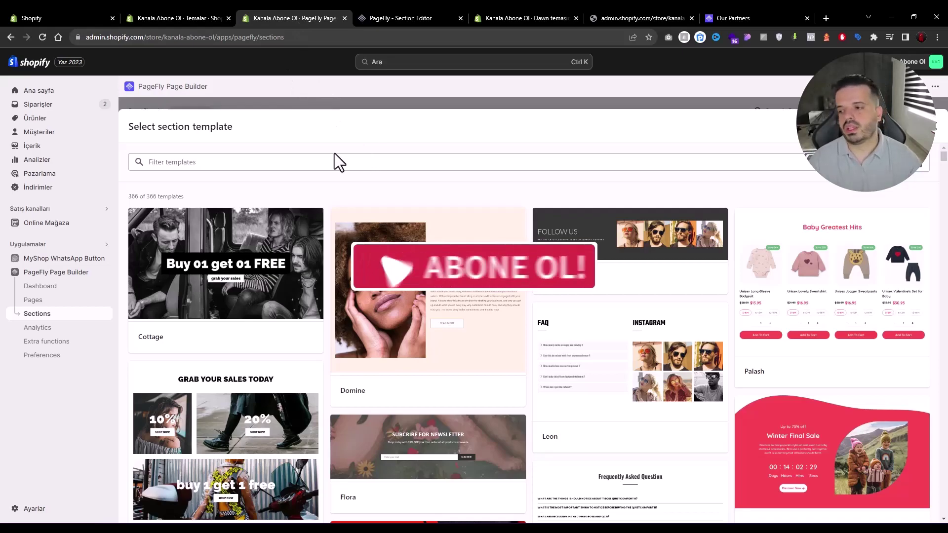
left_click(68, 328)
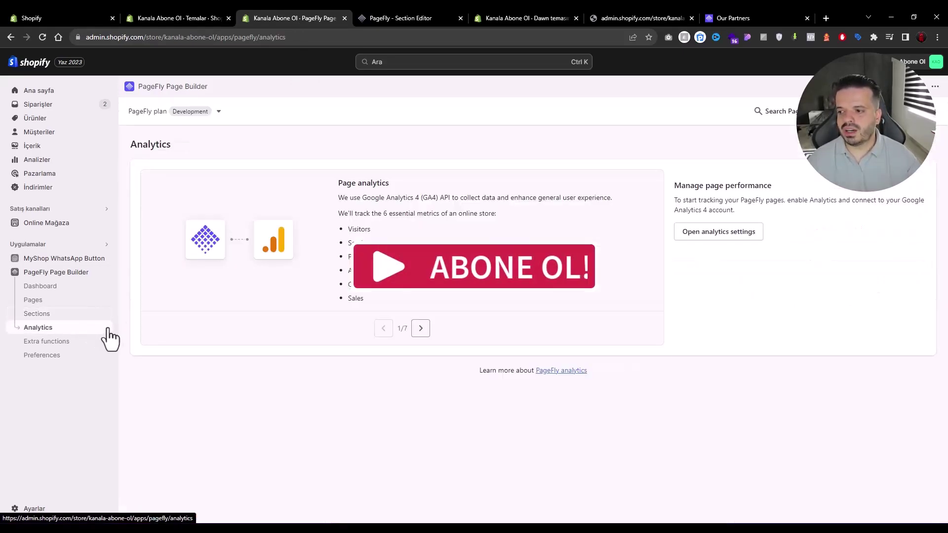
left_click(50, 343)
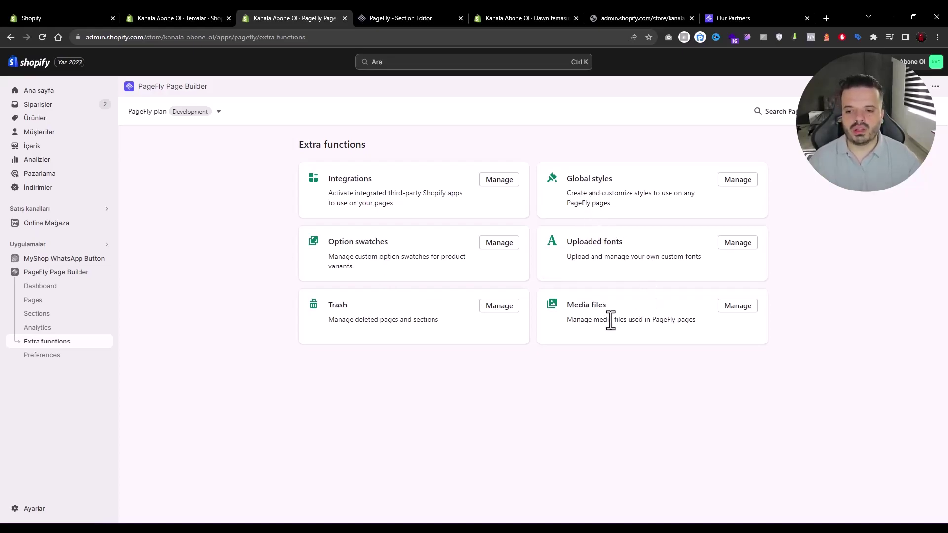
left_click(68, 357)
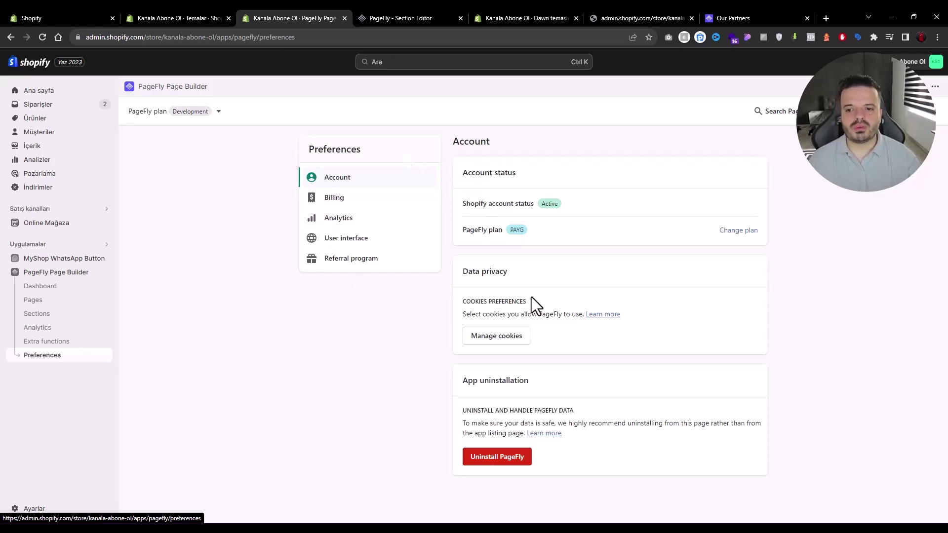
From PageFly's Pages overview, check the blank page types and open the templates for creating a Product page
left_click(57, 306)
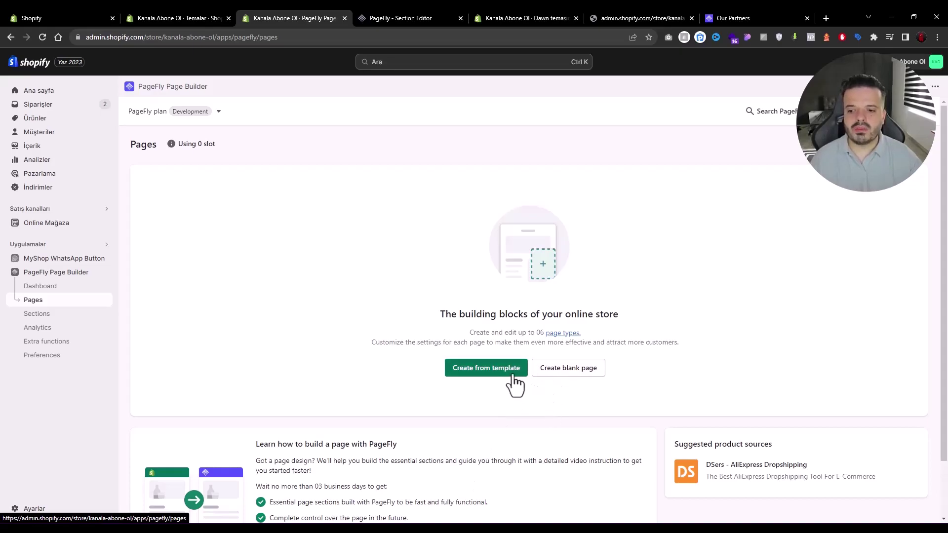
left_click(547, 376)
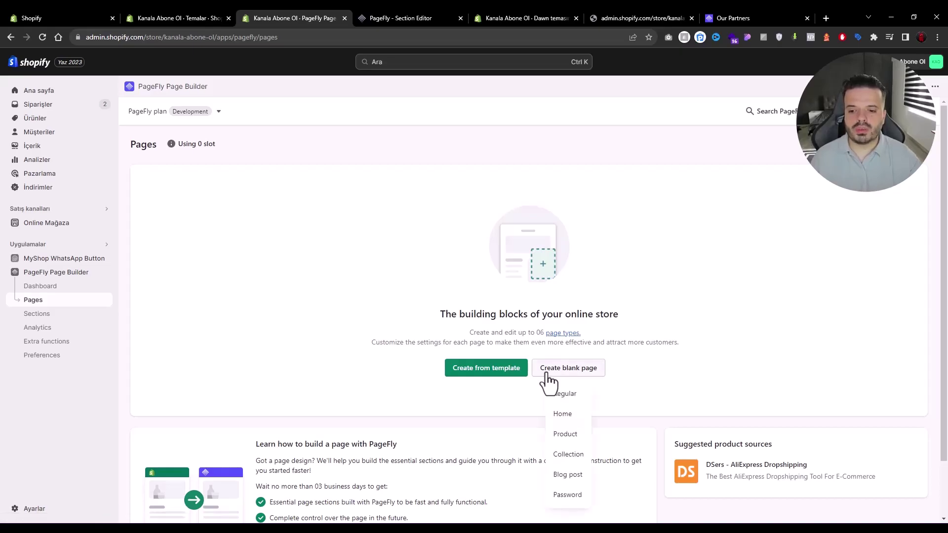
left_click(519, 371)
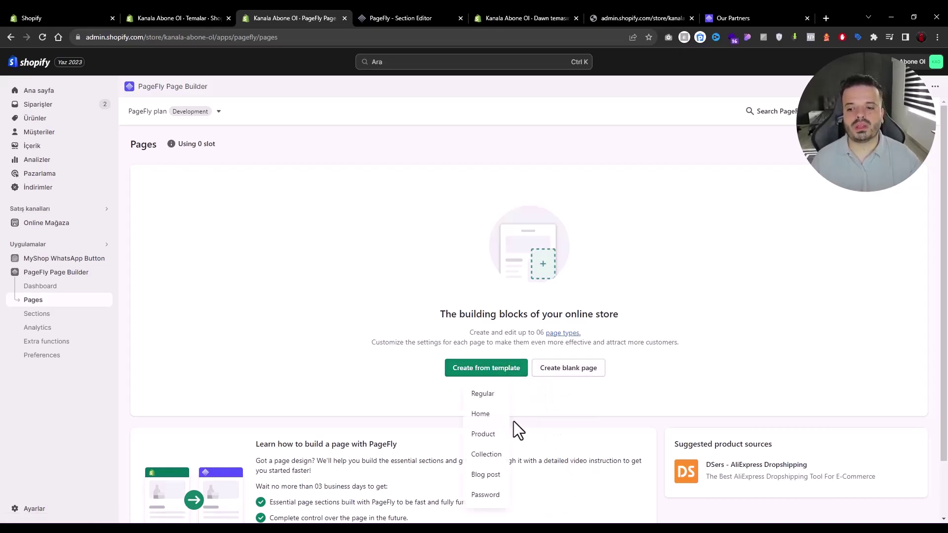
left_click(484, 434)
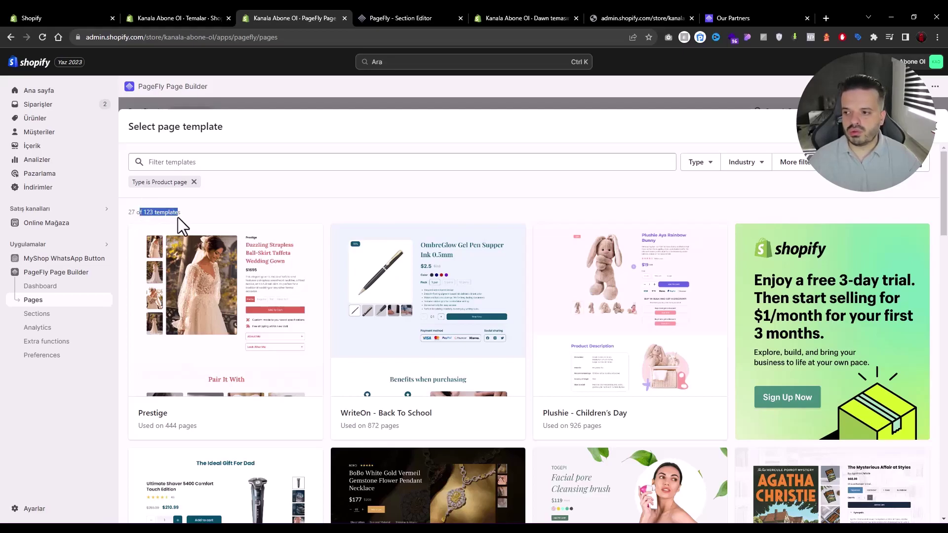
Browse the product page templates to compare their layouts and styles
left_click(213, 215)
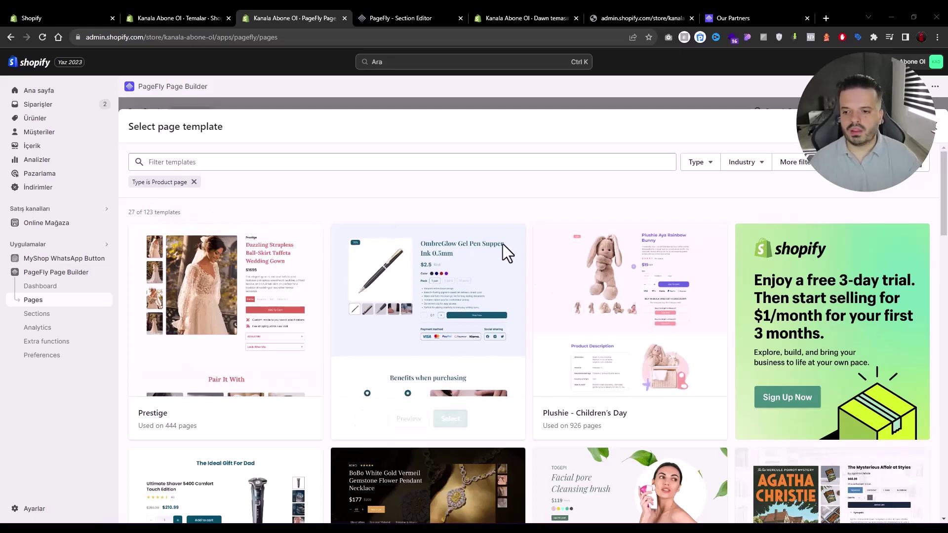
scroll(572, 218, "down", 6)
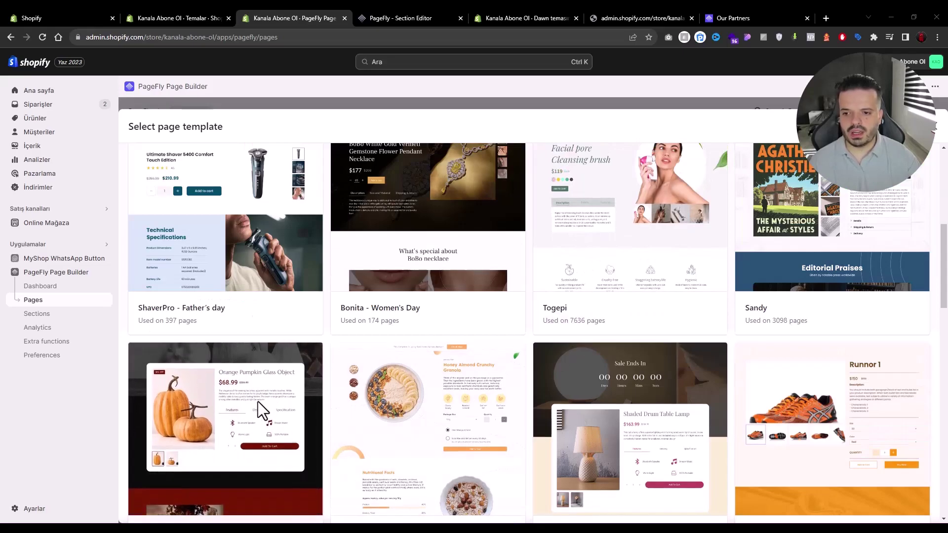
mouse_move(574, 322)
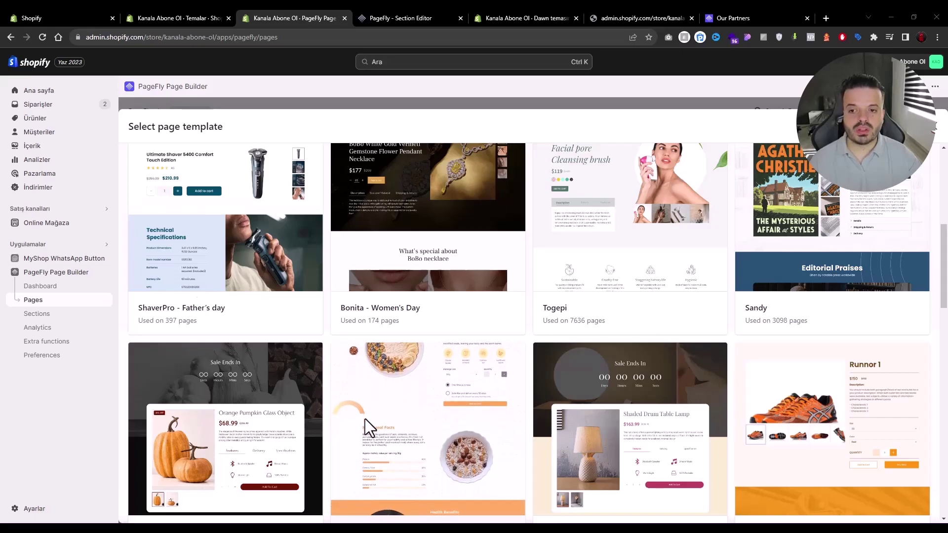
scroll(366, 419, "up", 3)
mouse_move(694, 329)
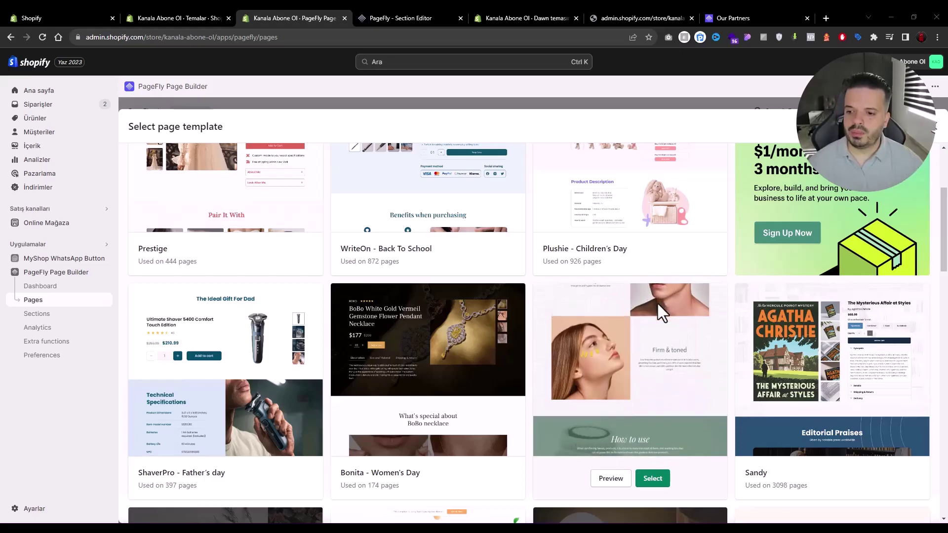
scroll(658, 304, "down", 6)
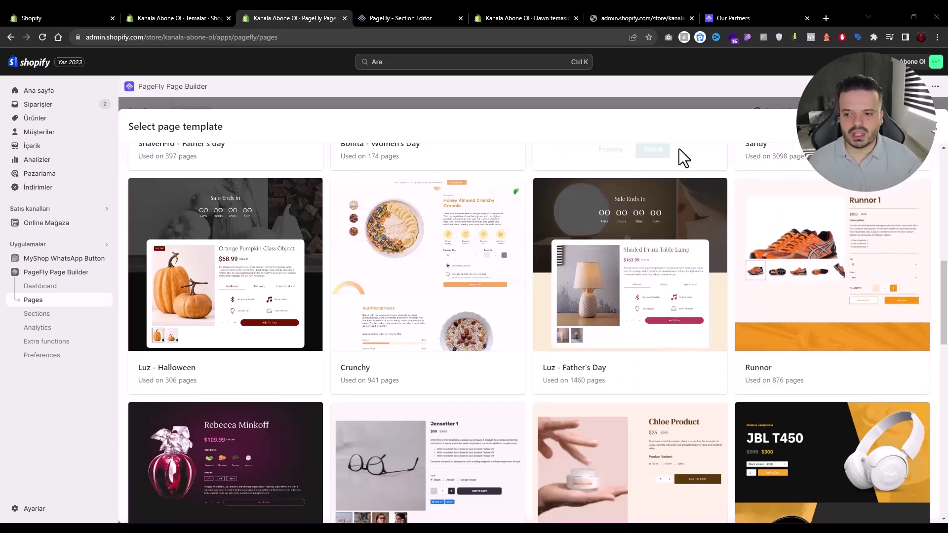
scroll(637, 187, "down", 3)
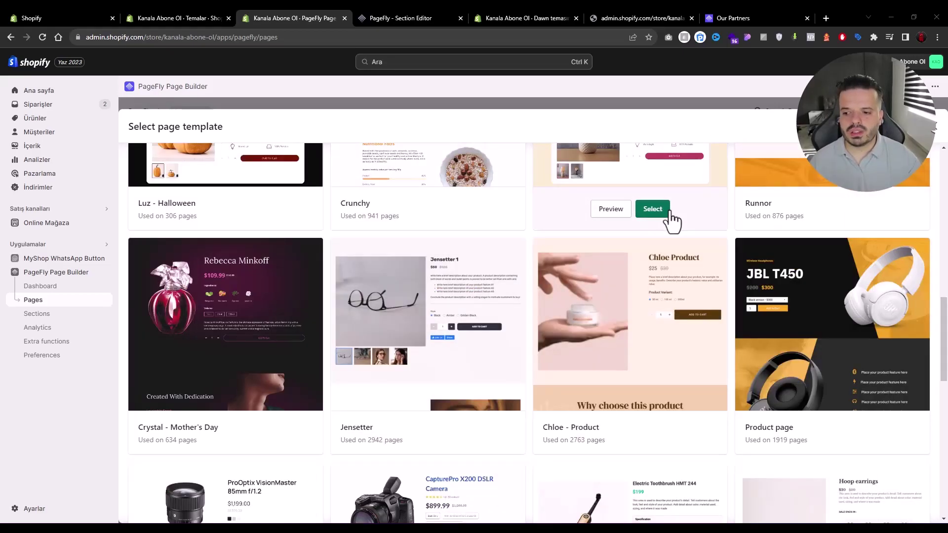
scroll(673, 220, "down", 3)
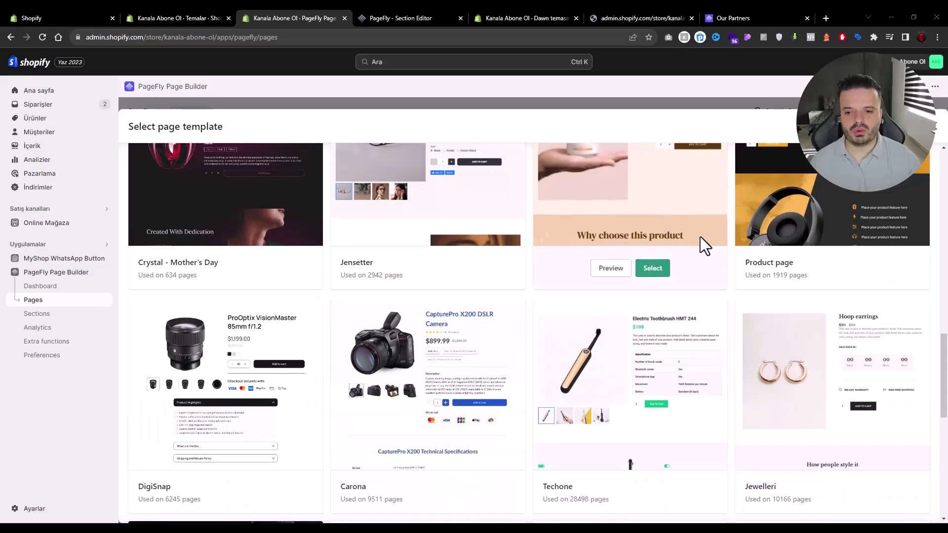
scroll(759, 288, "up", 15)
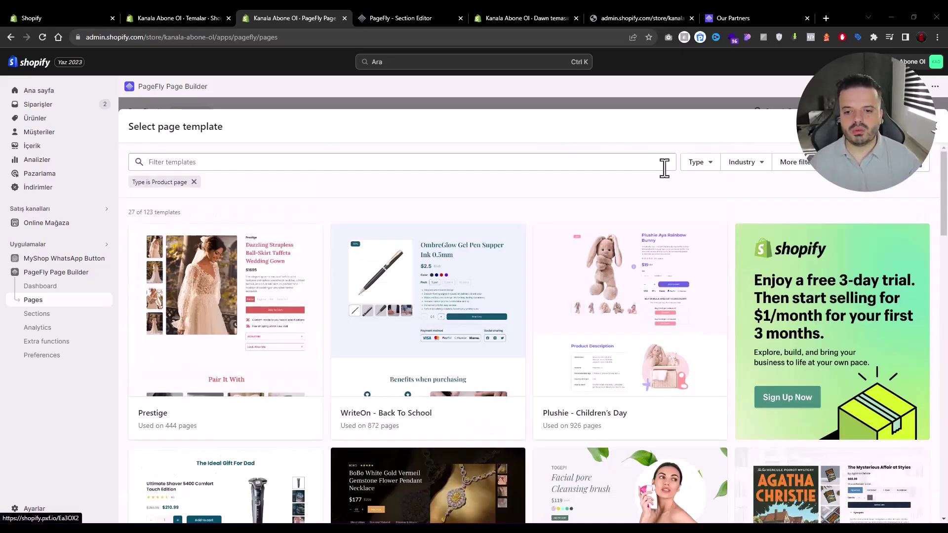
scroll(664, 168, "down", 12)
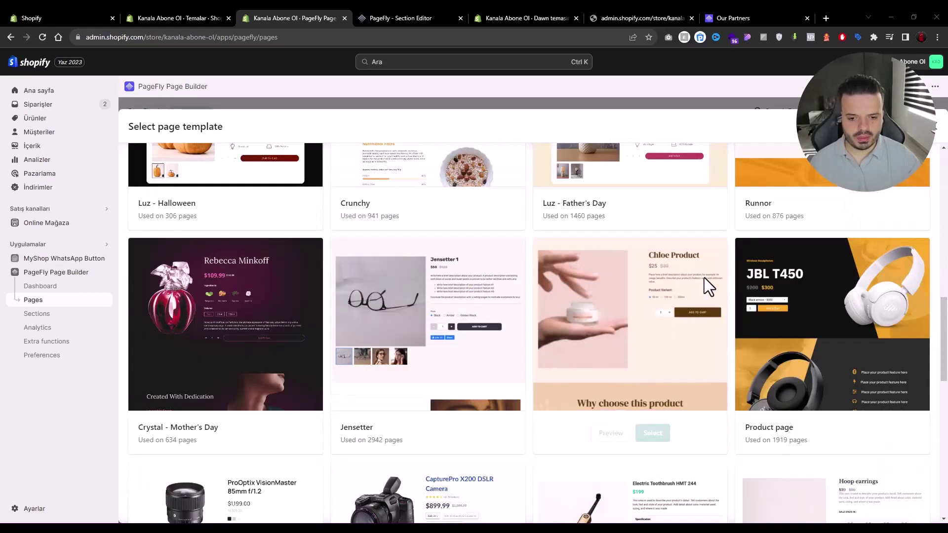
Preview the "Product page" template with the JBL T450 headphones from its header through its related products
mouse_move(849, 393)
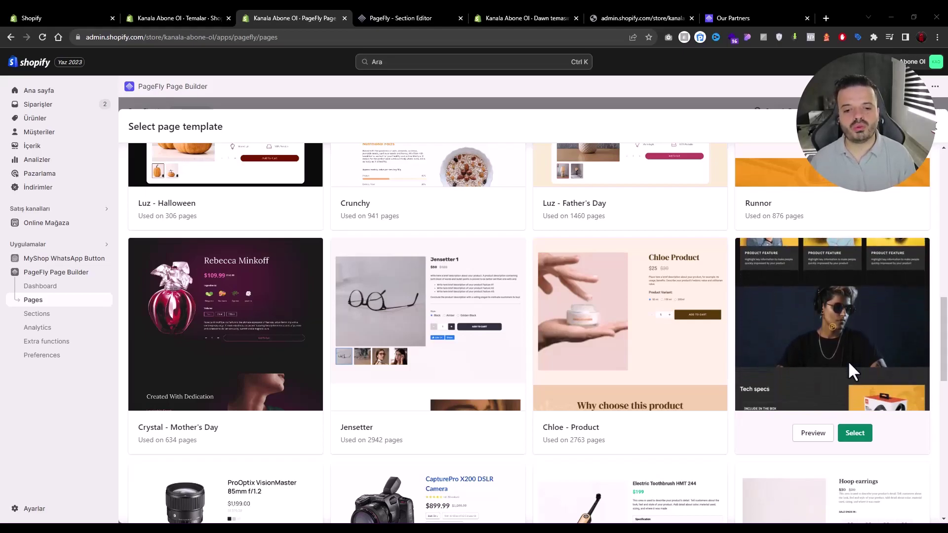
left_click(819, 437)
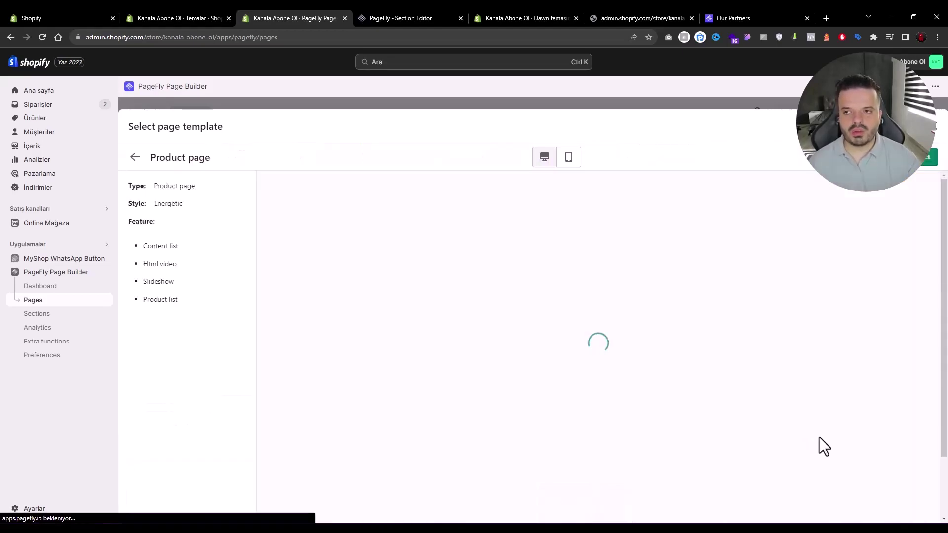
scroll(612, 309, "down", 20)
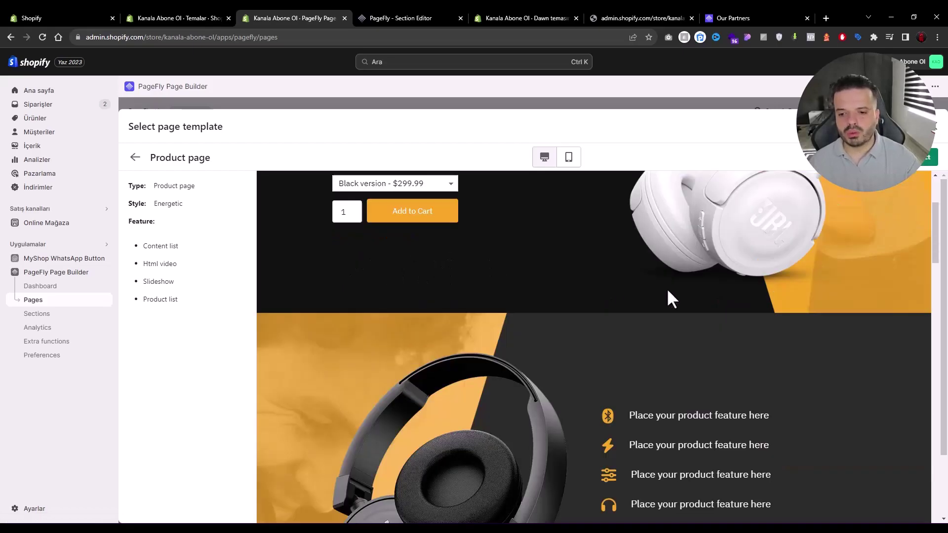
scroll(610, 346, "down", 5)
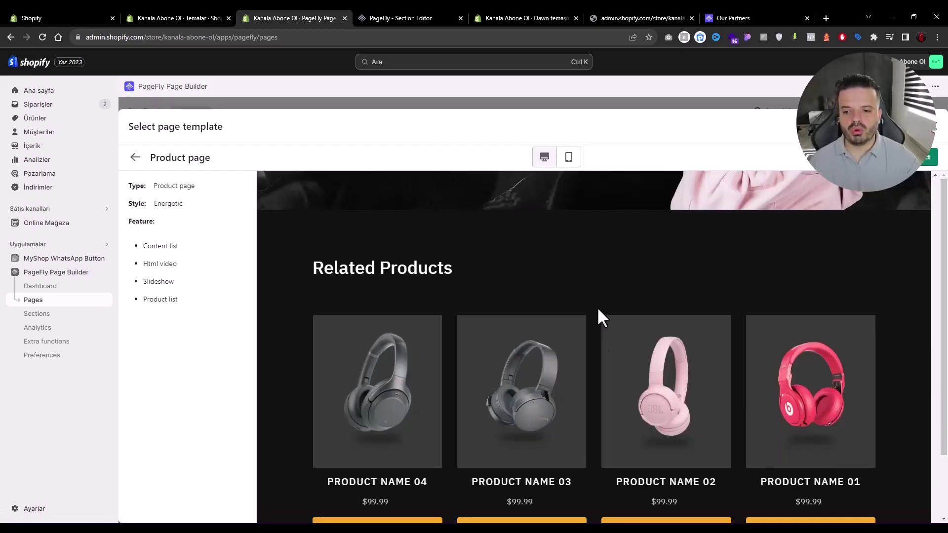
scroll(624, 319, "up", 20)
scroll(672, 323, "up", 2)
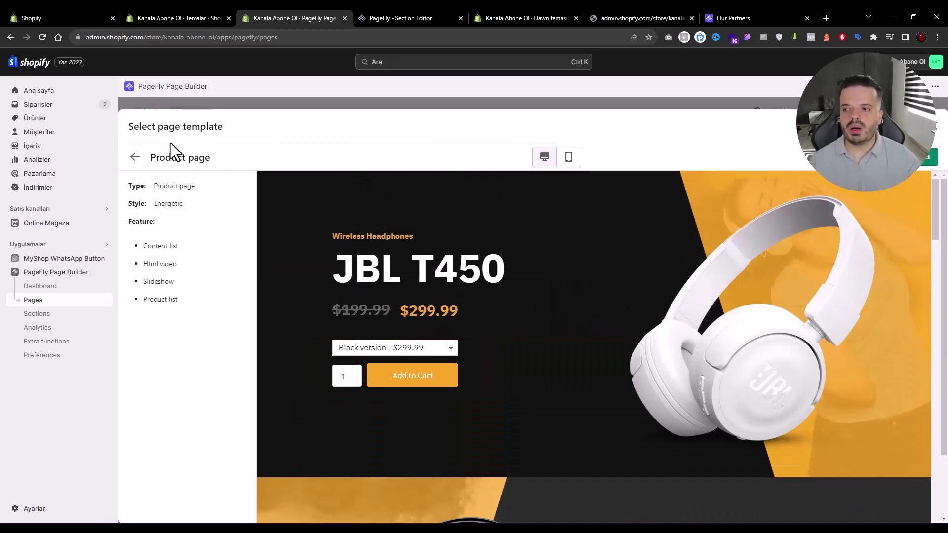
Leave the preview and create a new product page from the "Product page" template
left_click(135, 157)
scroll(716, 384, "down", 15)
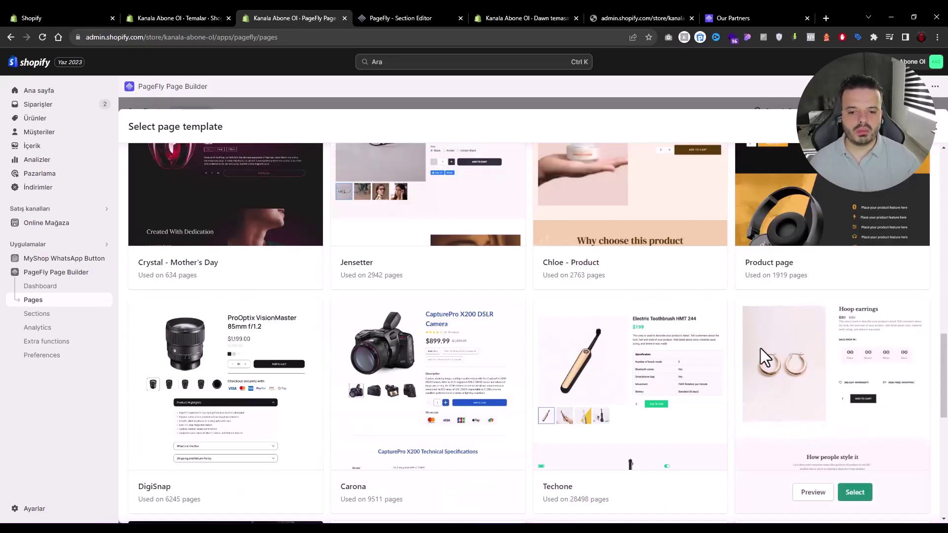
left_click(854, 267)
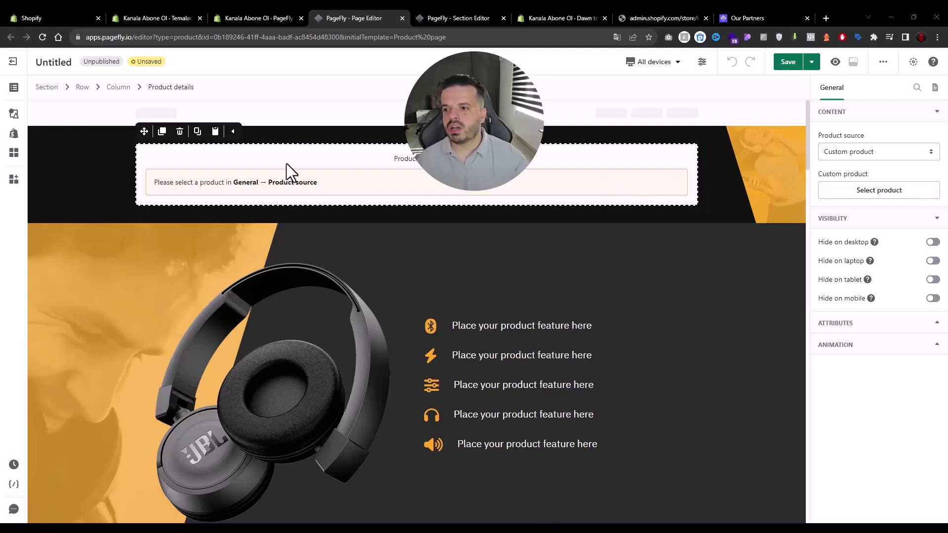
Assign "Oversized Carryall Bag - Breen" as the custom product of the page's Product details element
left_click(830, 195)
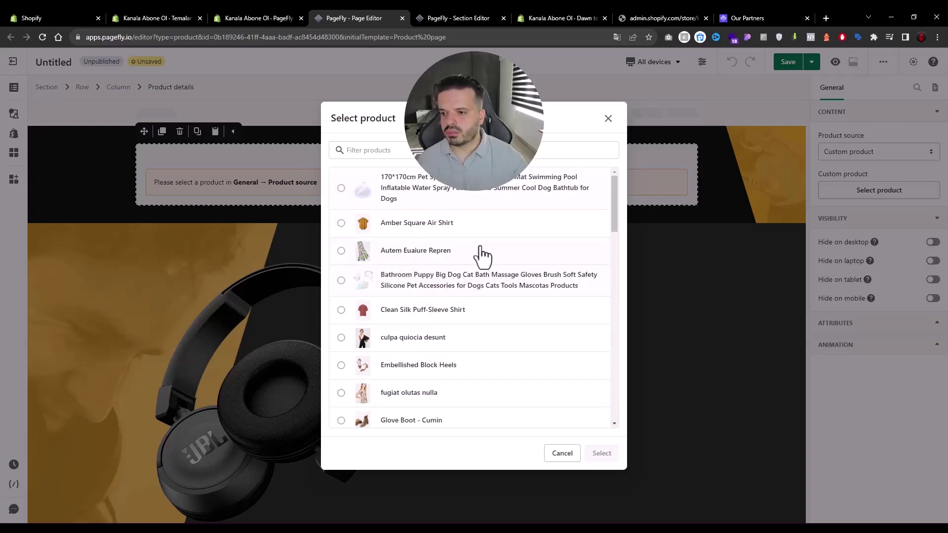
scroll(481, 254, "down", 15)
scroll(453, 415, "up", 12)
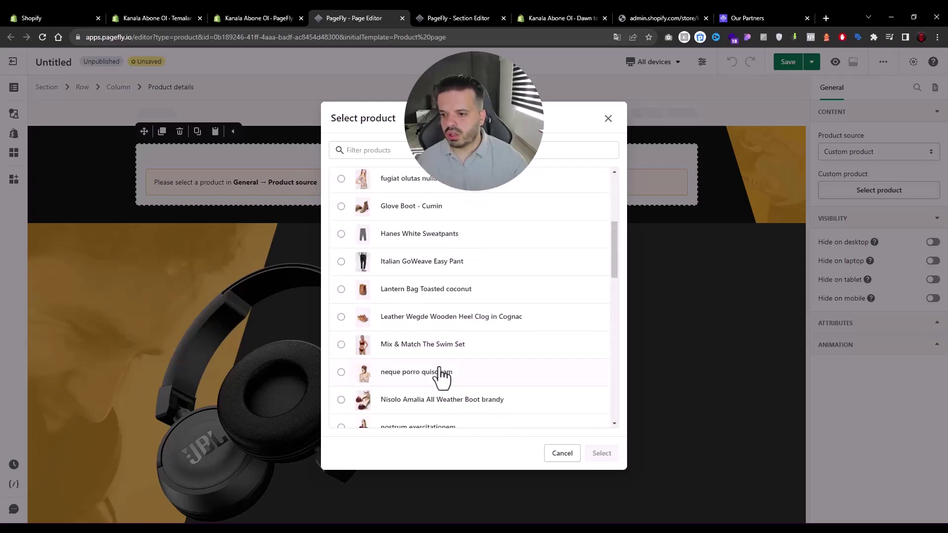
scroll(441, 376, "down", 3)
left_click(442, 326)
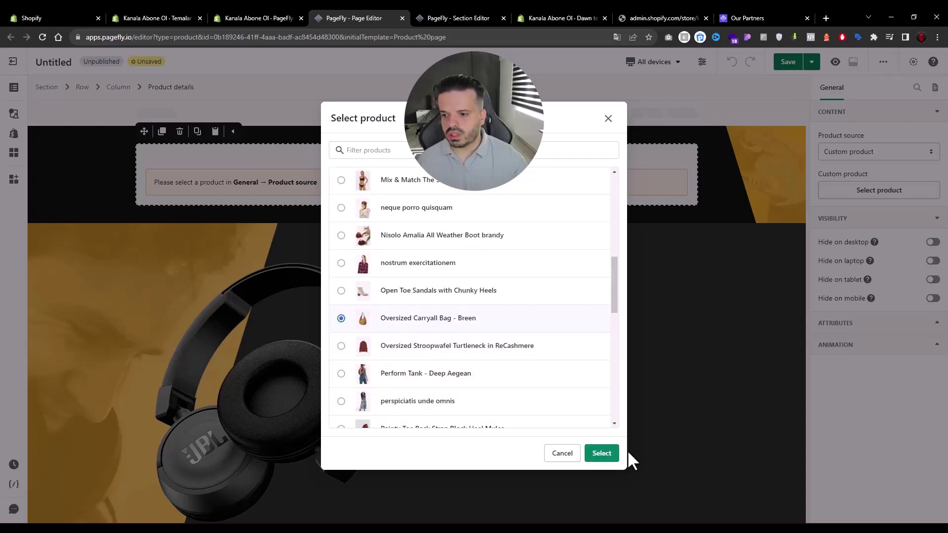
left_click(603, 457)
Review the product details area on the page and show the next image in its main media slider
scroll(623, 239, "down", 3)
scroll(624, 239, "up", 3)
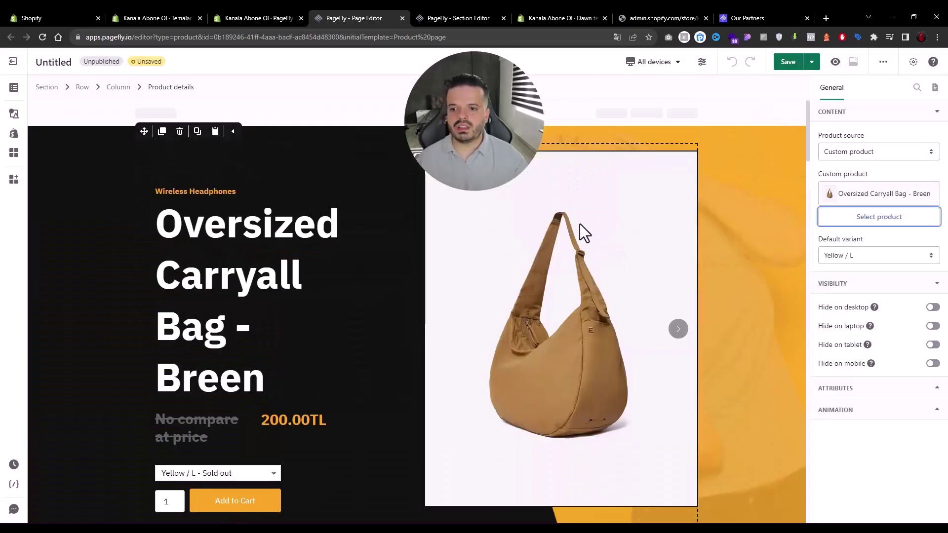
left_click(678, 329)
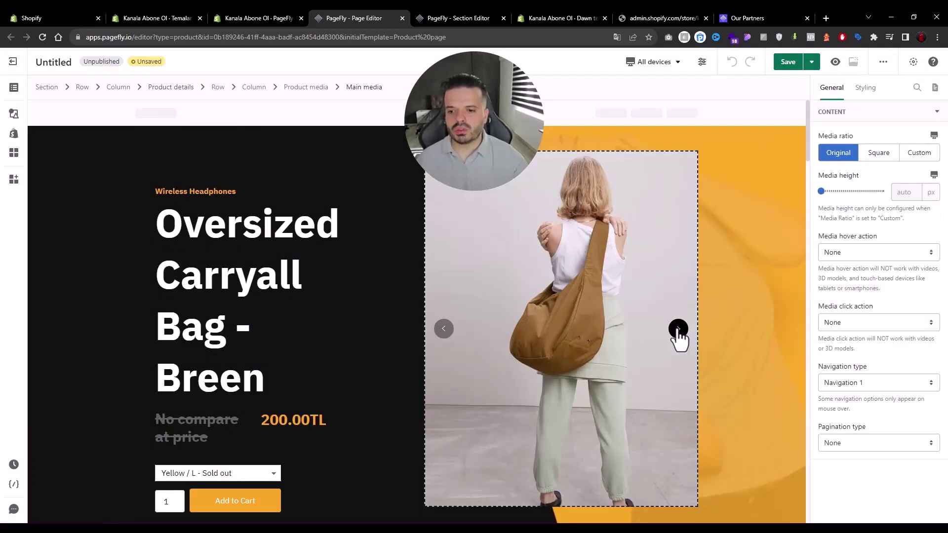
scroll(495, 246, "down", 3)
scroll(494, 247, "up", 3)
scroll(494, 247, "down", 3)
scroll(526, 250, "down", 3)
scroll(523, 246, "up", 6)
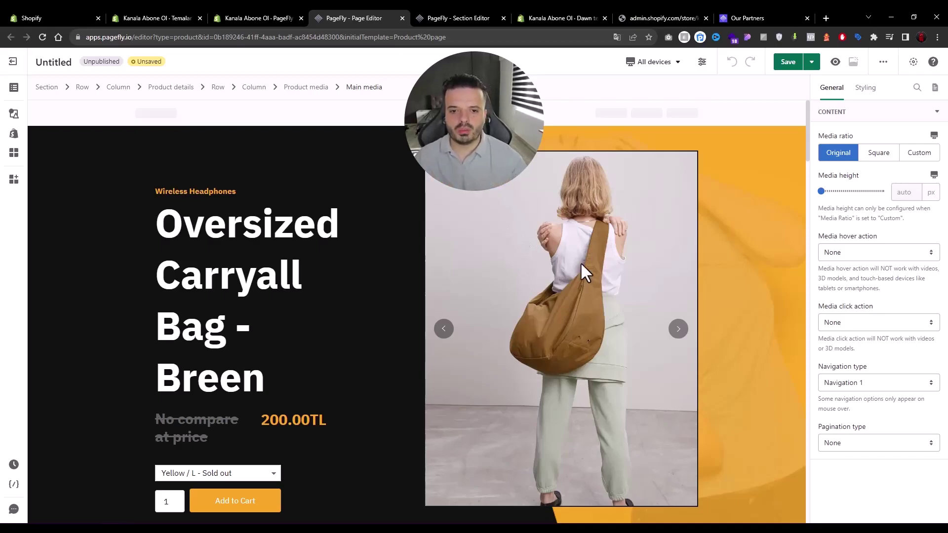
Try swapping the headphone image and feature list columns in the row below the product details, and restore their original order
scroll(612, 235, "down", 6)
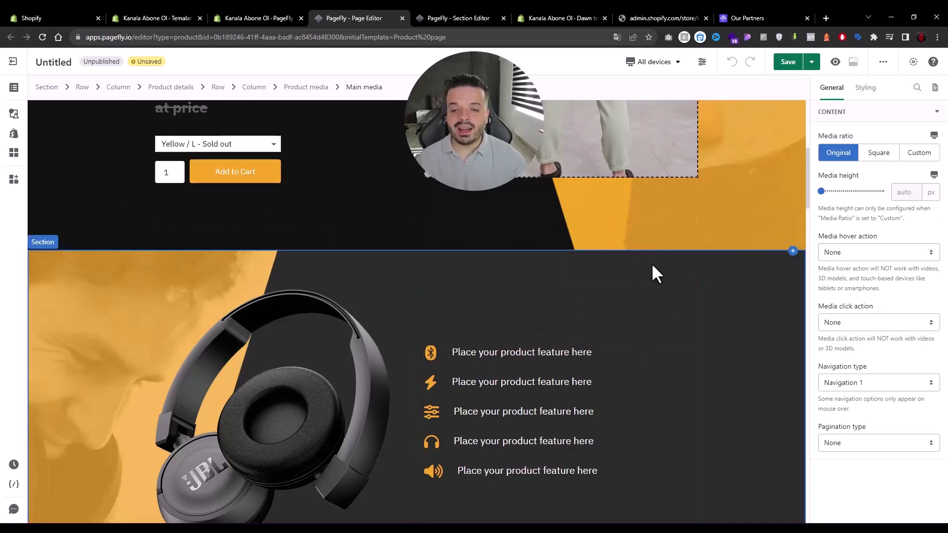
left_click(499, 316)
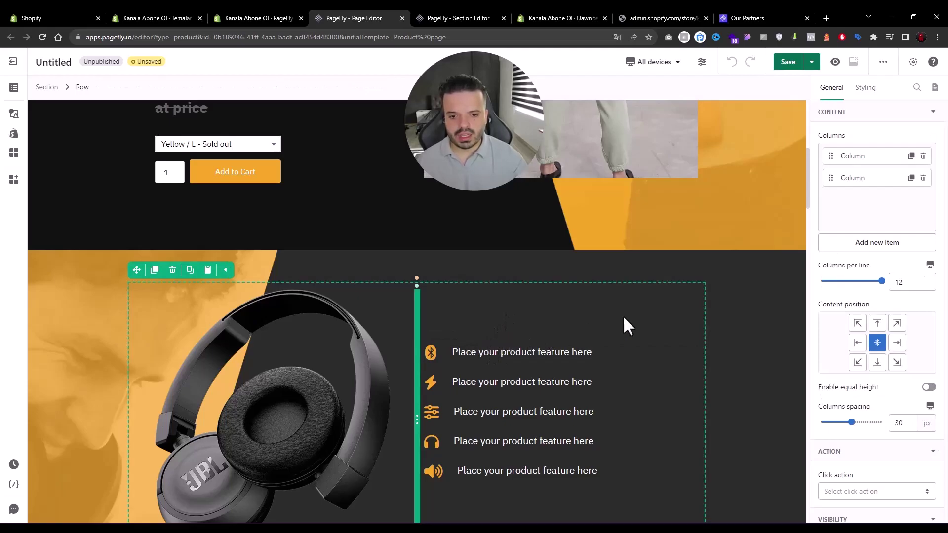
left_click(862, 186)
left_click_drag(859, 168, 835, 195)
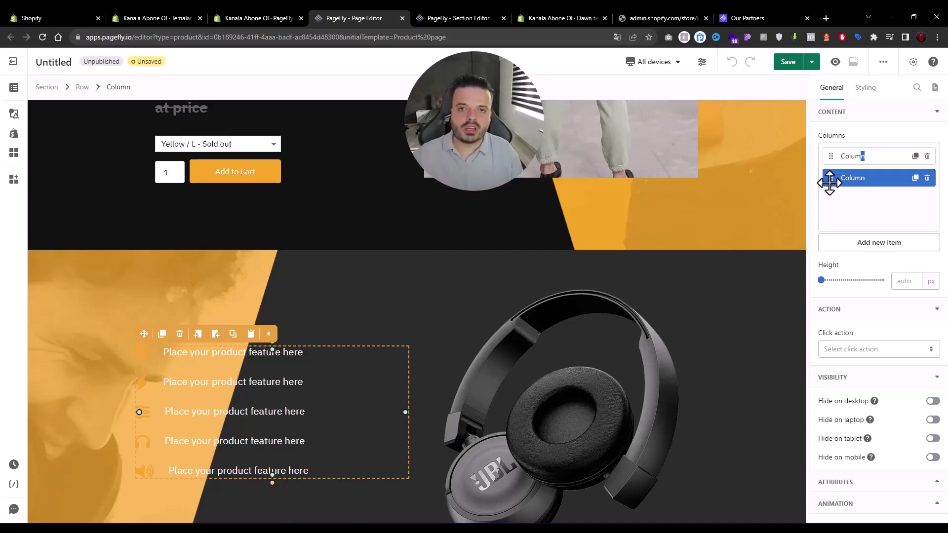
scroll(605, 306, "down", 3)
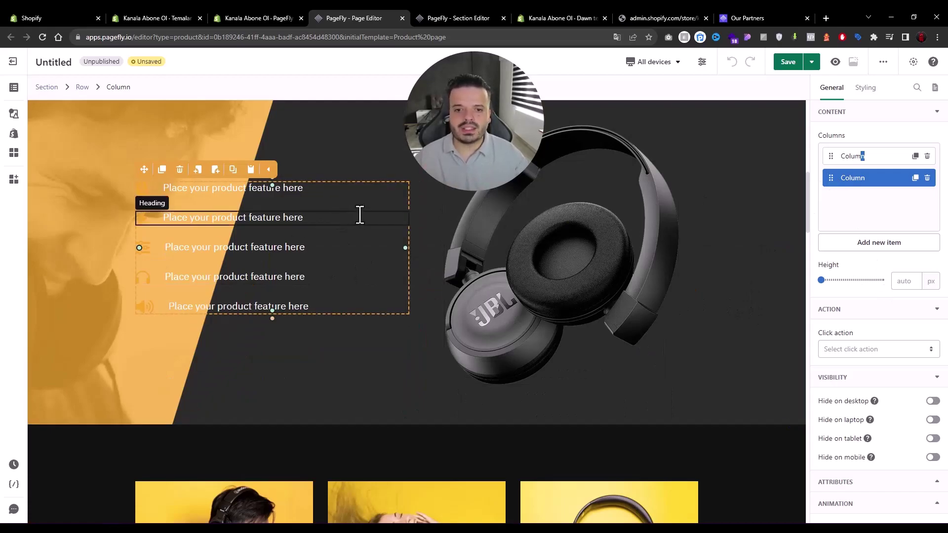
left_click_drag(832, 160, 829, 158)
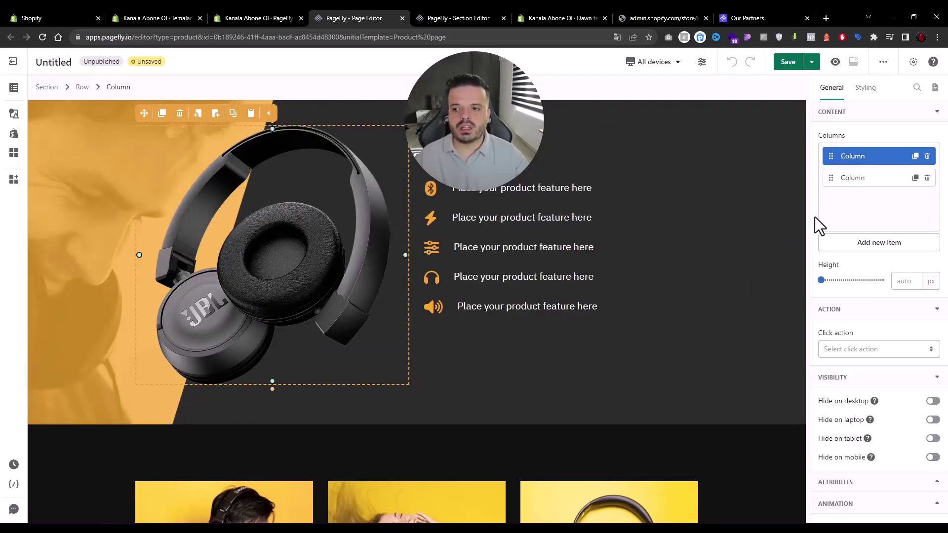
Inspect the text settings of the first product feature heading and the settings of its Bluetooth icon
left_click(498, 193)
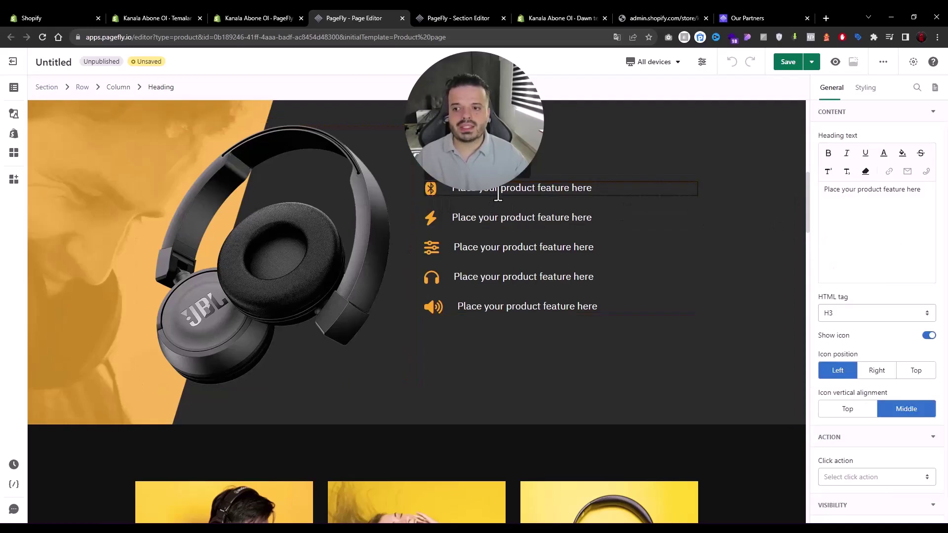
triple_click(862, 200)
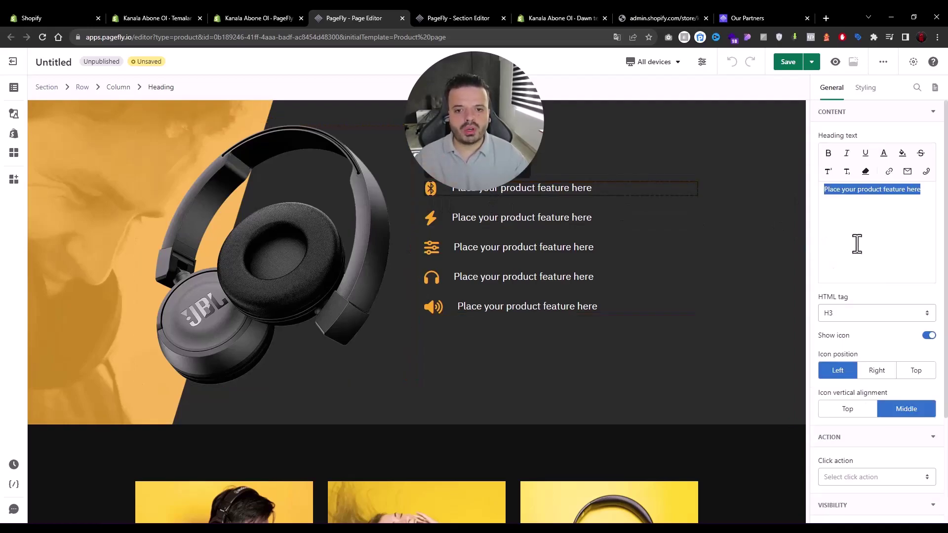
scroll(755, 229, "up", 5)
scroll(642, 276, "down", 5)
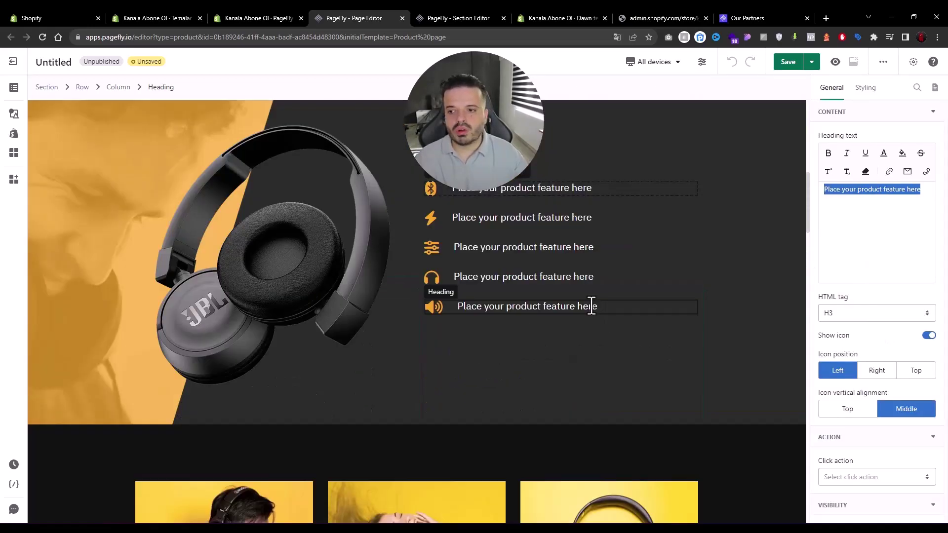
left_click(429, 185)
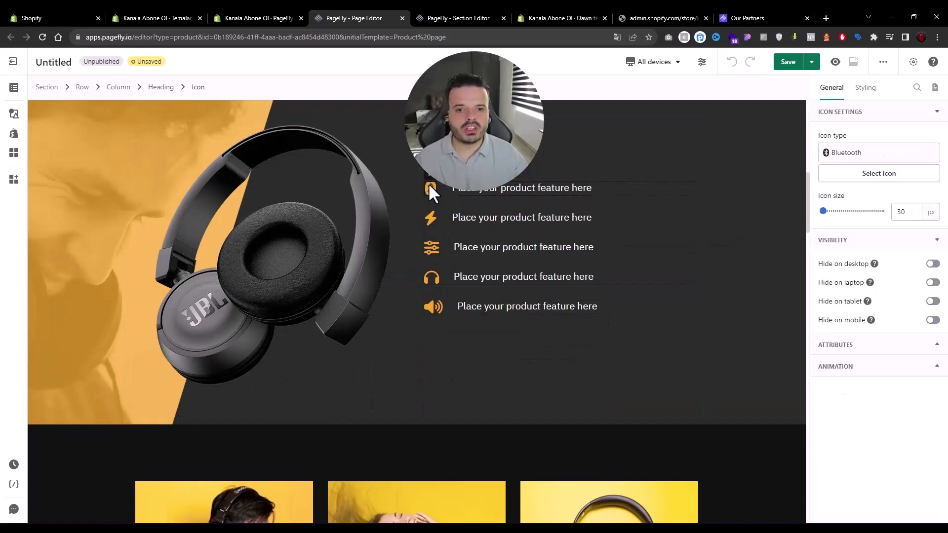
Assign "Banyo Ürünleri" as the custom collection of the product list under Related Products
scroll(535, 286, "down", 3)
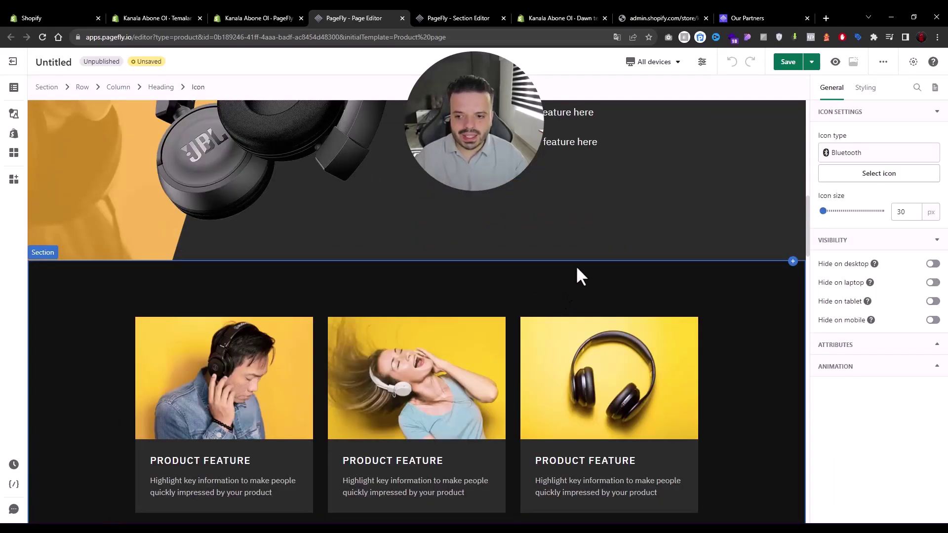
scroll(579, 262, "down", 9)
scroll(579, 268, "up", 6)
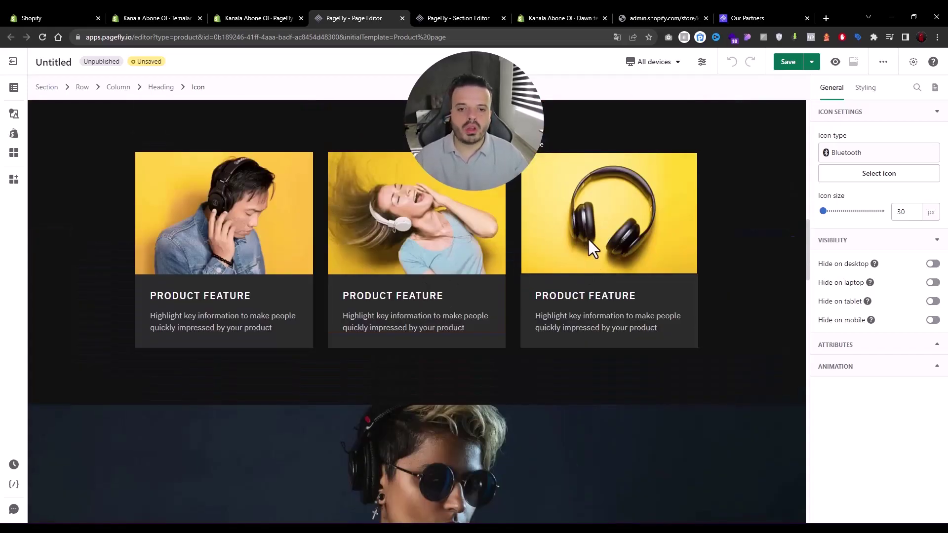
scroll(588, 239, "down", 15)
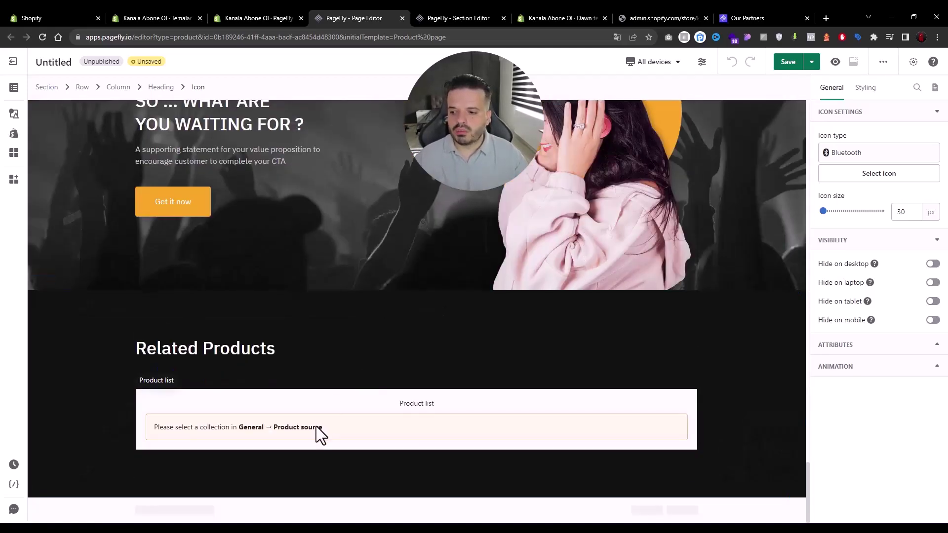
left_click(381, 425)
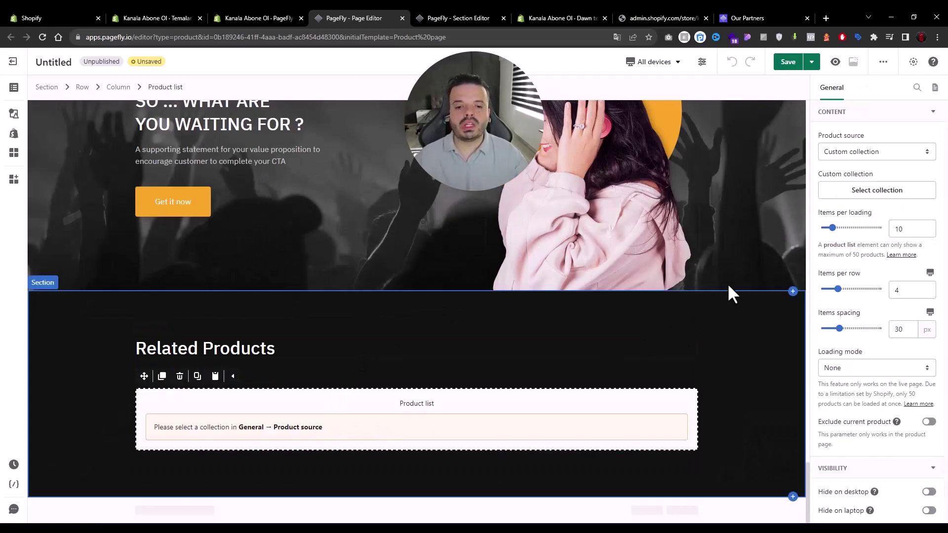
left_click(852, 192)
left_click(432, 180)
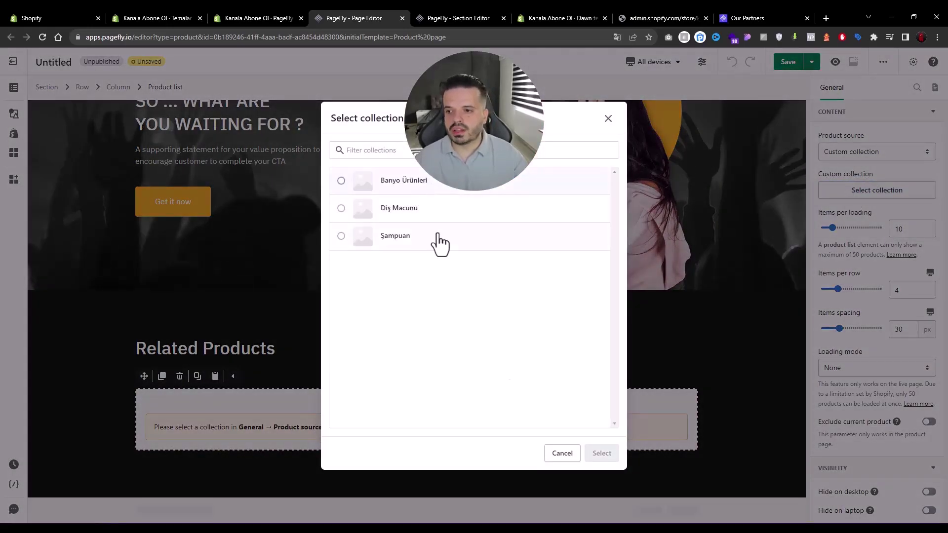
left_click(602, 453)
scroll(420, 432, "down", 2)
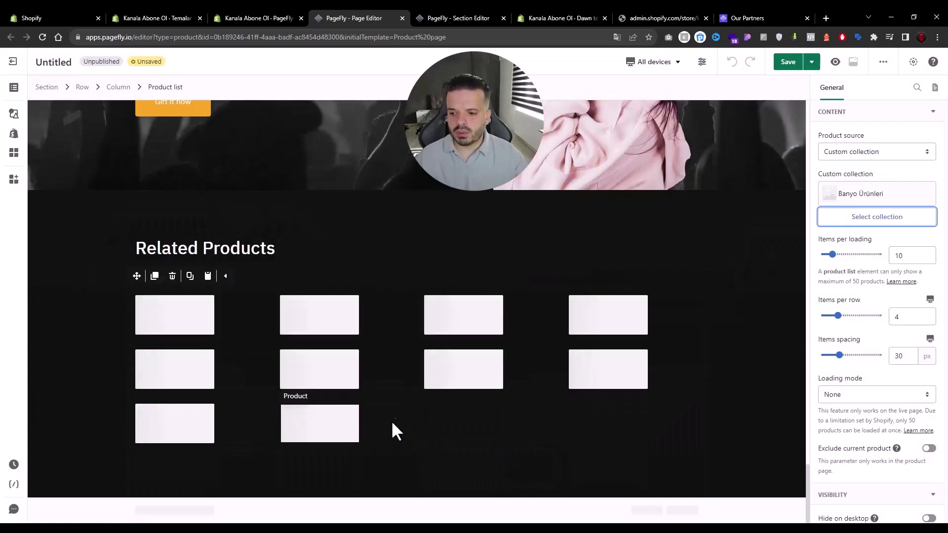
Set the Related Products list to 4 items per loading
scroll(442, 393, "down", 3)
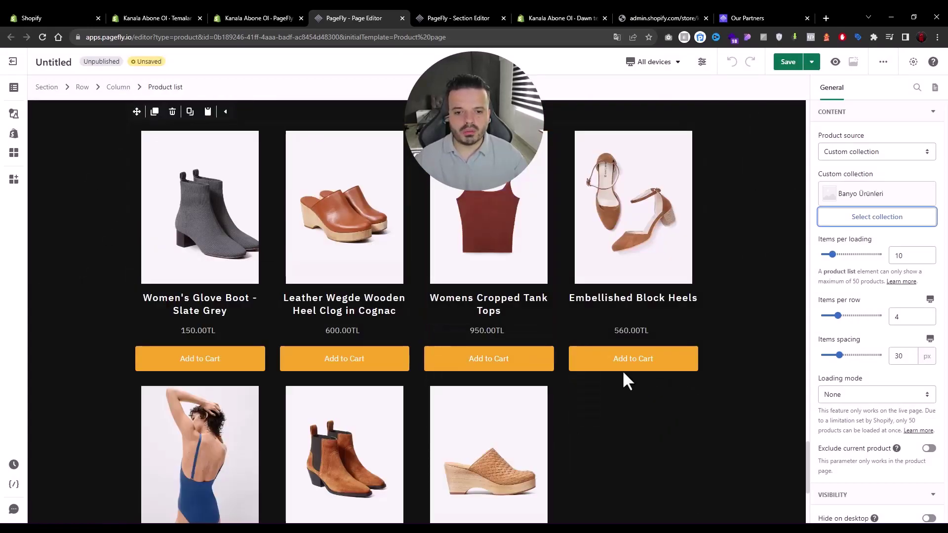
left_click_drag(832, 254, 828, 255)
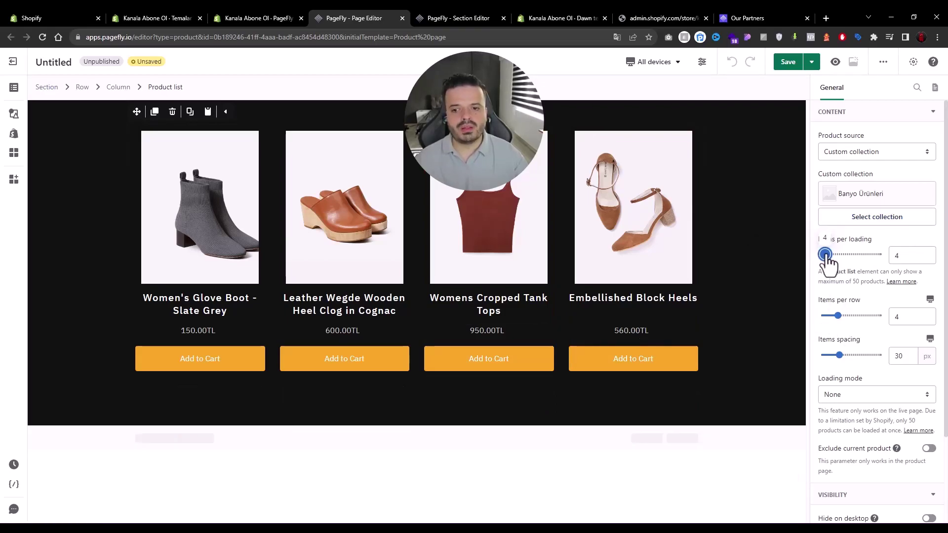
scroll(881, 366, "down", 2)
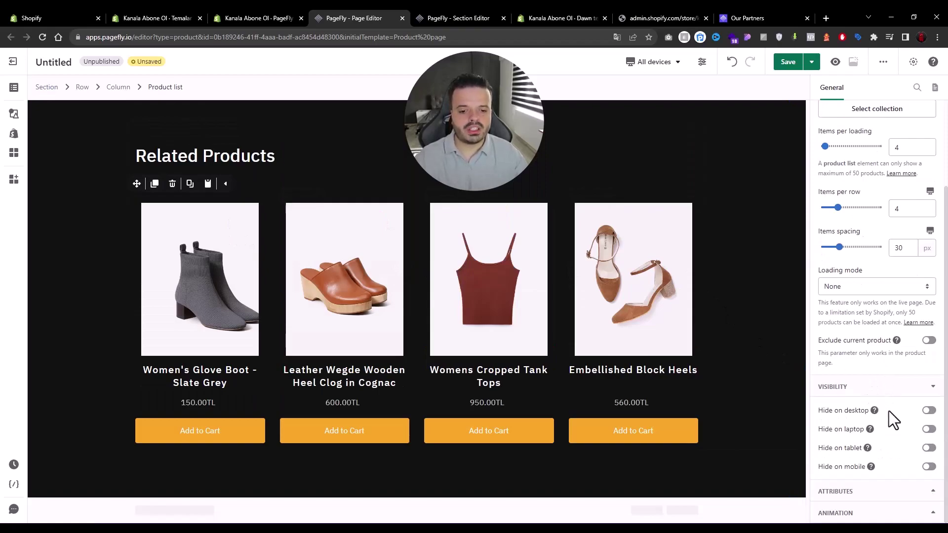
Check the page header in the Mobile view, and return to All devices to look at the next product image
scroll(600, 206, "down", 8)
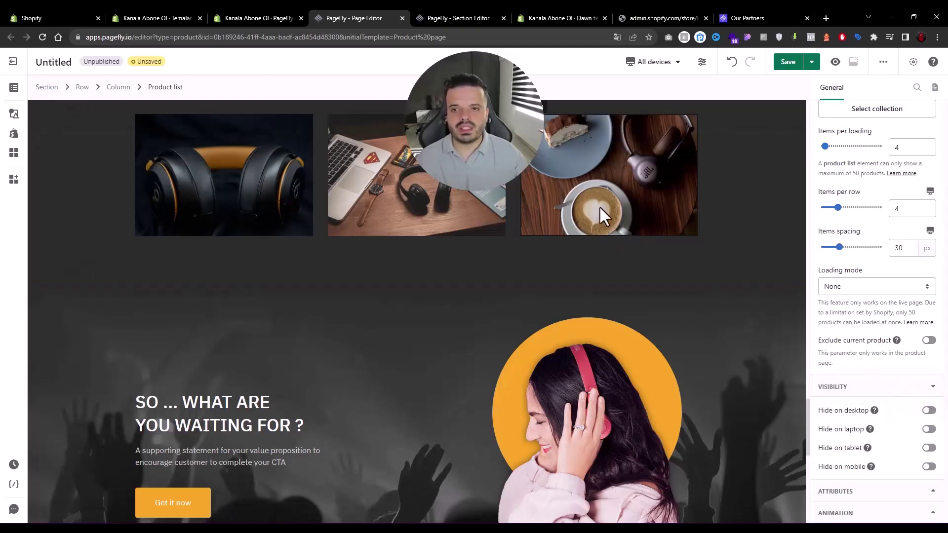
left_click(677, 62)
left_click(647, 145)
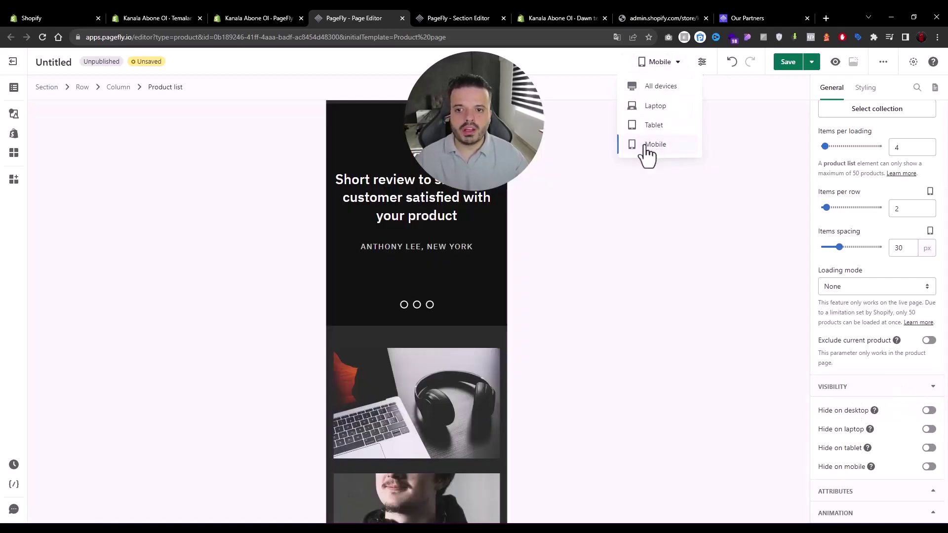
scroll(455, 306, "up", 15)
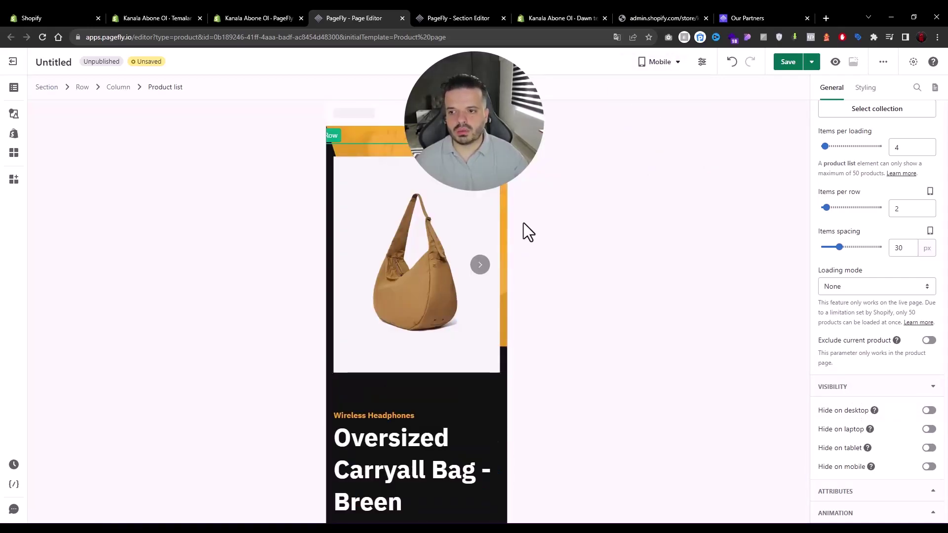
left_click(658, 62)
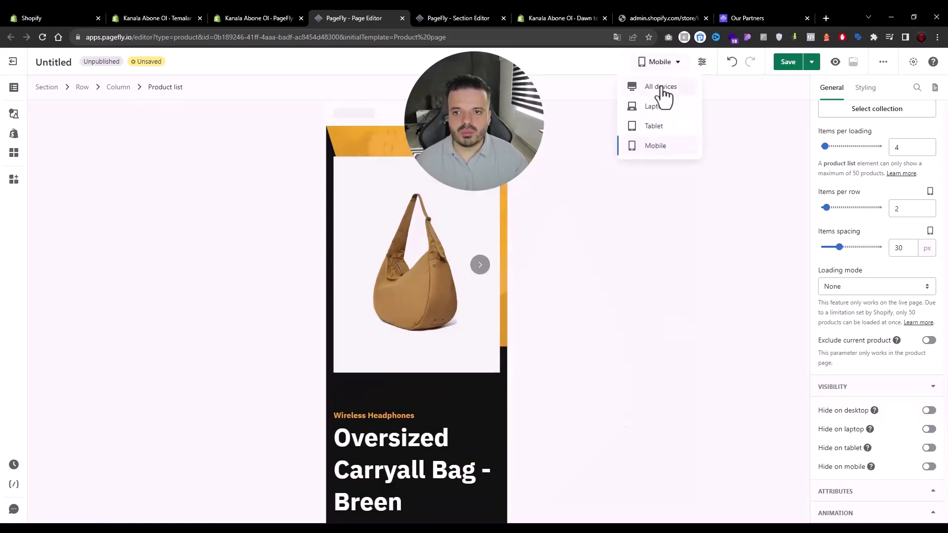
left_click(662, 88)
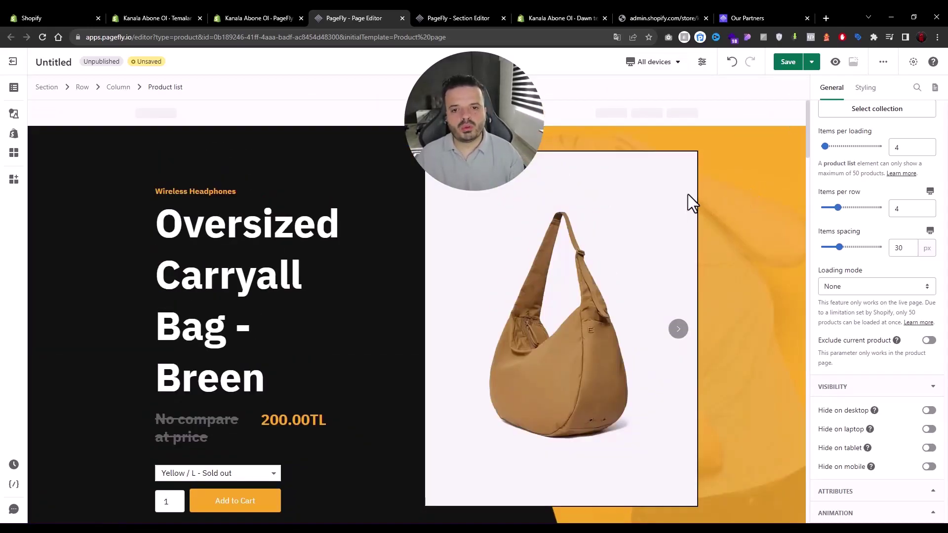
left_click(680, 329)
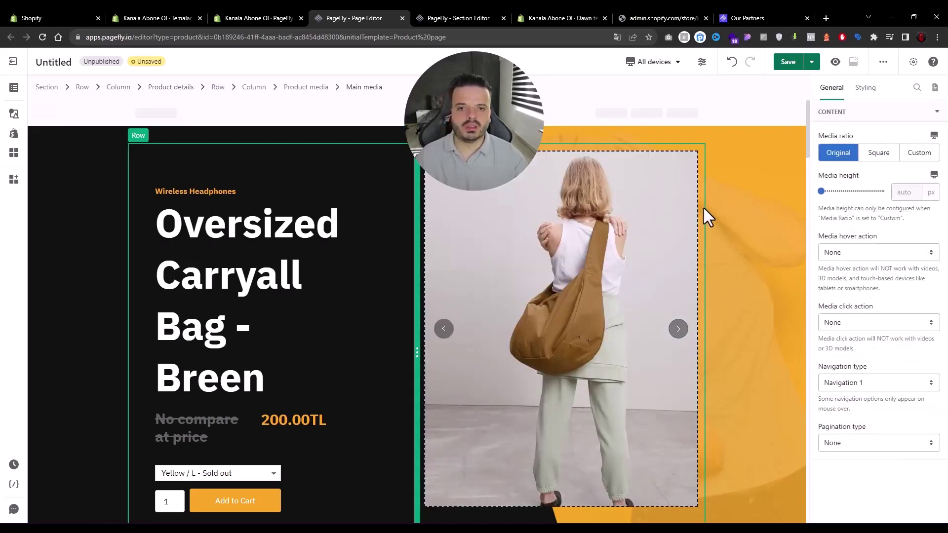
Save the page with the title "1-kulaklik" and enable autosave for it
left_click(787, 62)
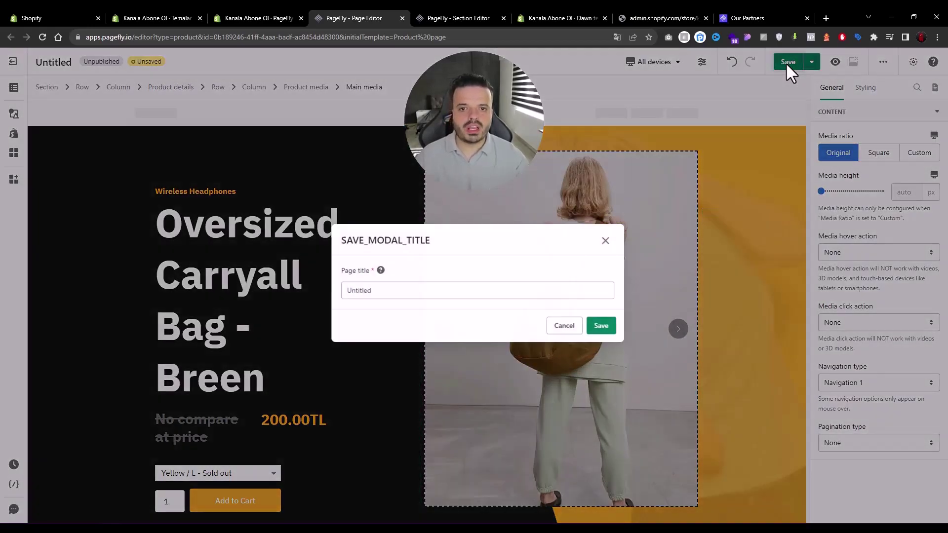
left_click(443, 299)
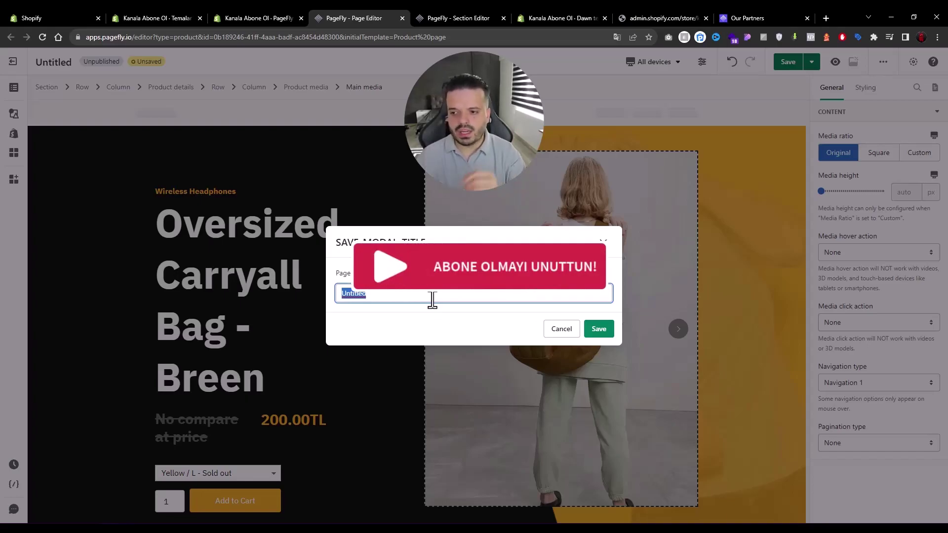
type("KUL")
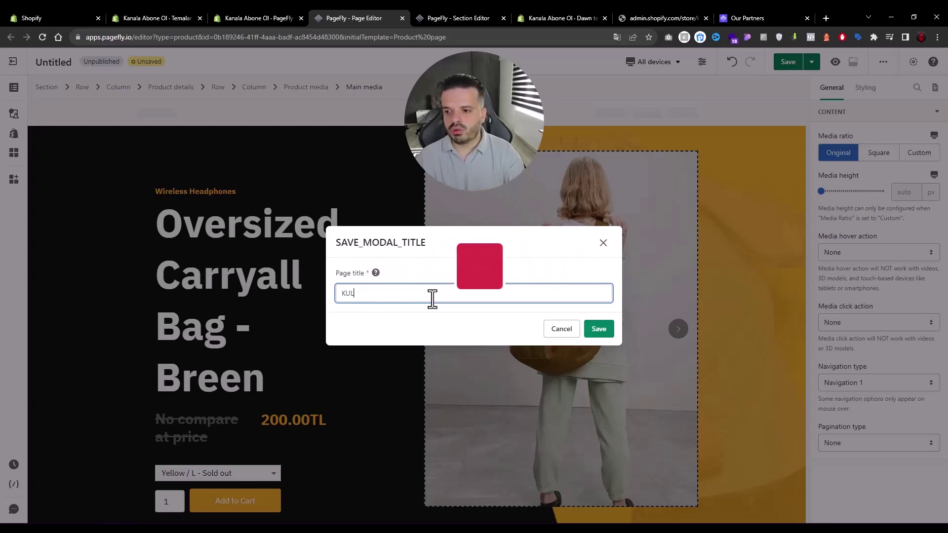
key("BackSpace")
type("1-kulak")
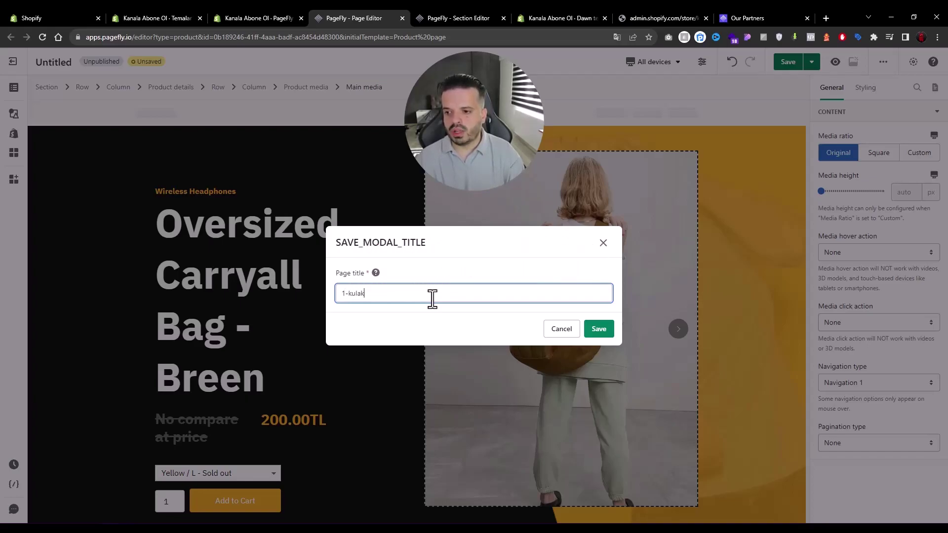
left_click(424, 310)
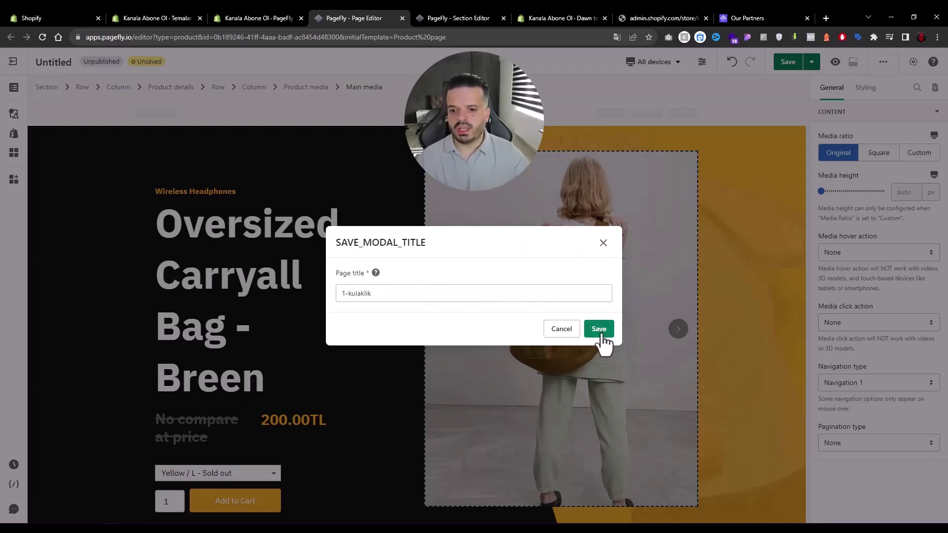
left_click(599, 330)
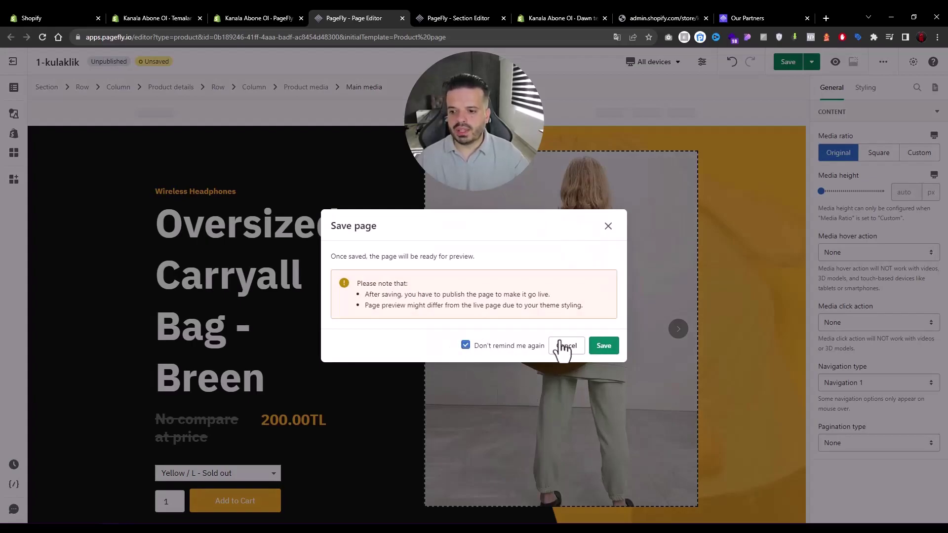
left_click(603, 346)
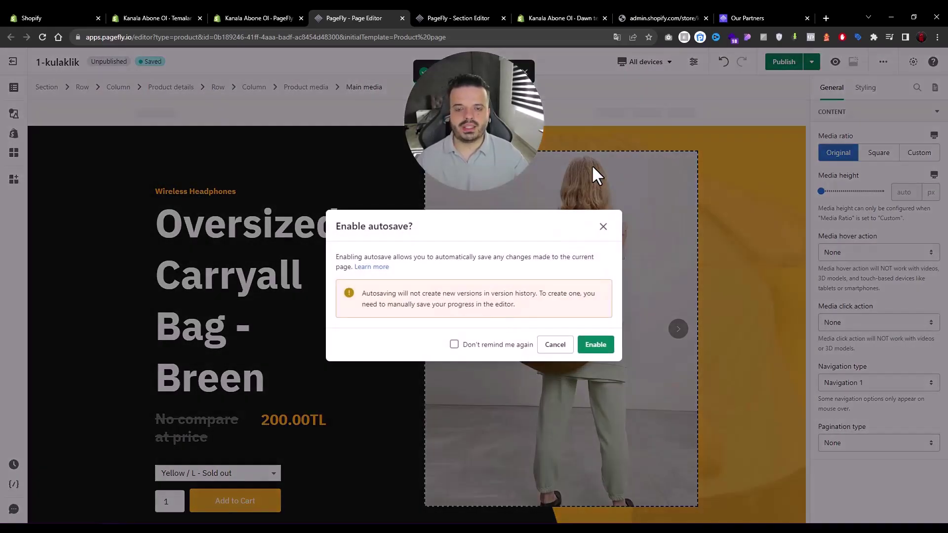
left_click(592, 350)
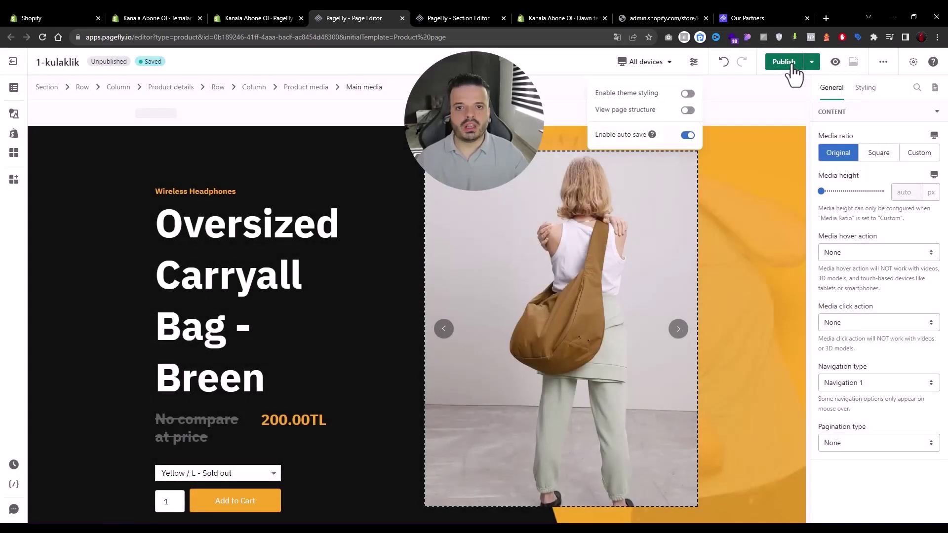
Start publishing the page and assign it to the product "Oversized Carryall Bag - Breen"
left_click(790, 62)
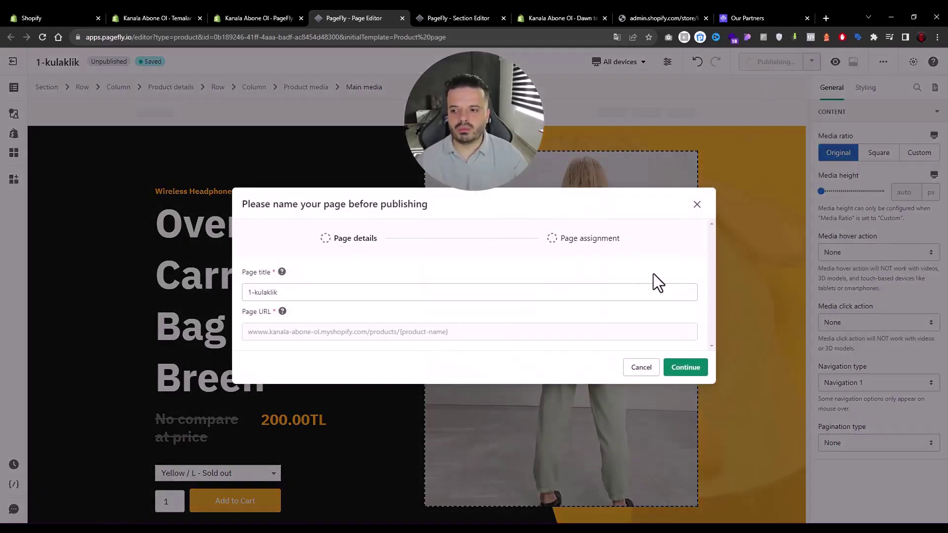
left_click(688, 371)
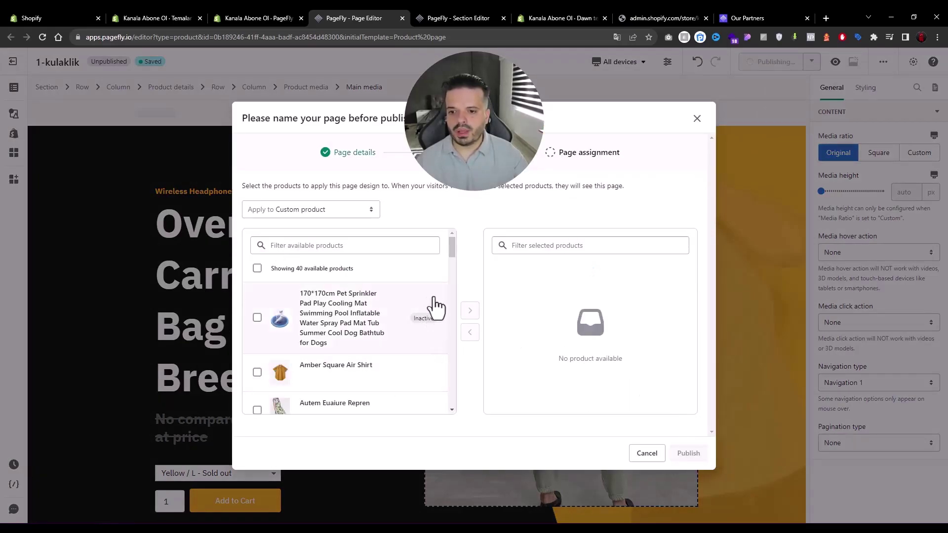
scroll(400, 340, "down", 10)
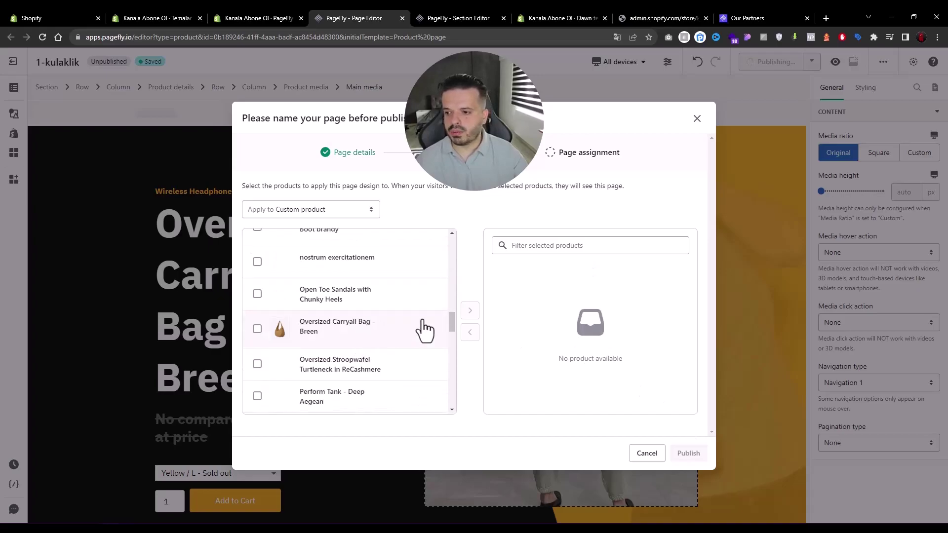
left_click(447, 343)
left_click(470, 311)
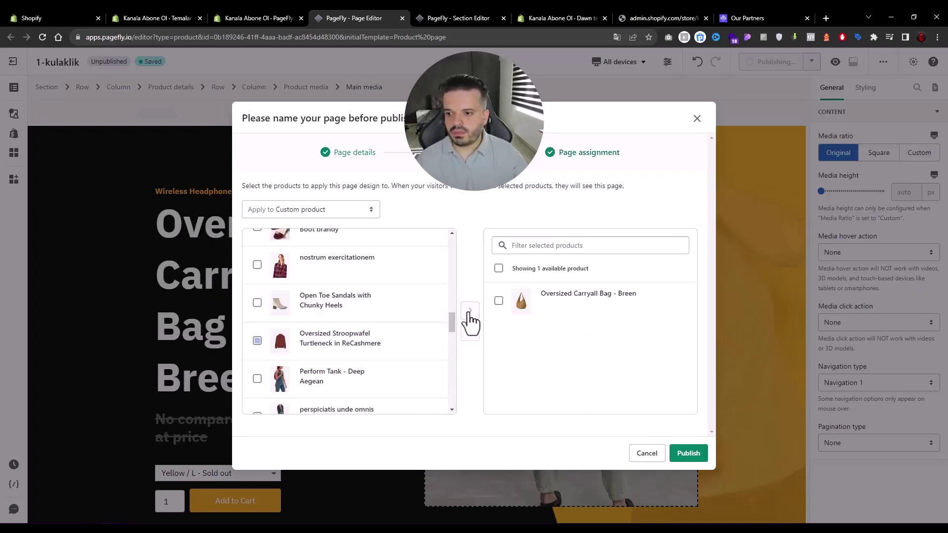
Publish the product page to the assigned product and turn off further publishing reminders
left_click(689, 454)
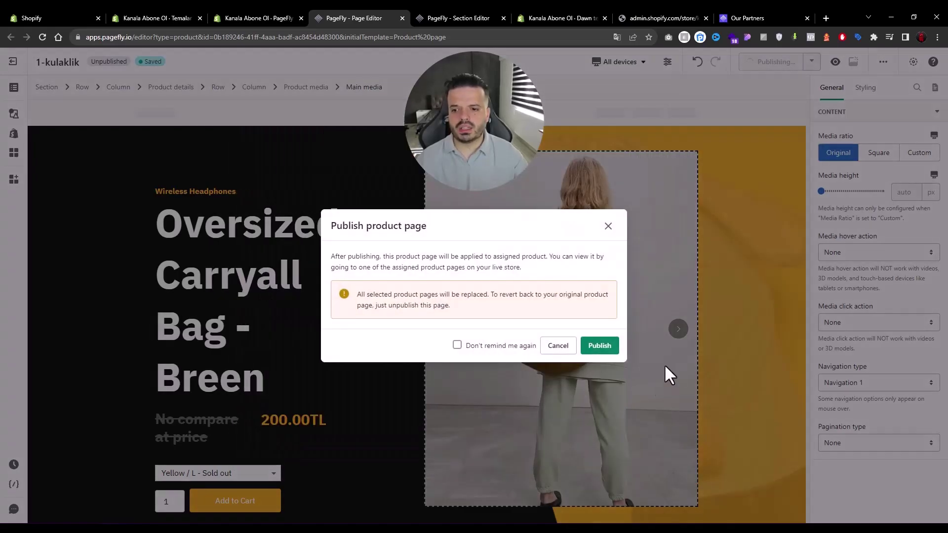
left_click(500, 349)
left_click(609, 351)
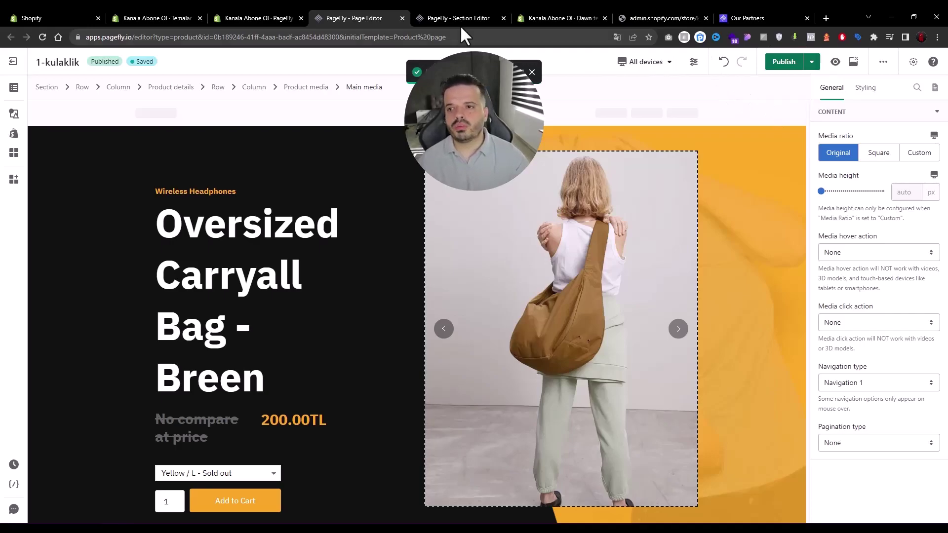
Preview the published page and examine its sections from the header down to the store footer
left_click(835, 61)
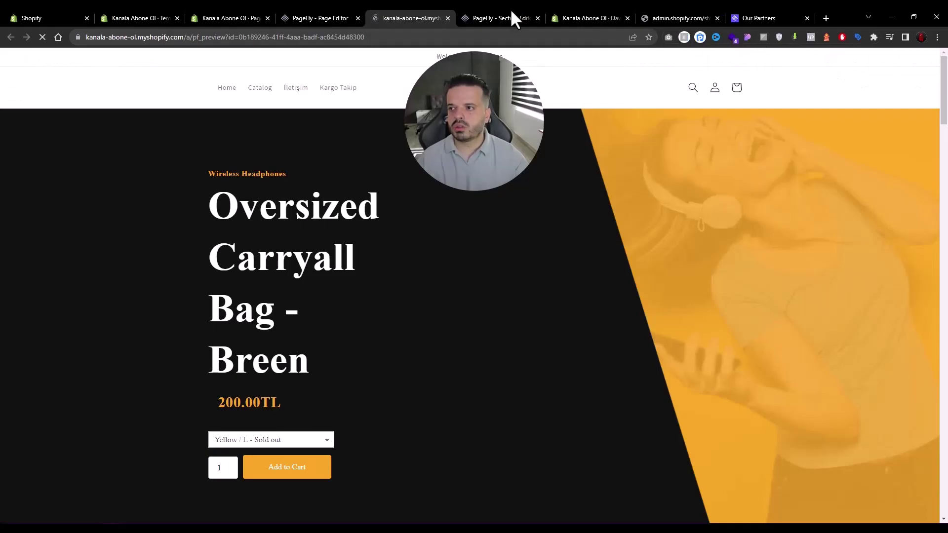
scroll(683, 220, "down", 3)
scroll(540, 199, "up", 3)
scroll(449, 186, "down", 15)
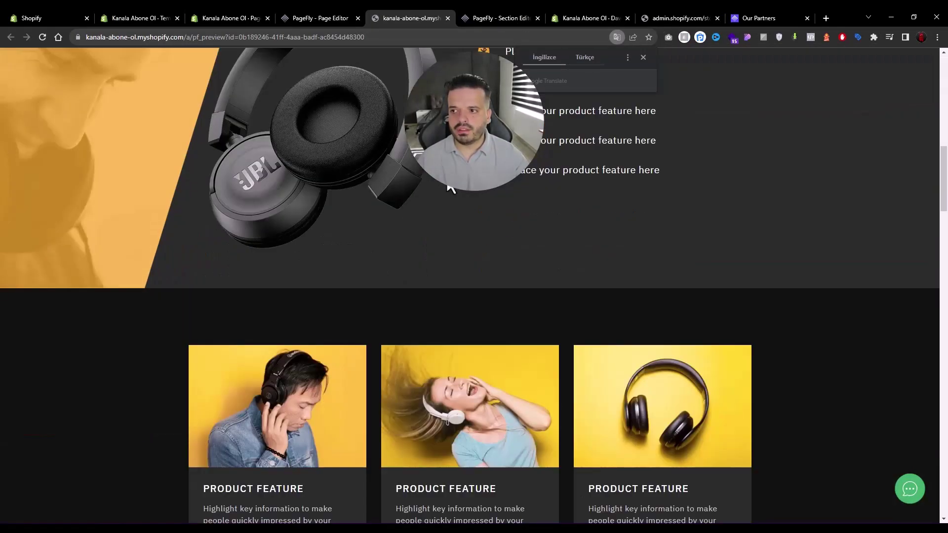
scroll(487, 195, "down", 20)
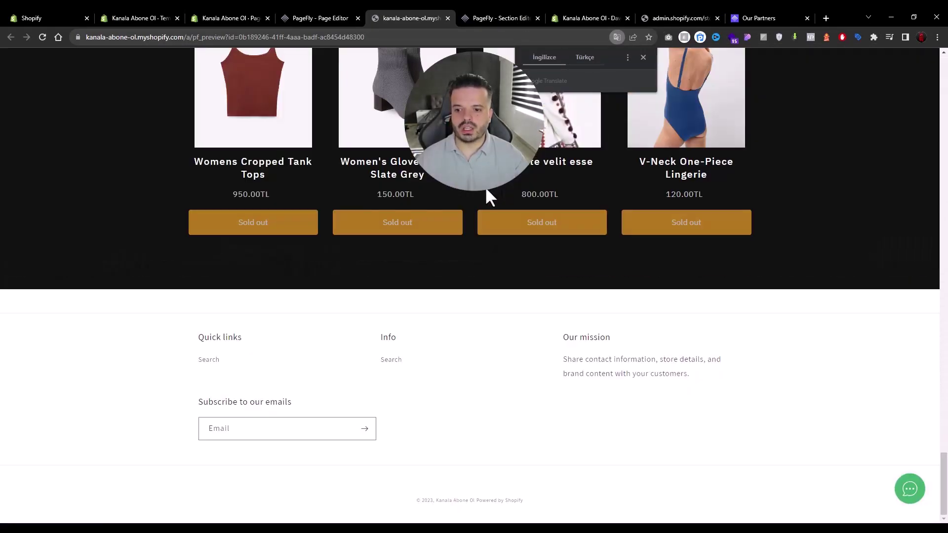
scroll(473, 227, "up", 20)
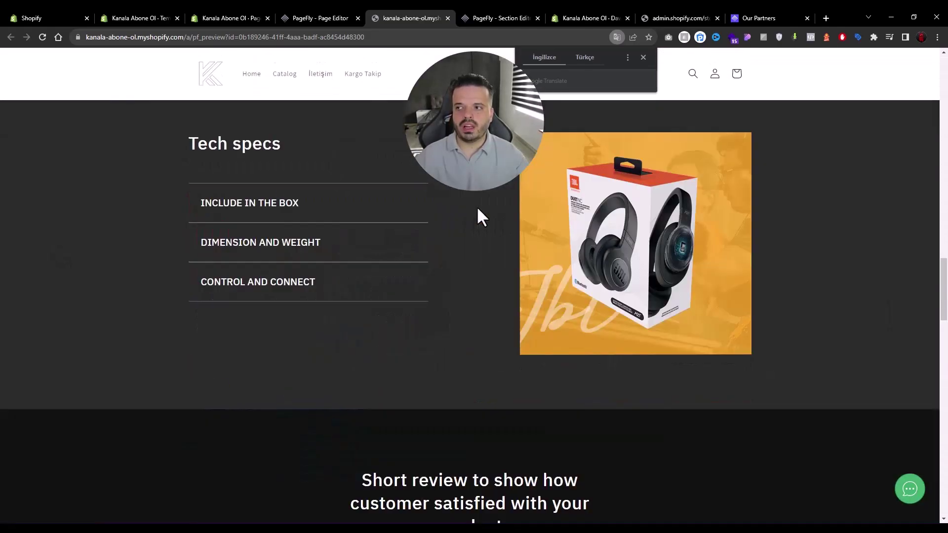
scroll(346, 158, "up", 8)
Try the product image navigation, the variant selector and the quantity field on the previewed page
left_click(729, 322)
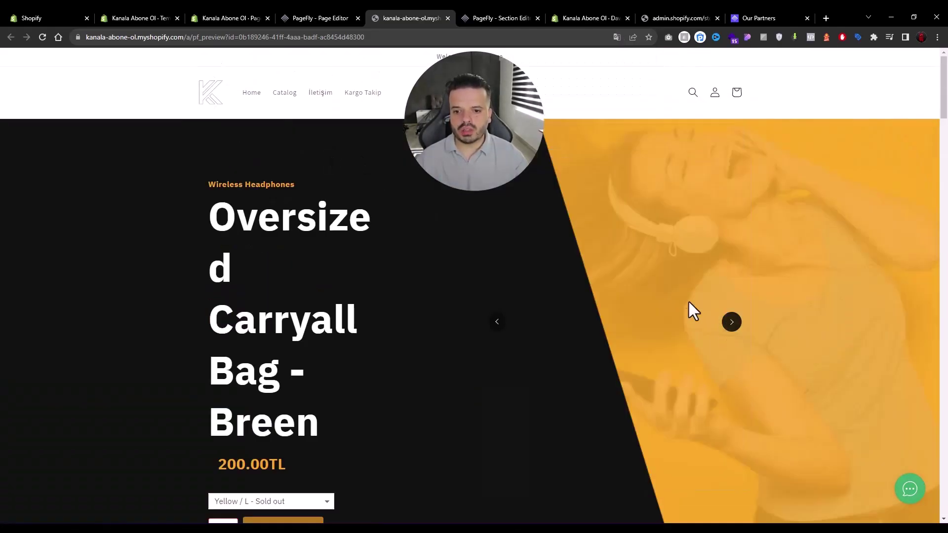
scroll(697, 277, "down", 4)
scroll(707, 210, "up", 3)
left_click(288, 338)
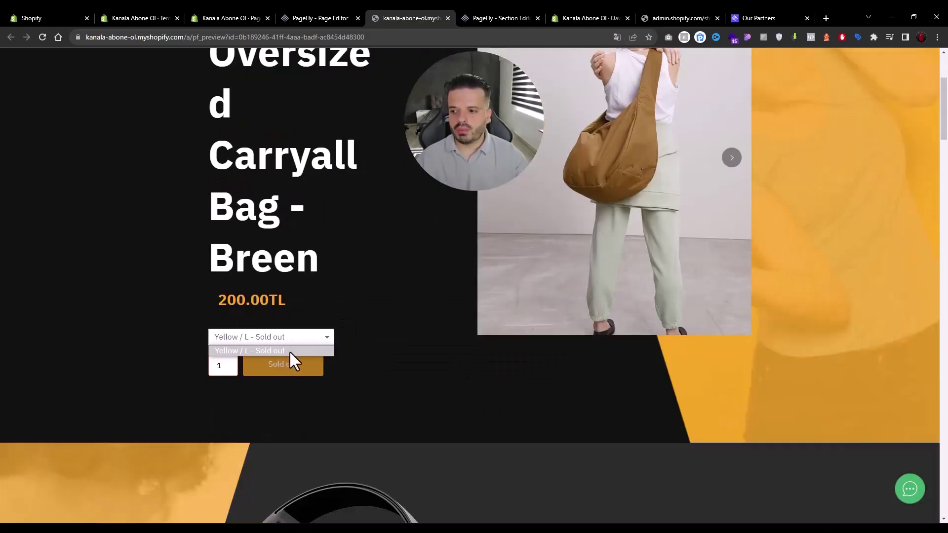
left_click(295, 363)
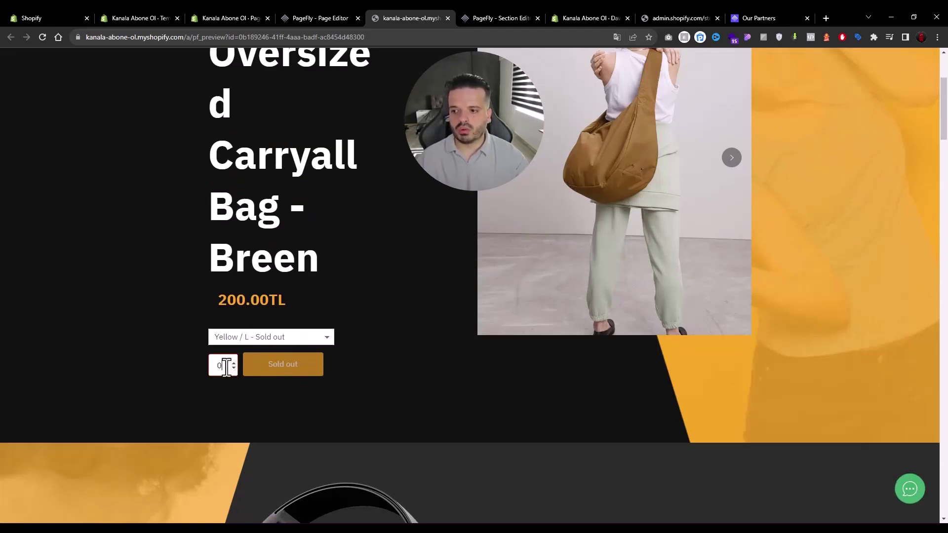
scroll(296, 351, "up", 3)
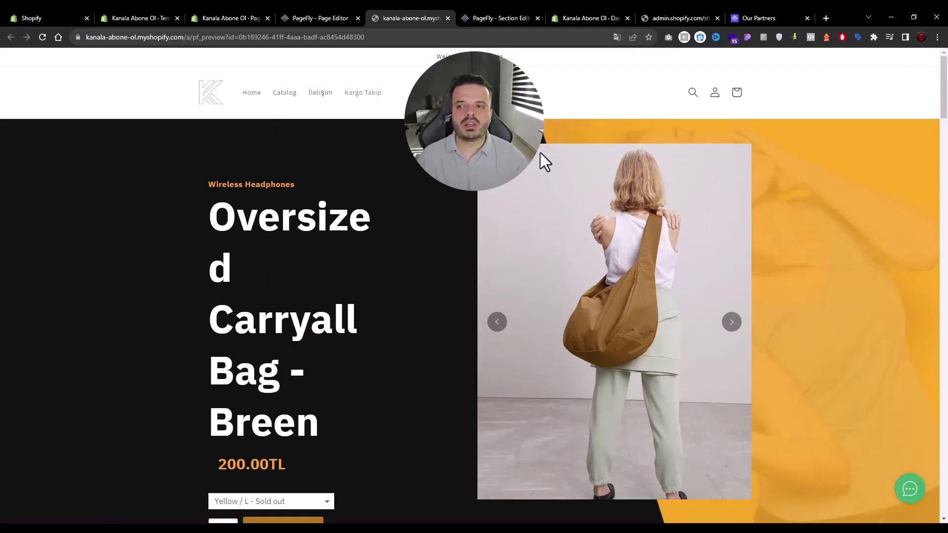
Find the Oversized Stroopwafel Turtleneck in ReCashmere on page 2 of the store catalog and examine its product page in a new tab
left_click(279, 97)
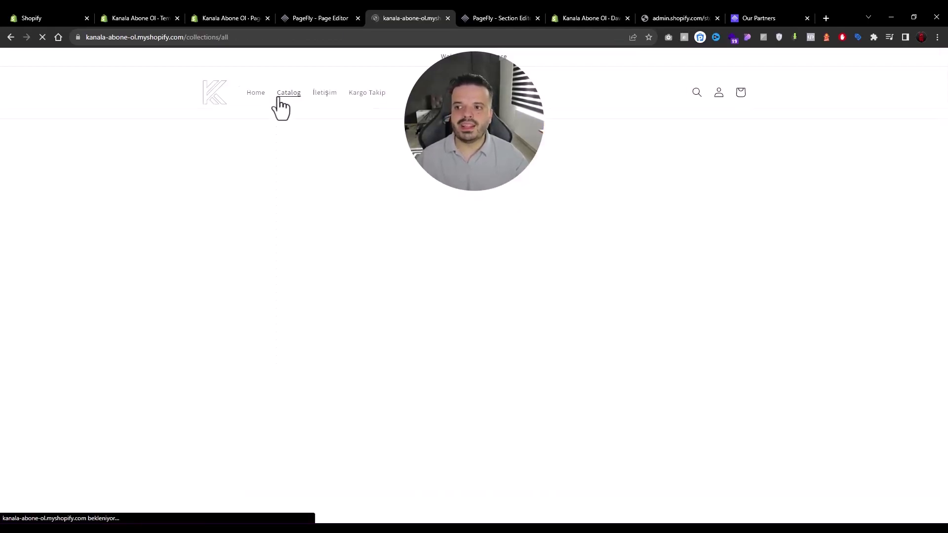
scroll(326, 124, "down", 6)
scroll(334, 119, "down", 7)
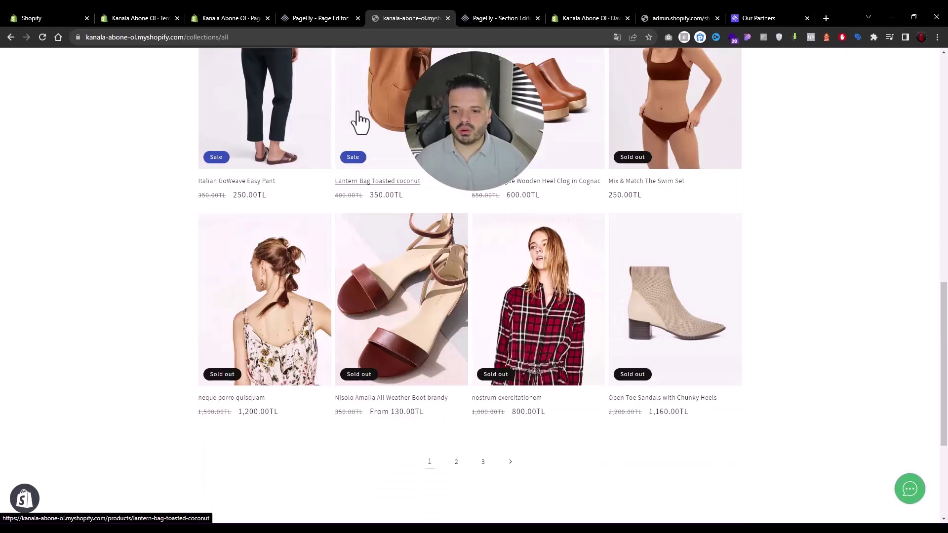
left_click(462, 430)
scroll(543, 447, "down", 6)
scroll(479, 368, "up", 6)
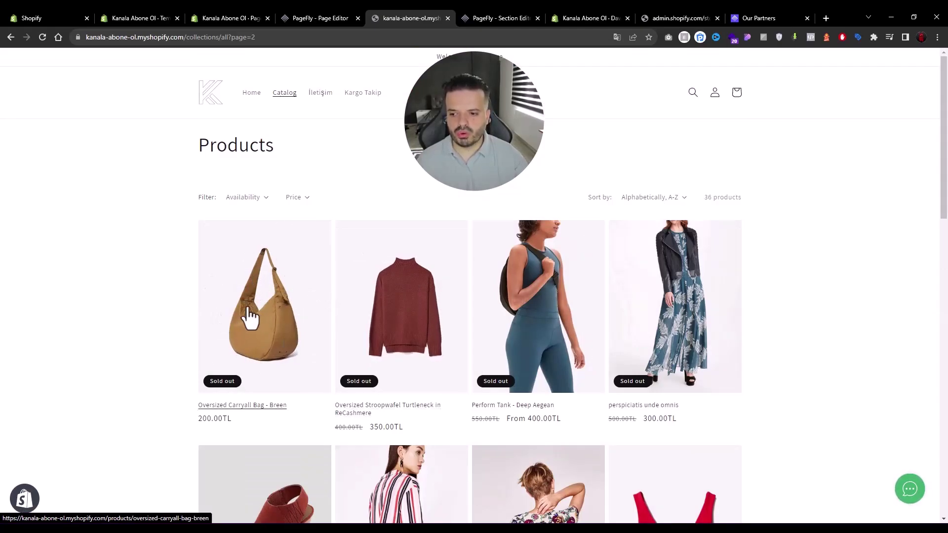
middle_click(411, 316)
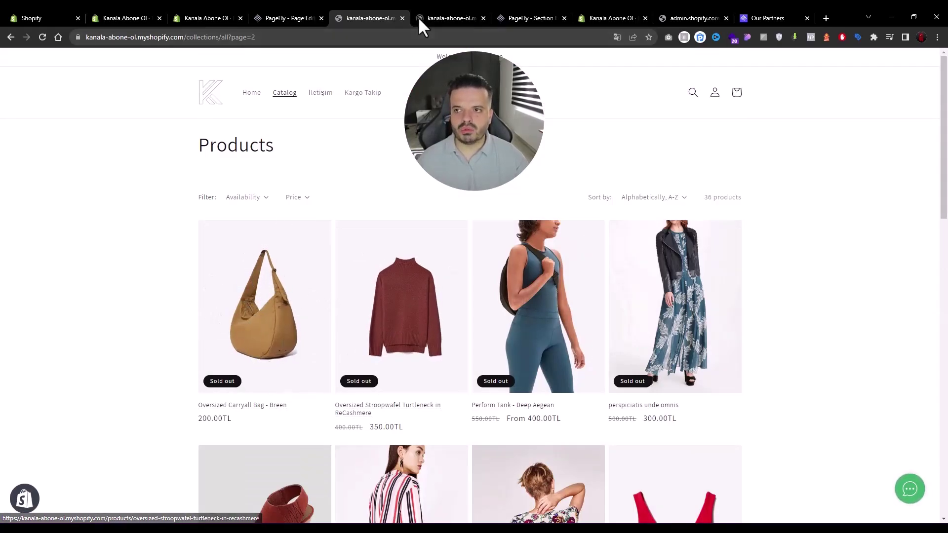
left_click(420, 18)
scroll(474, 202, "down", 15)
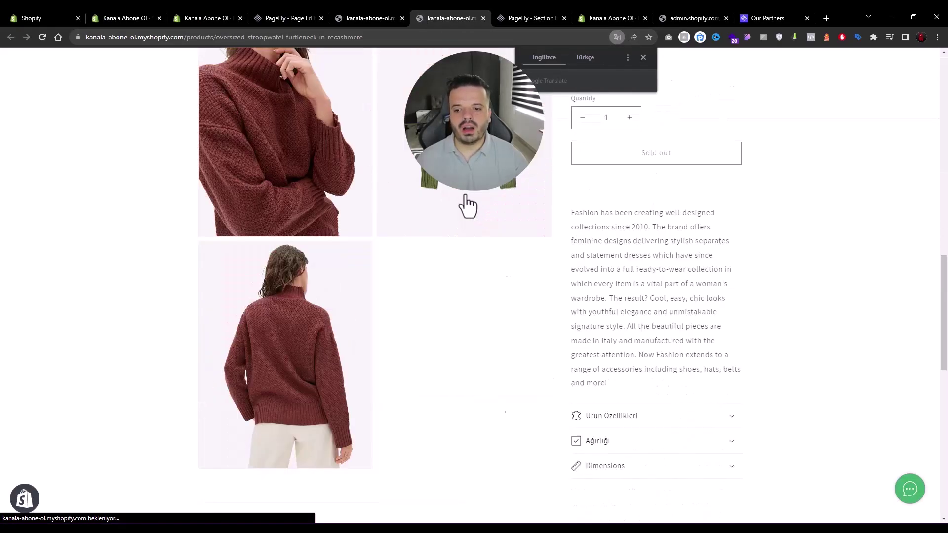
Open the Oversized Carryall Bag - Breen product from the catalog in a new tab and examine its whole live page
left_click(328, 15)
middle_click(265, 297)
left_click(481, 18)
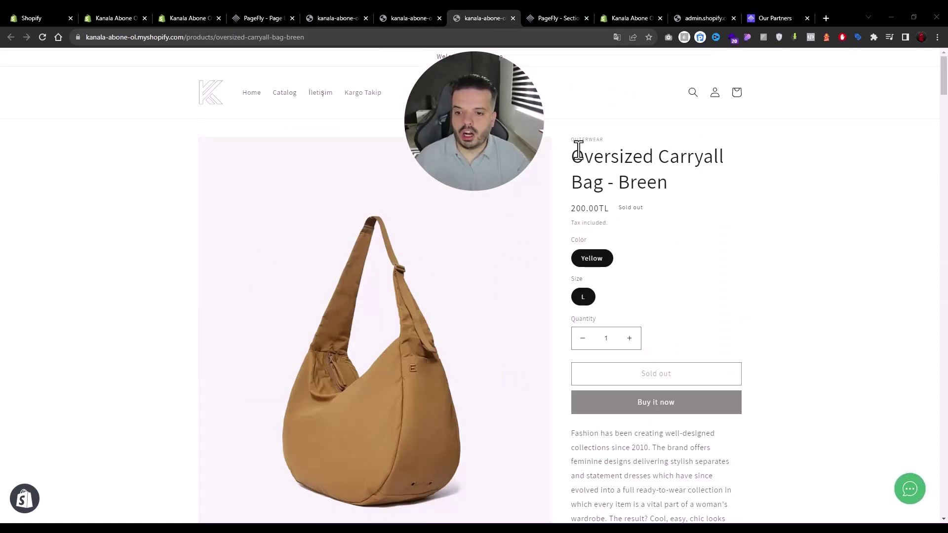
scroll(578, 148, "down", 20)
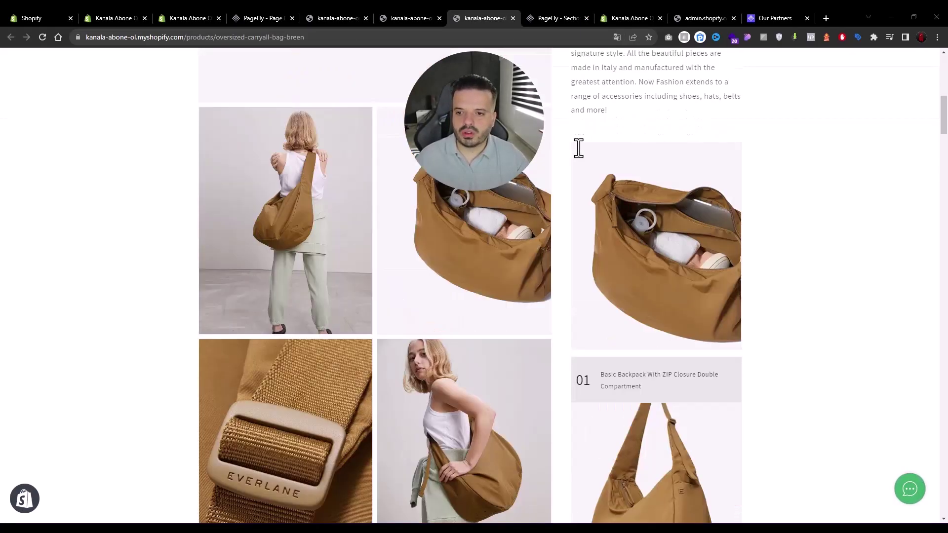
scroll(578, 148, "down", 20)
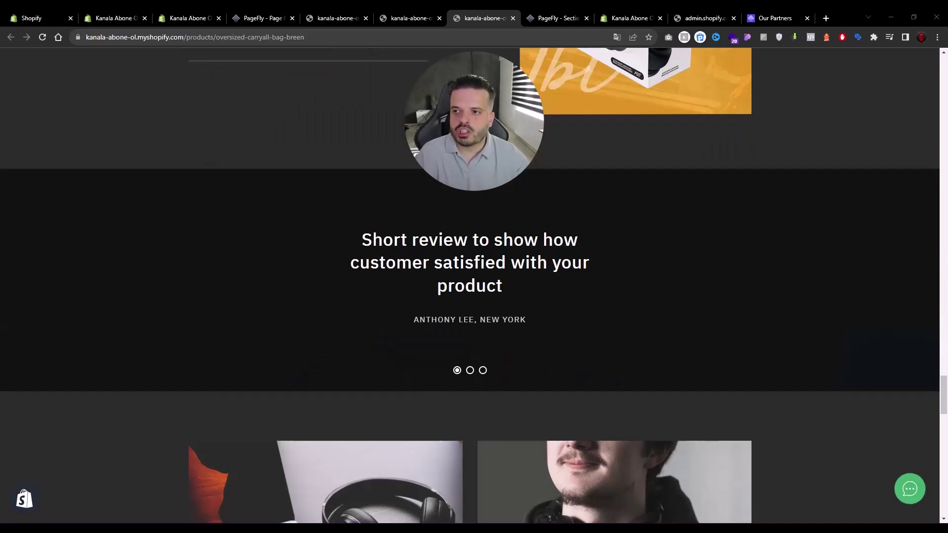
Leave the PageFly page editor and open the store's live Dawn theme for customization
left_click(389, 22)
left_click(321, 20)
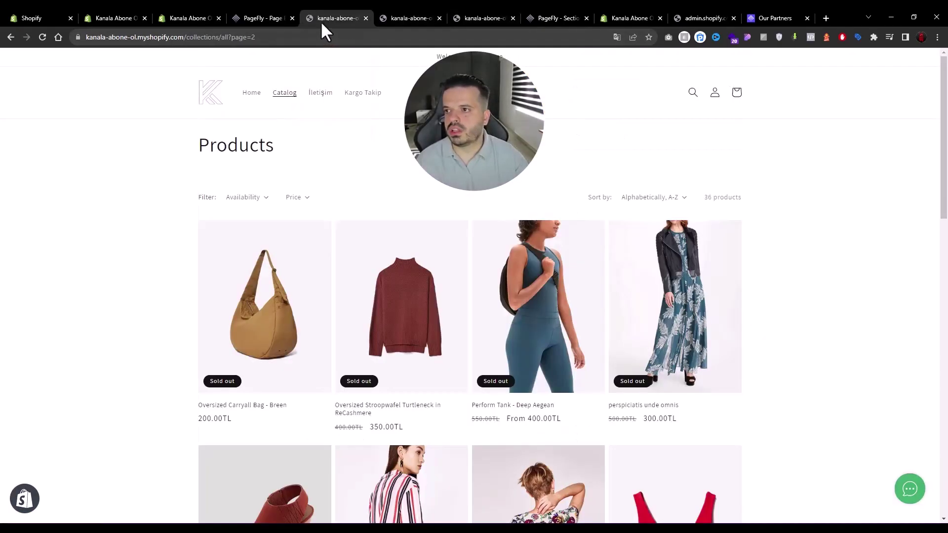
left_click(265, 19)
left_click(14, 62)
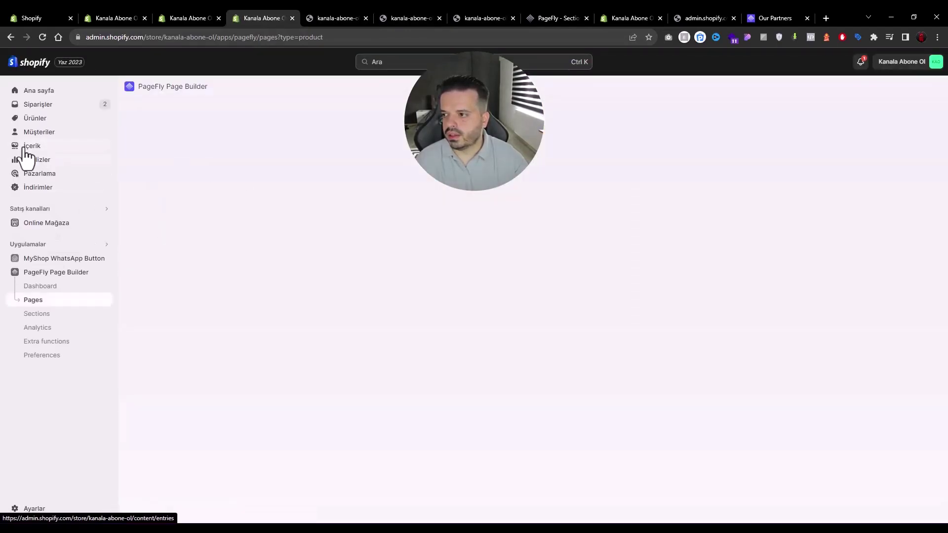
left_click(74, 226)
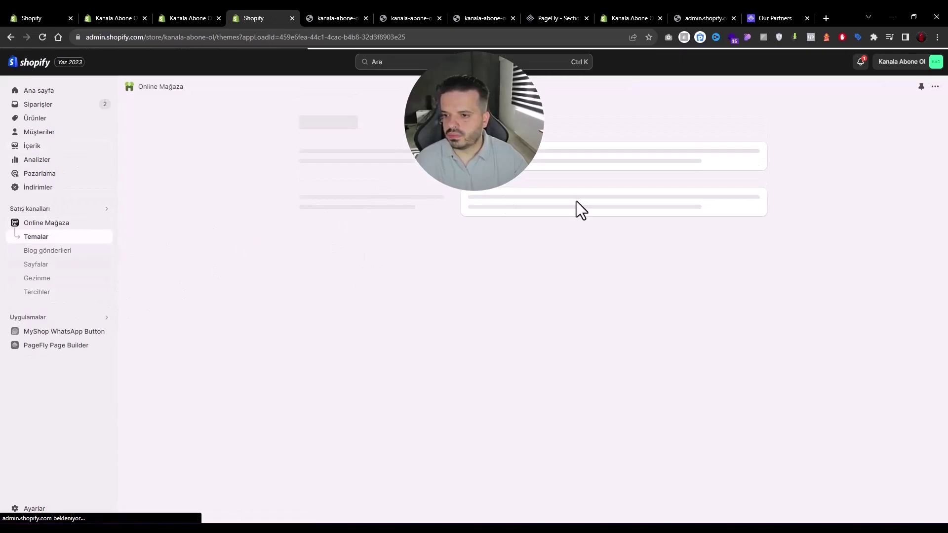
left_click(730, 354)
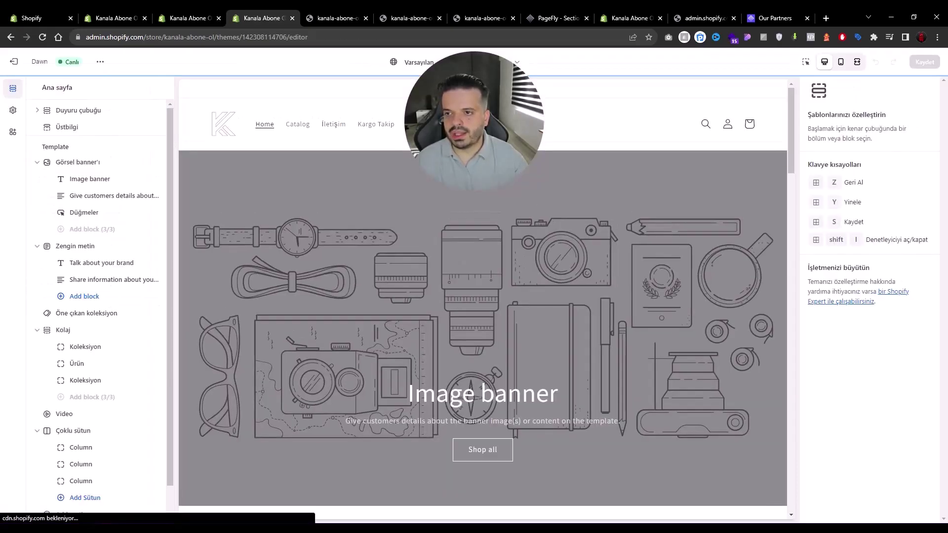
Load the product template "pf-0b189246" in the theme editor and review its preview down to the footer
left_click(493, 62)
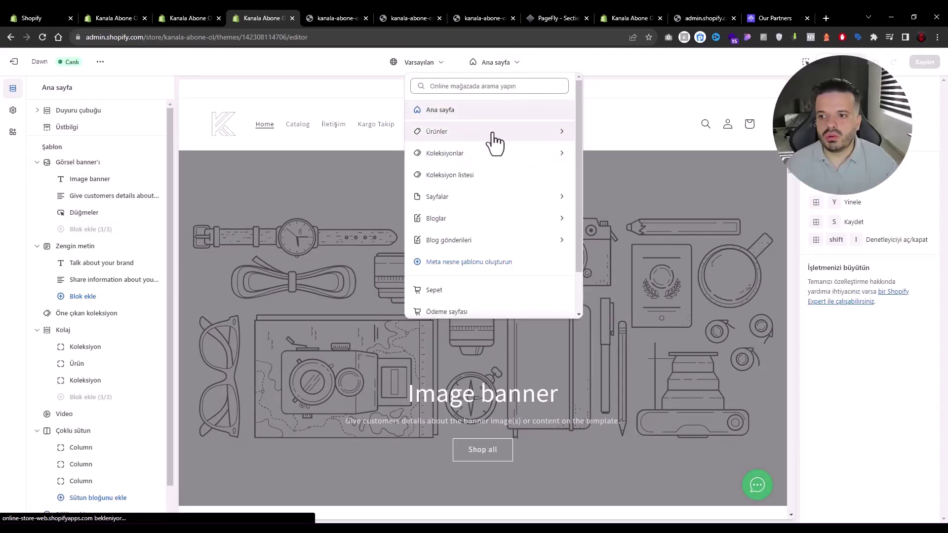
left_click(489, 133)
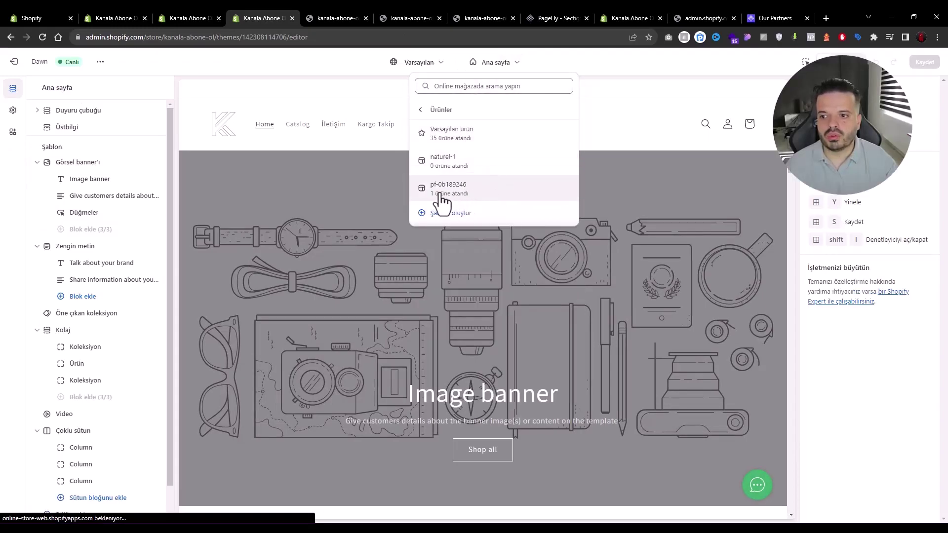
left_click(463, 192)
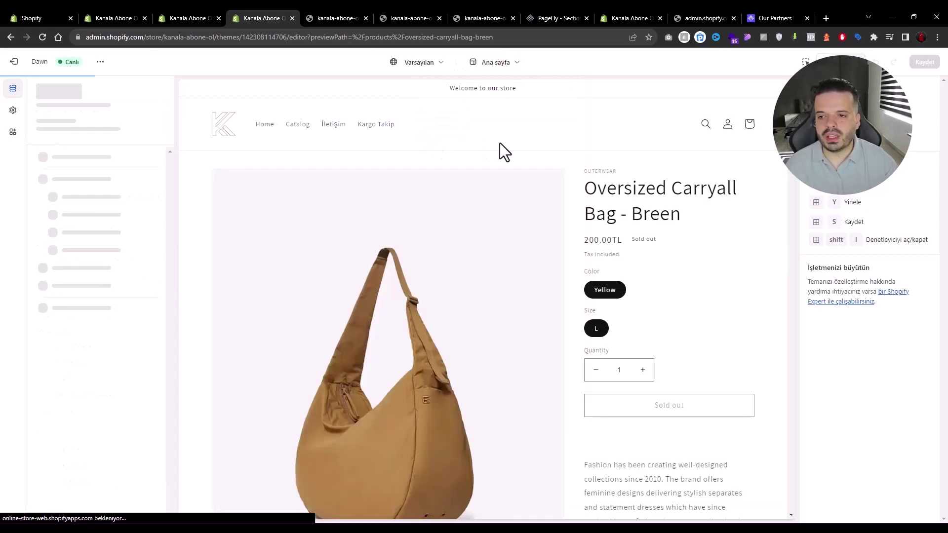
scroll(499, 176, "down", 10)
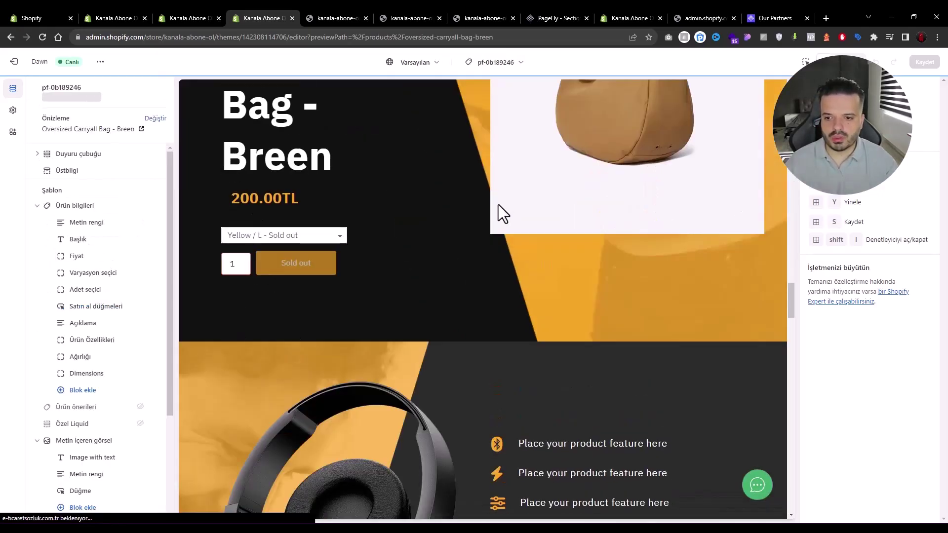
scroll(499, 212, "down", 15)
scroll(328, 273, "down", 10)
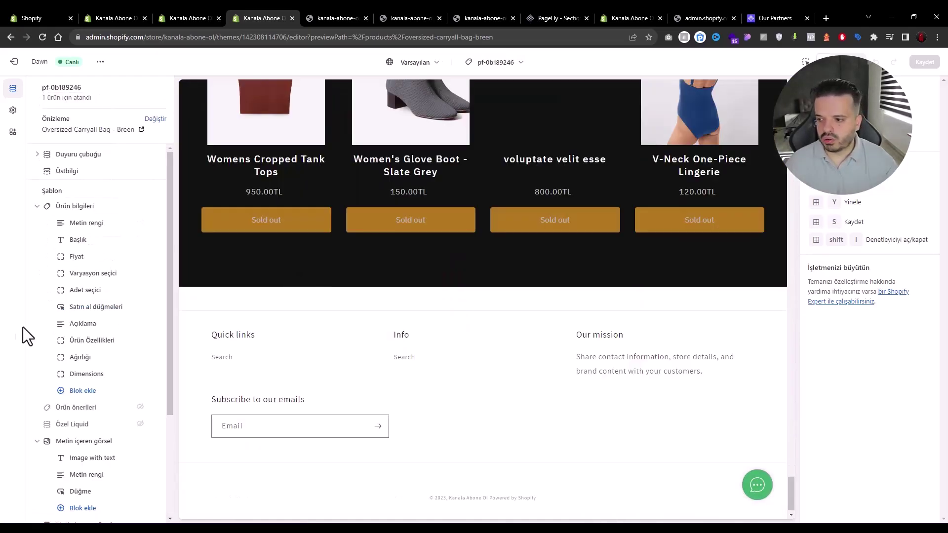
Collapse both "Metin içeren görsel" sections and the "Ürün bilgileri" section in the template's section list
left_click(38, 441)
scroll(122, 415, "down", 2)
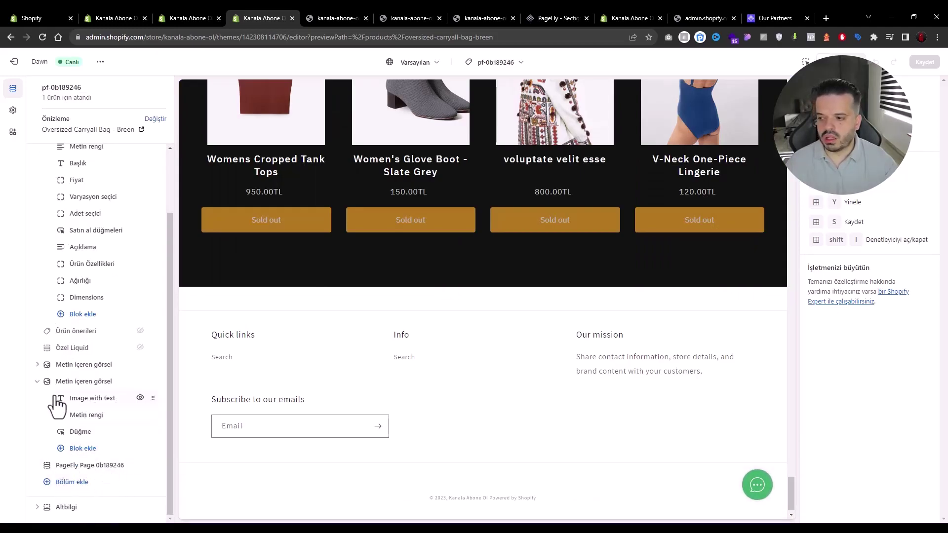
left_click(37, 383)
scroll(357, 323, "up", 20)
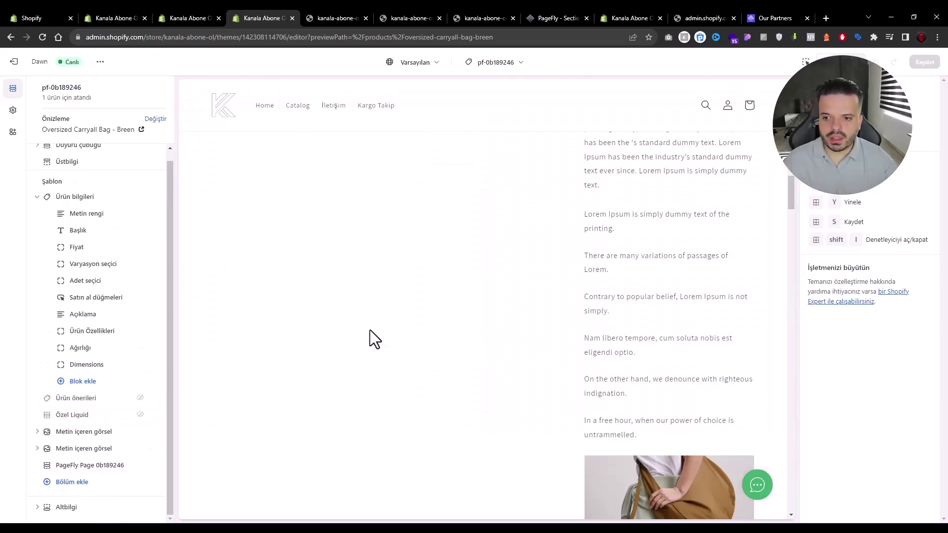
left_click(37, 197)
Hide the "Ürün bilgileri" section and both "Metin içeren görsel" sections, leaving only the PageFly page content in the template
left_click(140, 207)
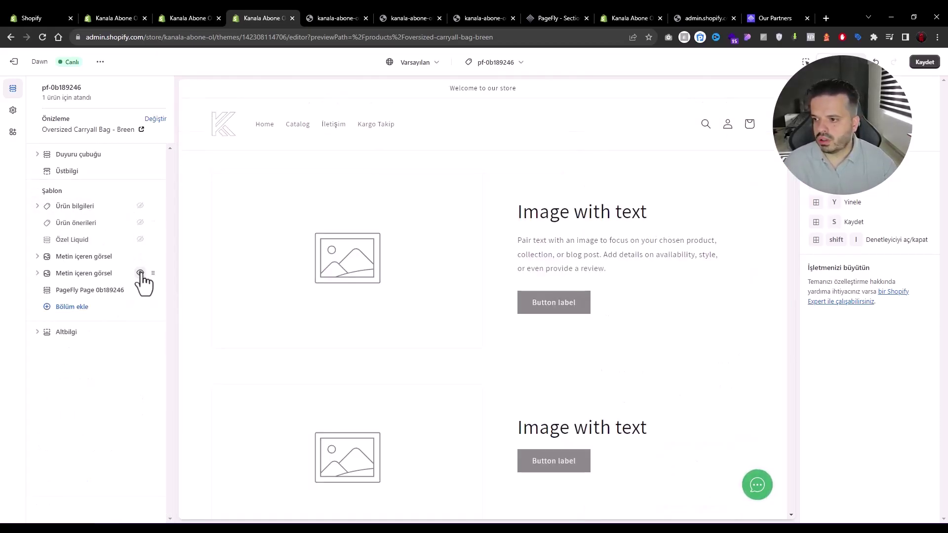
left_click(140, 273)
left_click(140, 256)
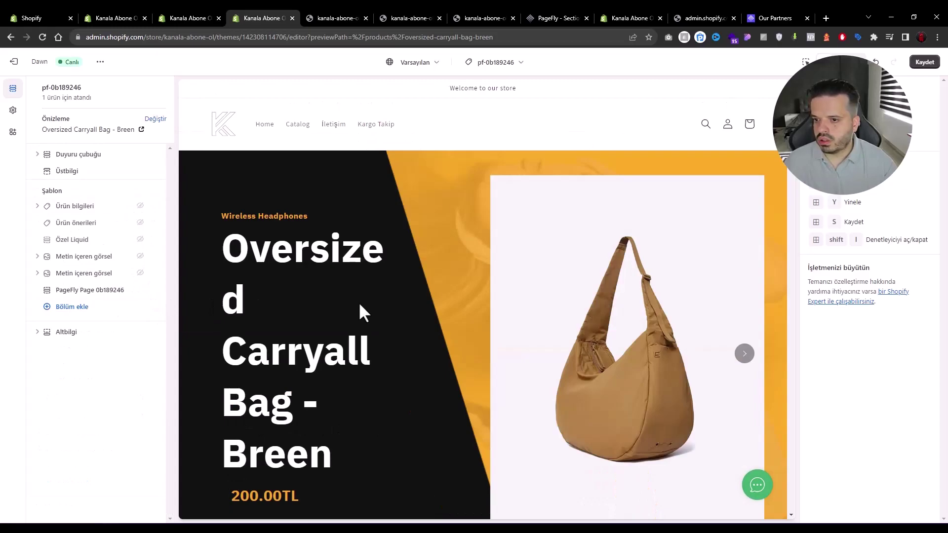
Save the template changes and review the storefront's home page down to the featured products
left_click(924, 62)
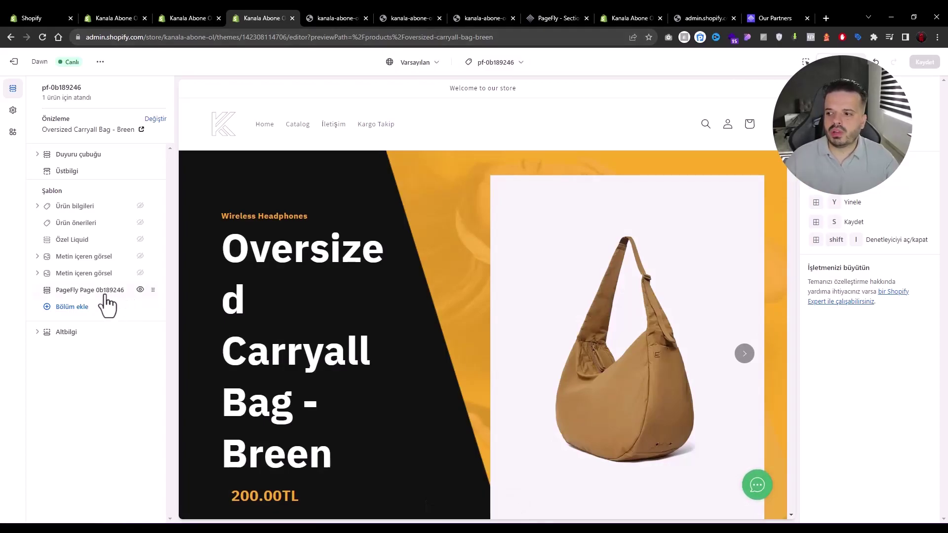
left_click(332, 18)
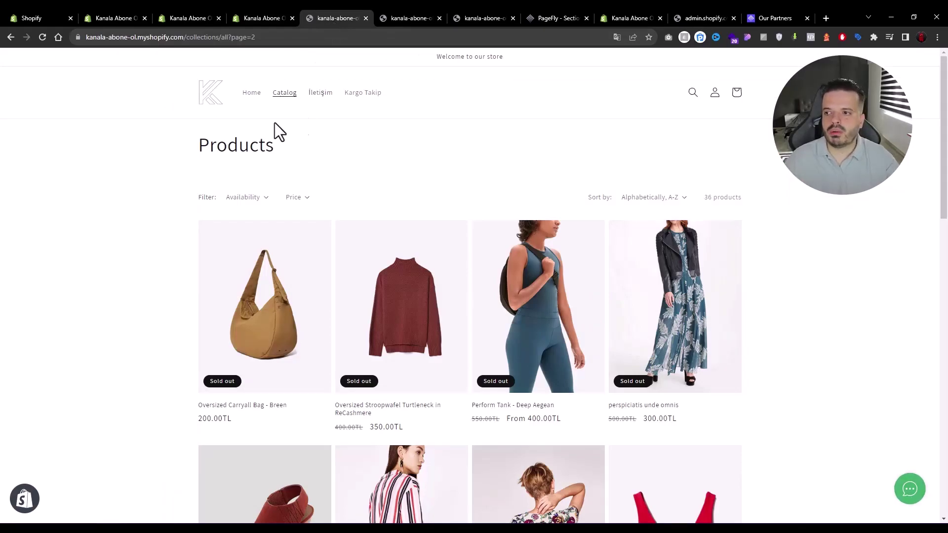
left_click(211, 93)
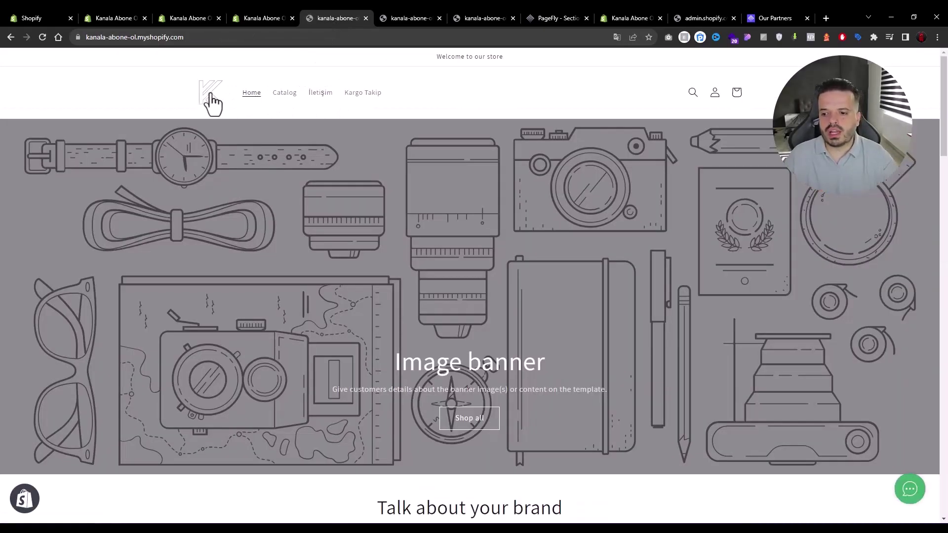
scroll(343, 135, "down", 10)
scroll(359, 89, "up", 3)
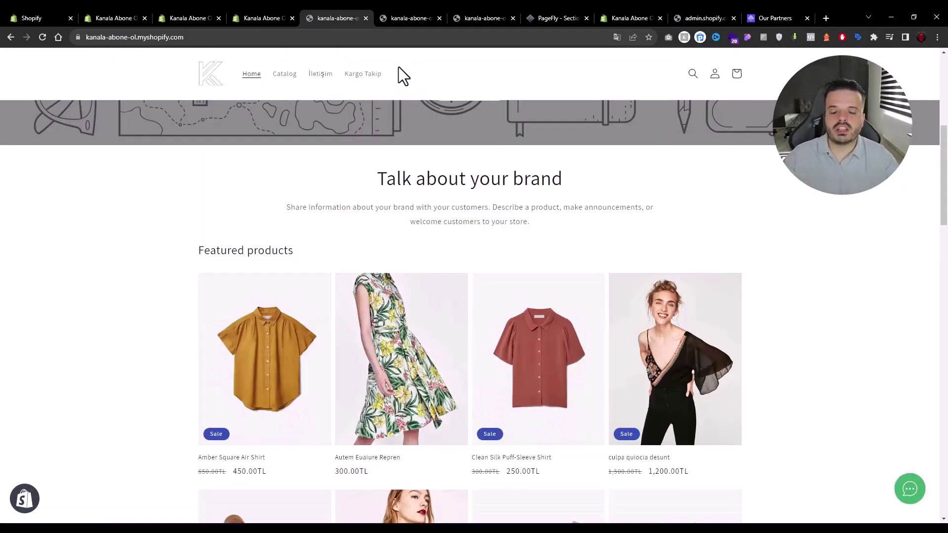
scroll(405, 135, "up", 7)
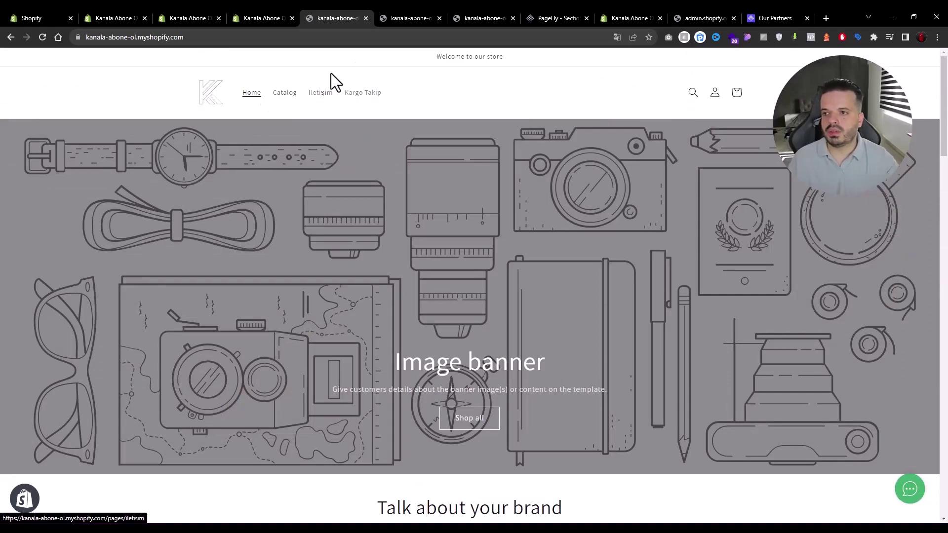
Open the storefront catalog and close the leftover product, PageFly section editor, theme and partner pages, discarding their unsaved changes
left_click(288, 93)
left_click(434, 17)
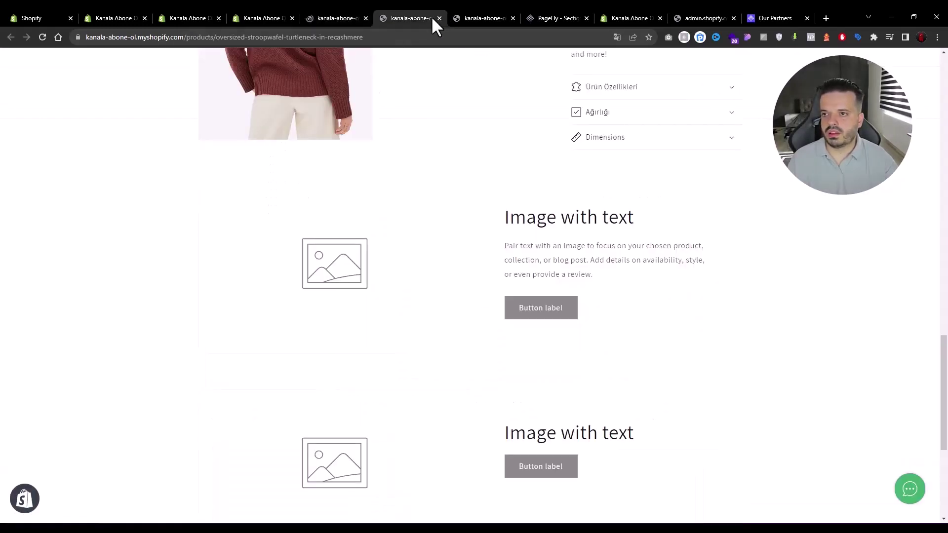
left_click(439, 17)
left_click(439, 18)
left_click(439, 18)
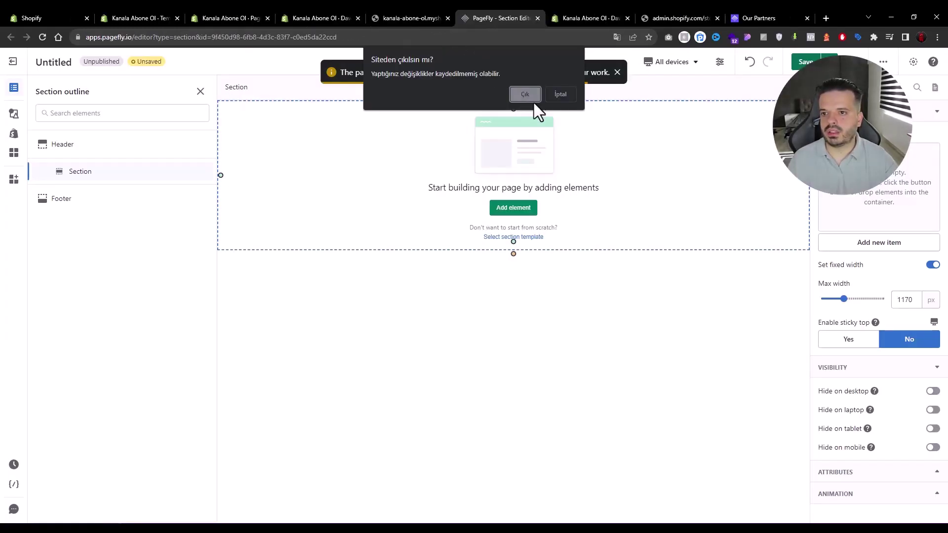
left_click(533, 98)
left_click(605, 18)
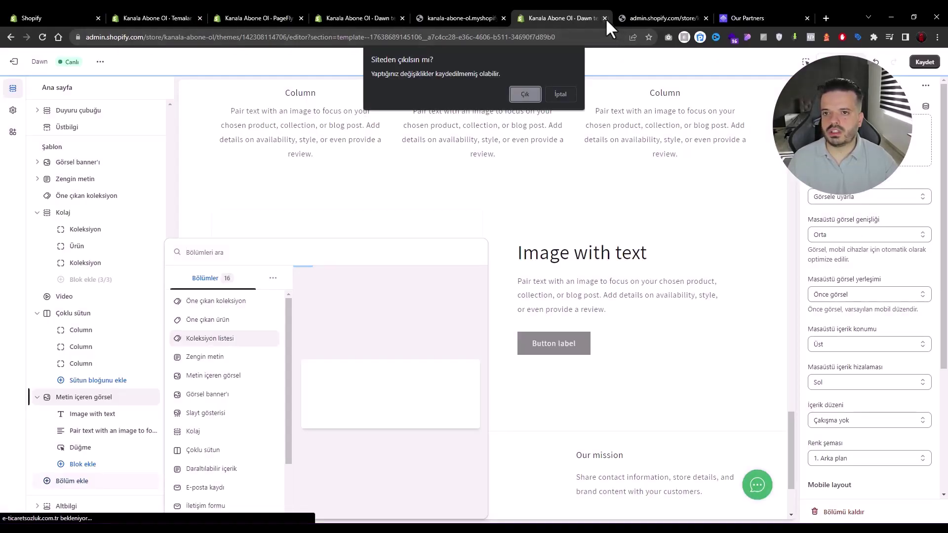
left_click(525, 95)
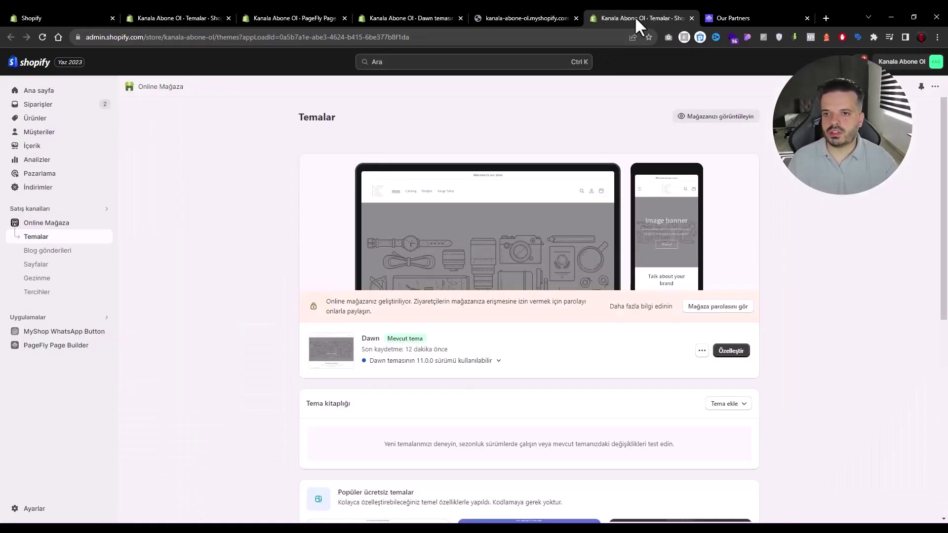
left_click(690, 17)
left_click(692, 18)
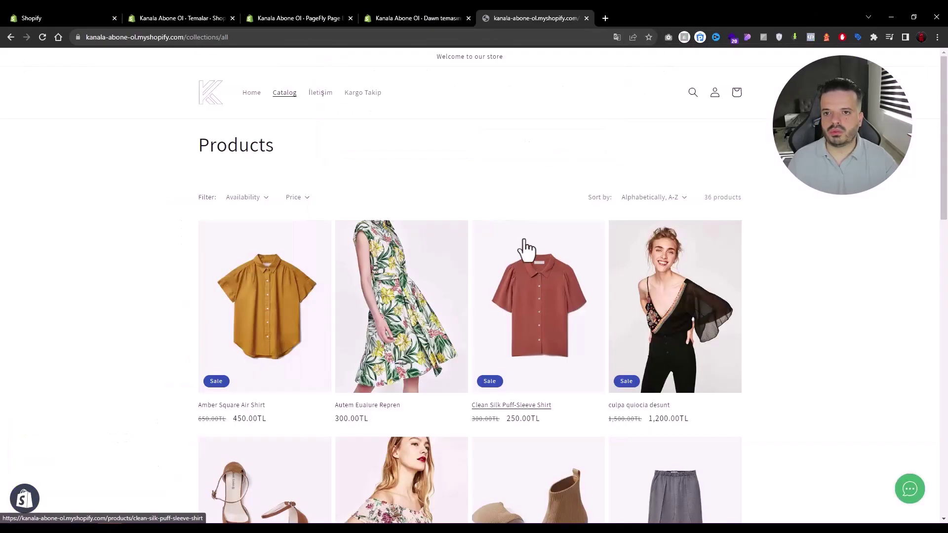
Go to page 2 of the catalog and open Oversized Carryall Bag - Breen and Oversized Stroopwafel Turtleneck in ReCashmere in separate tabs
scroll(525, 247, "down", 15)
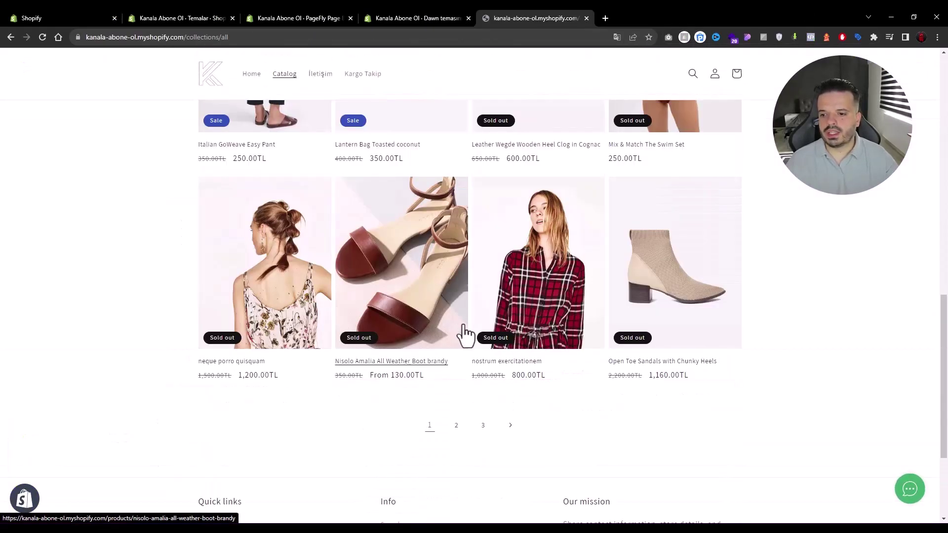
left_click(453, 428)
middle_click(242, 283)
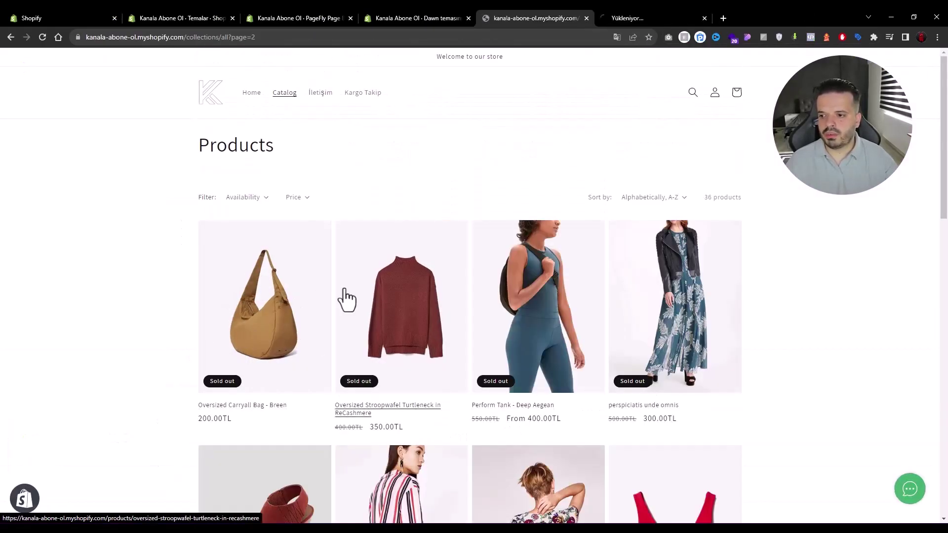
middle_click(418, 334)
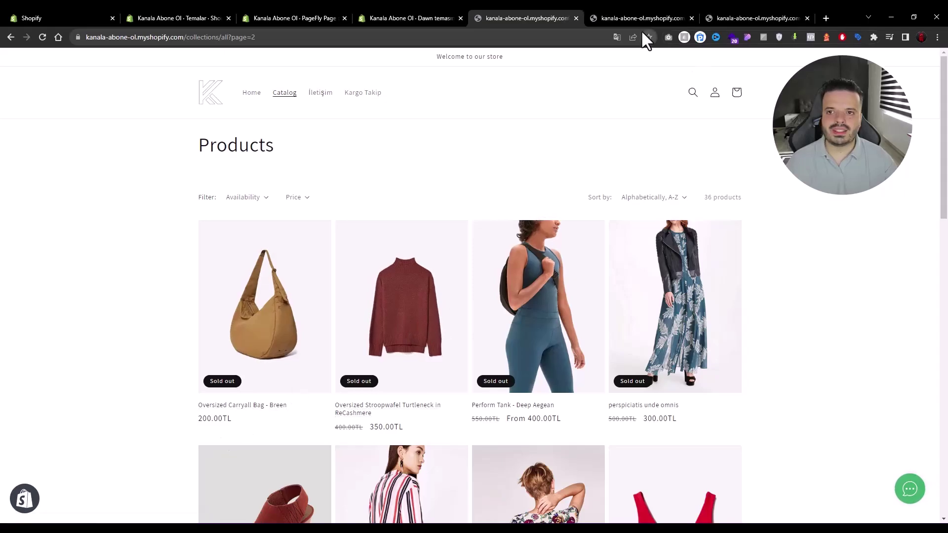
Compare the live page of the Oversized Carryall Bag - Breen with the Oversized Stroopwafel Turtleneck's default product page
left_click(640, 18)
scroll(656, 144, "down", 10)
scroll(659, 154, "down", 10)
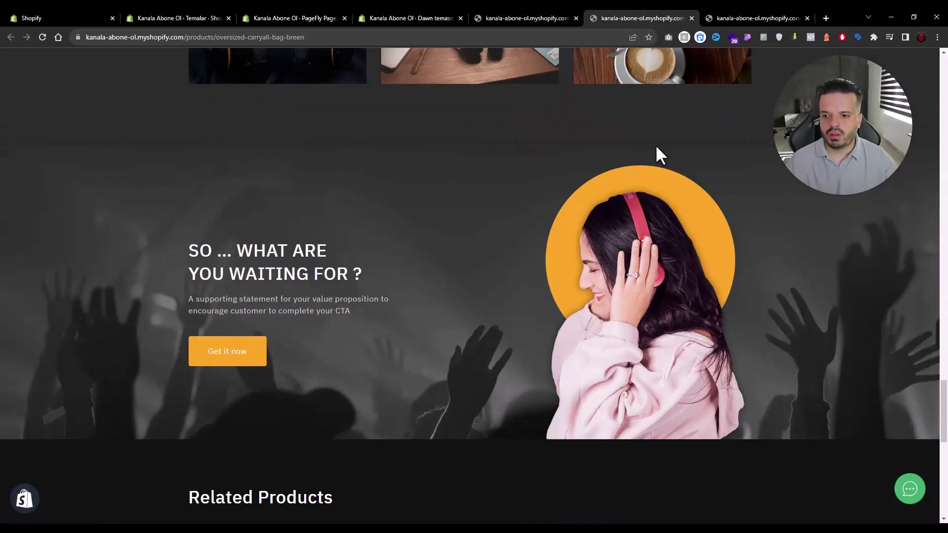
scroll(659, 148, "up", 20)
scroll(654, 123, "up", 5)
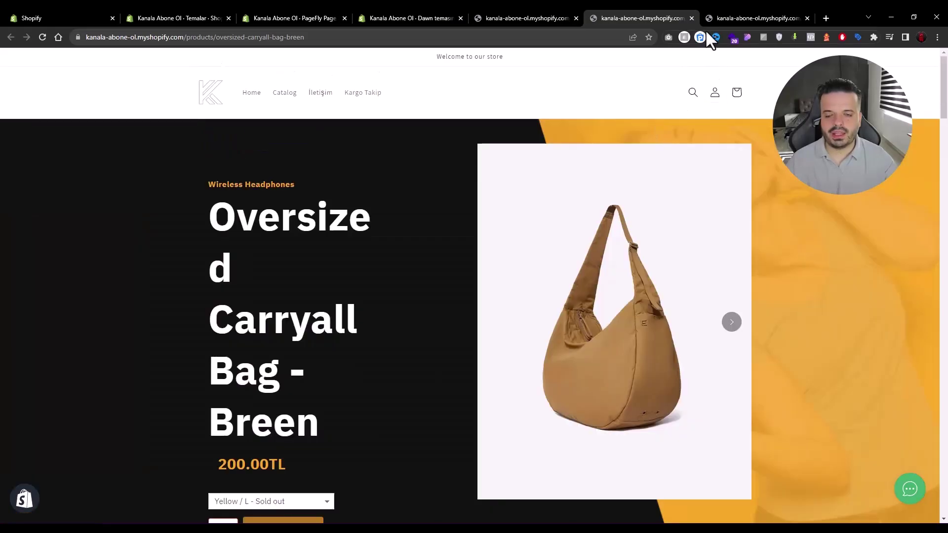
left_click(726, 18)
scroll(722, 185, "down", 15)
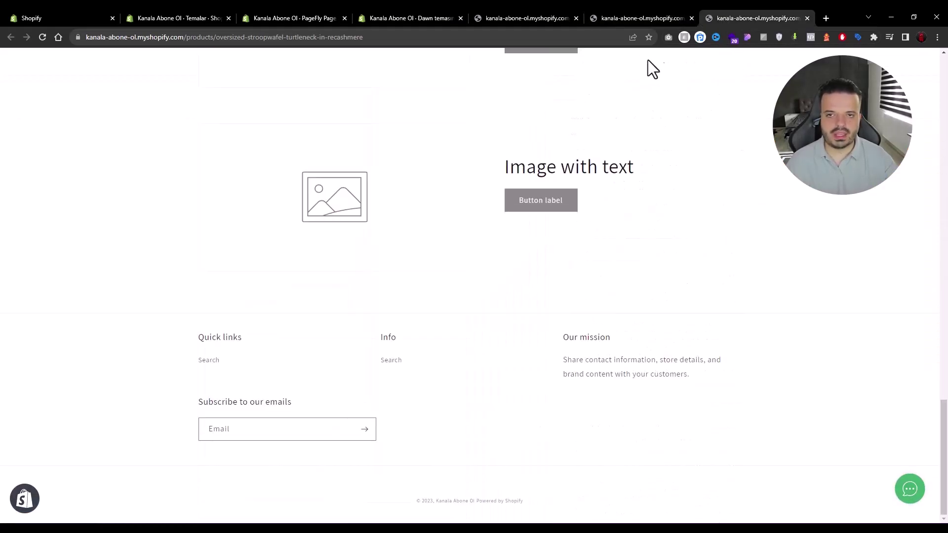
left_click(652, 16)
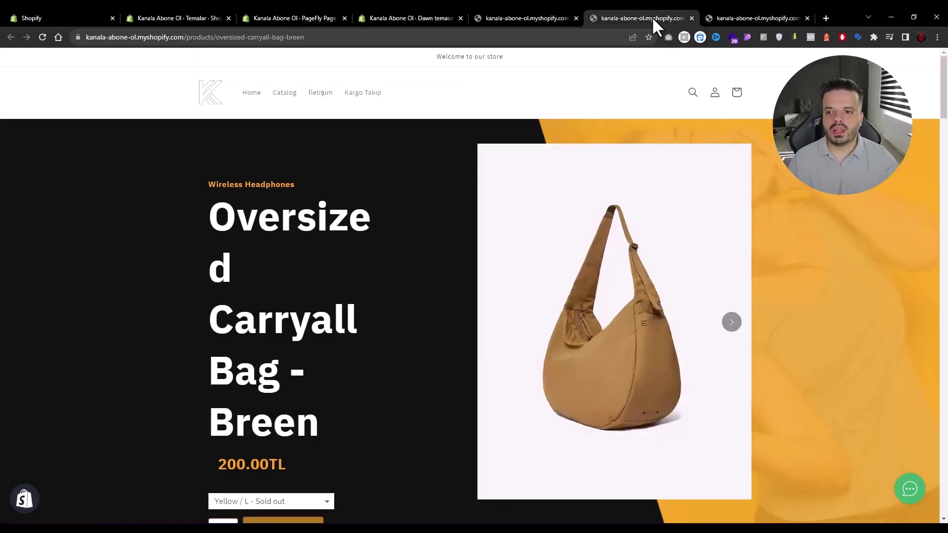
scroll(425, 232, "down", 3)
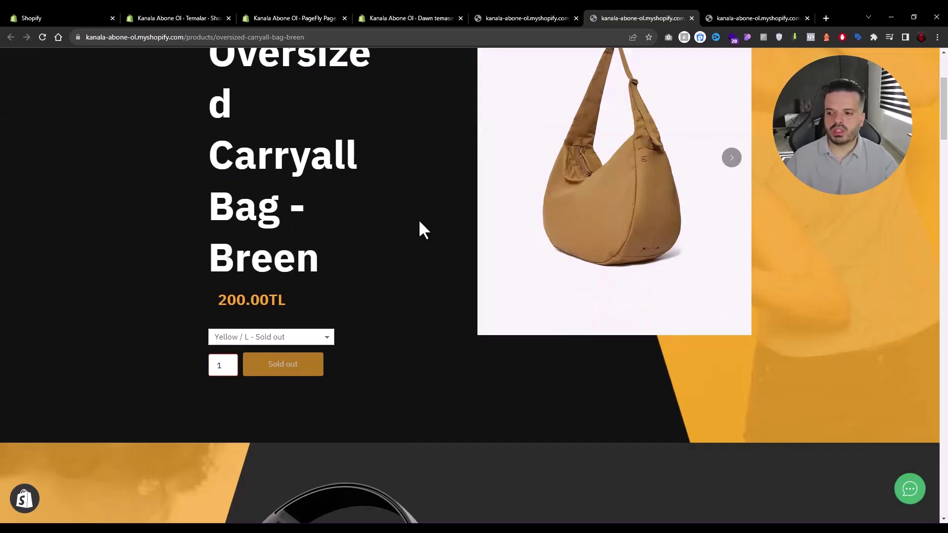
In the admin's Oversized Carryall Bag - Breen product, set the Yellow / L variant's price to 180,00, comparison price to 200,00 and stock to 100
left_click(523, 18)
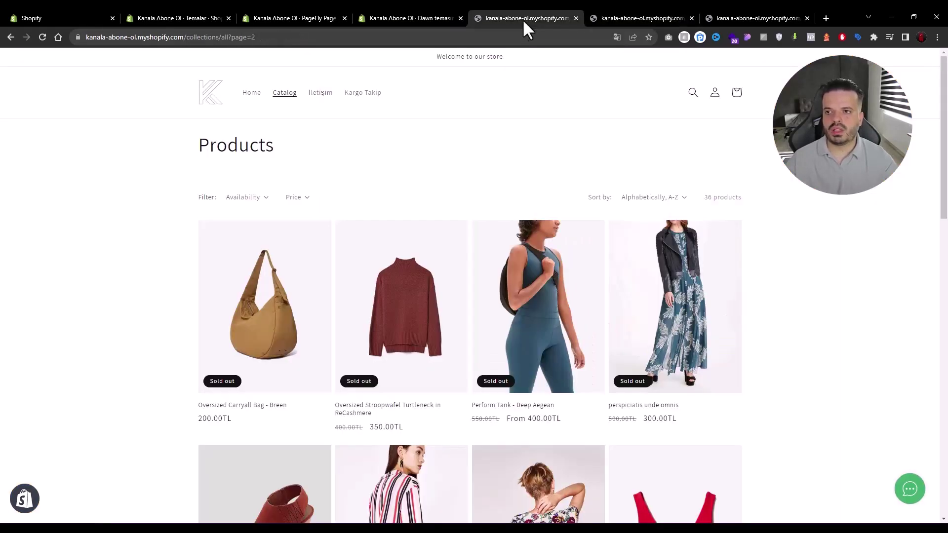
left_click(326, 18)
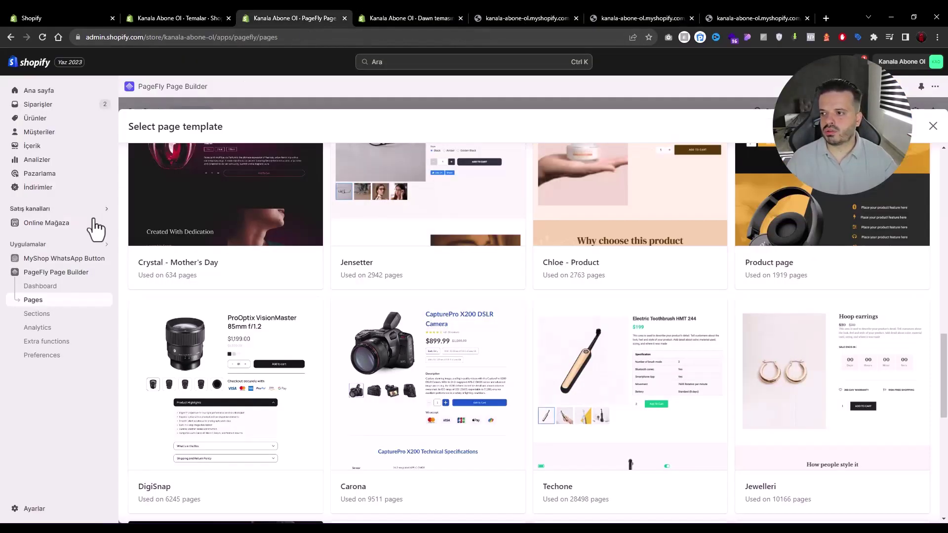
left_click(63, 123)
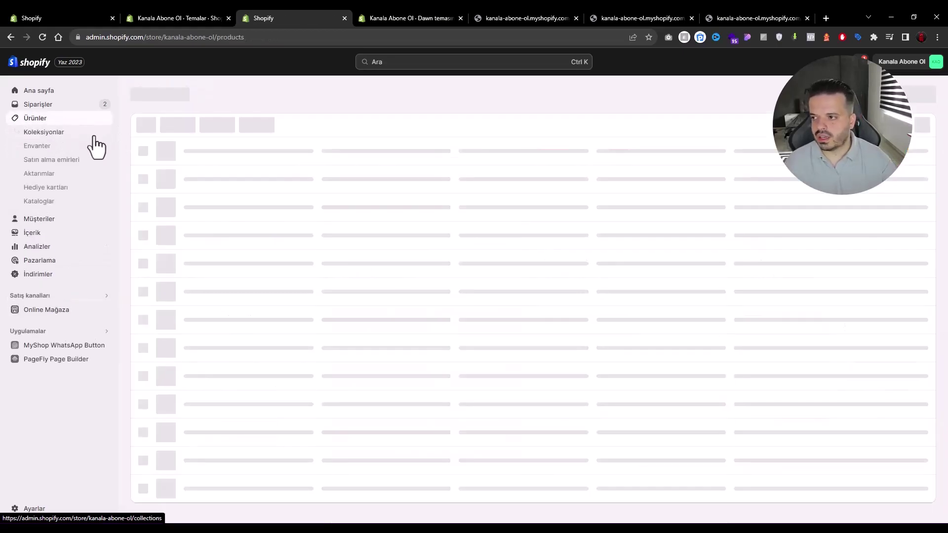
scroll(296, 349, "down", 10)
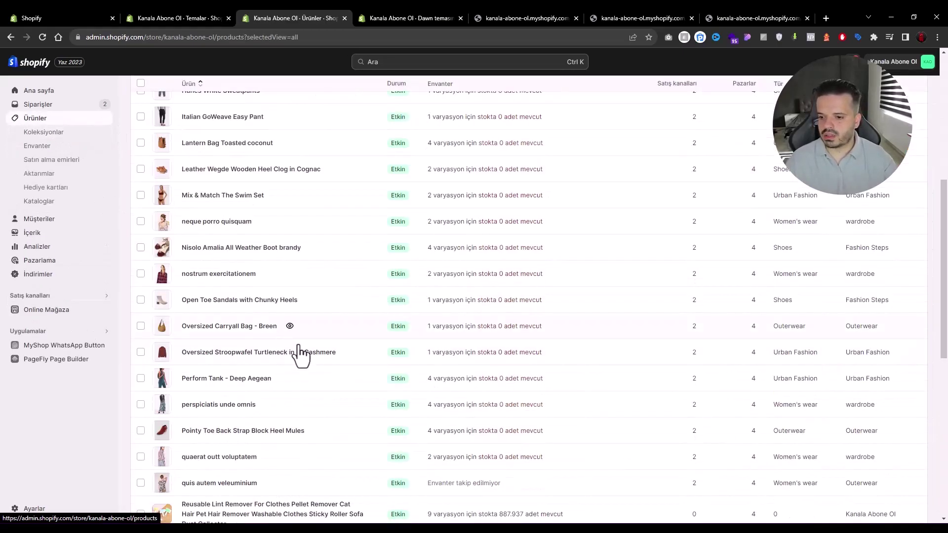
left_click(356, 334)
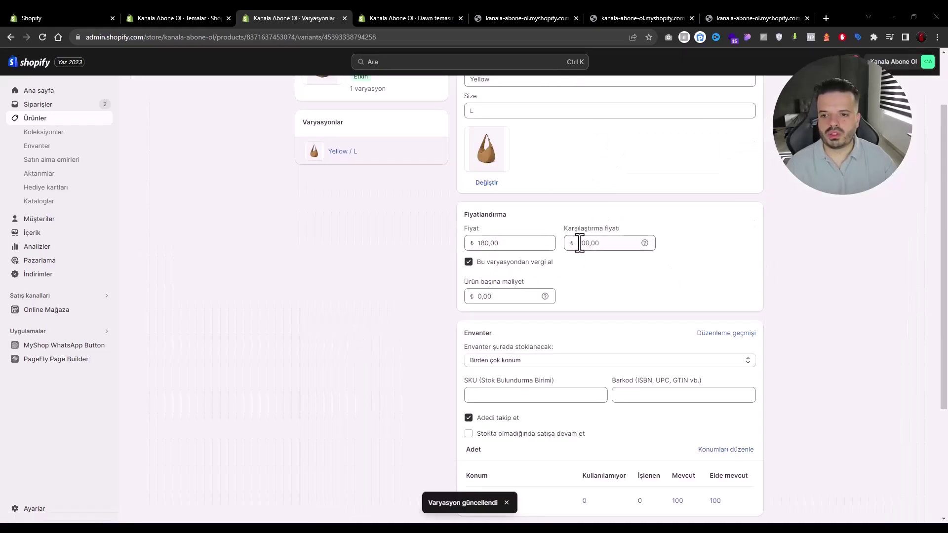
double_click(579, 243)
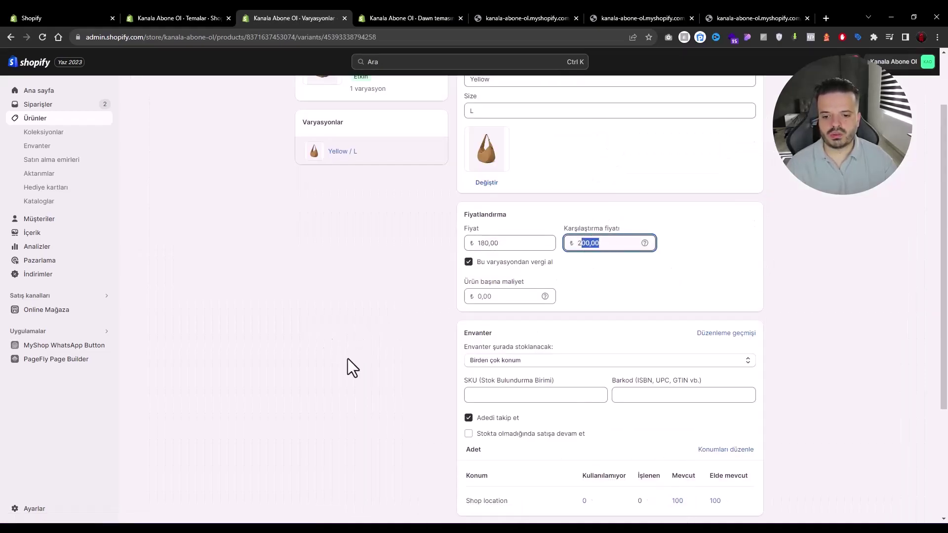
Return to the bag's live product page and add one Yellow / L variant to the cart
left_click(354, 17)
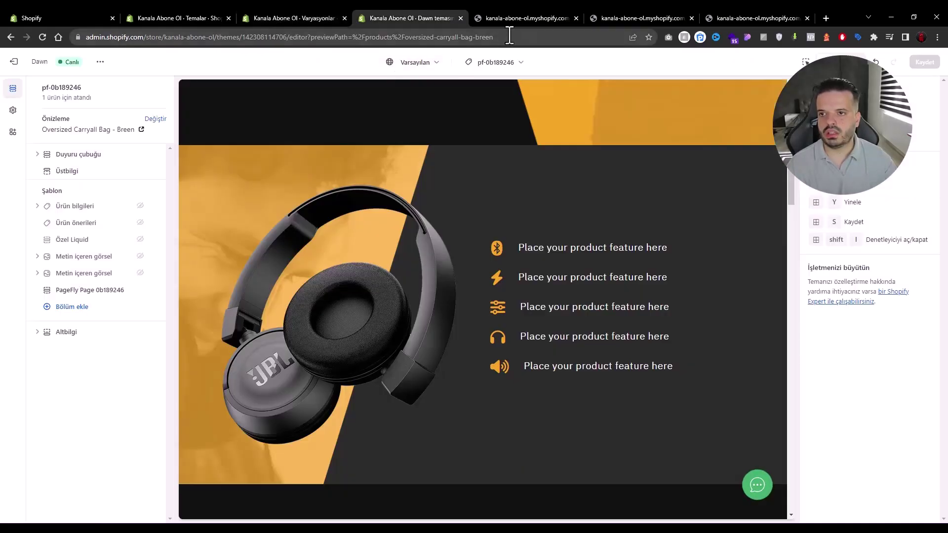
key("ctrl+Tab")
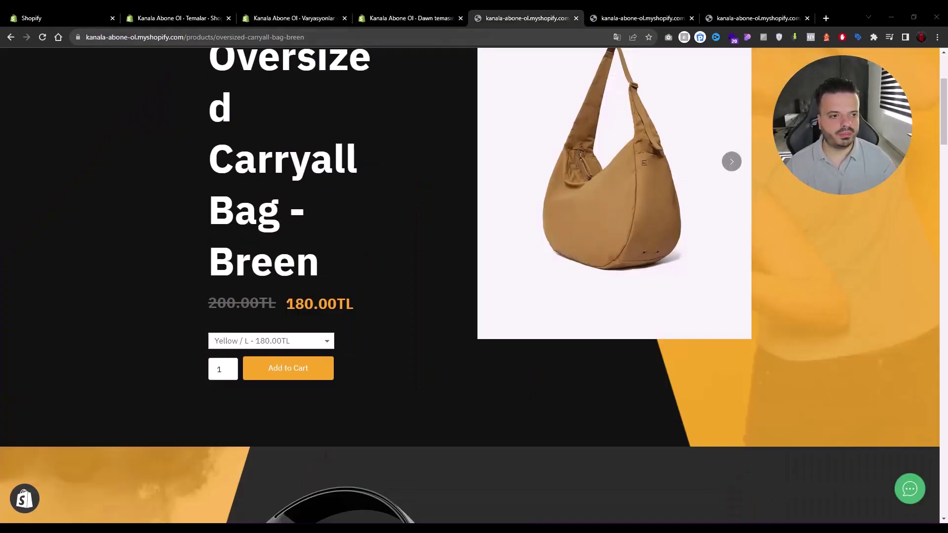
scroll(506, 254, "up", 3)
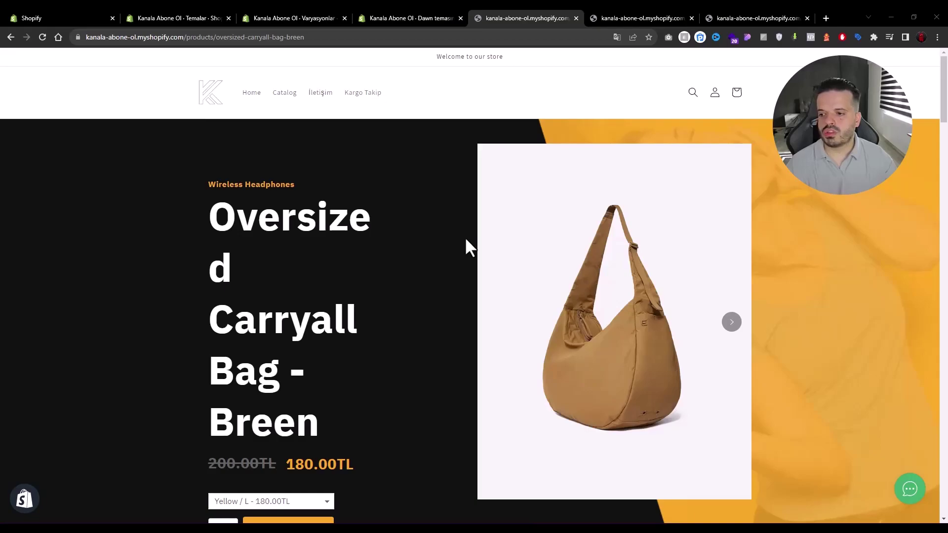
scroll(398, 283, "down", 3)
left_click(291, 337)
left_click(291, 350)
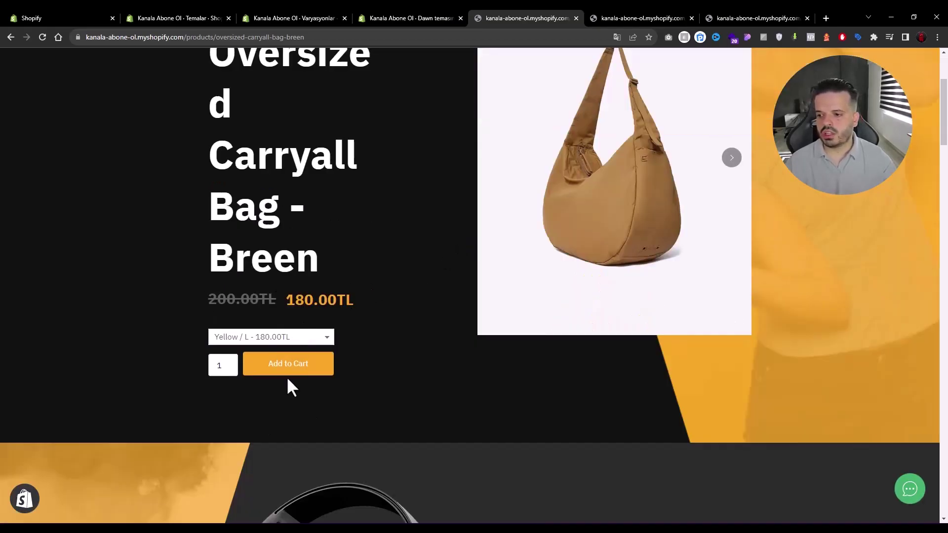
left_click(288, 374)
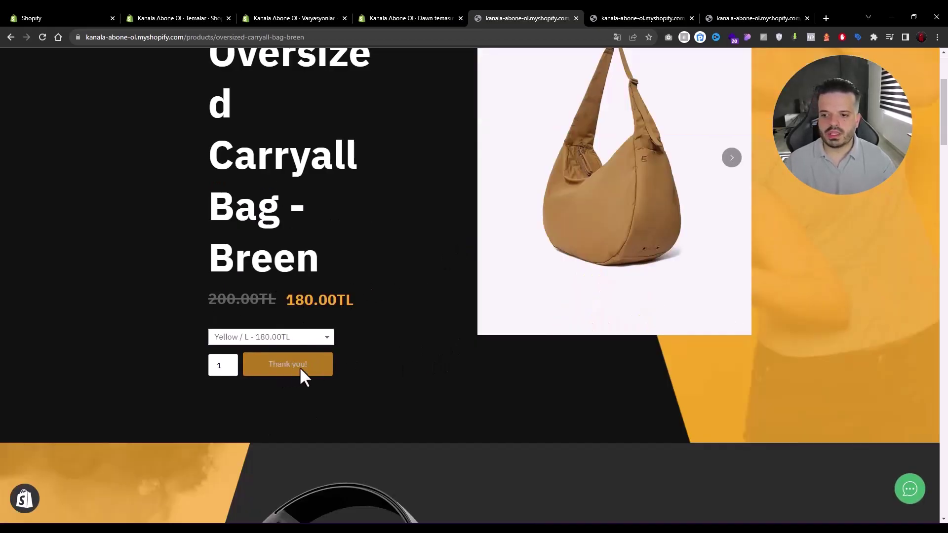
Open the storefront cart to check the added bag, and return to its product page
scroll(700, 170, "up", 3)
scroll(489, 346, "down", 3)
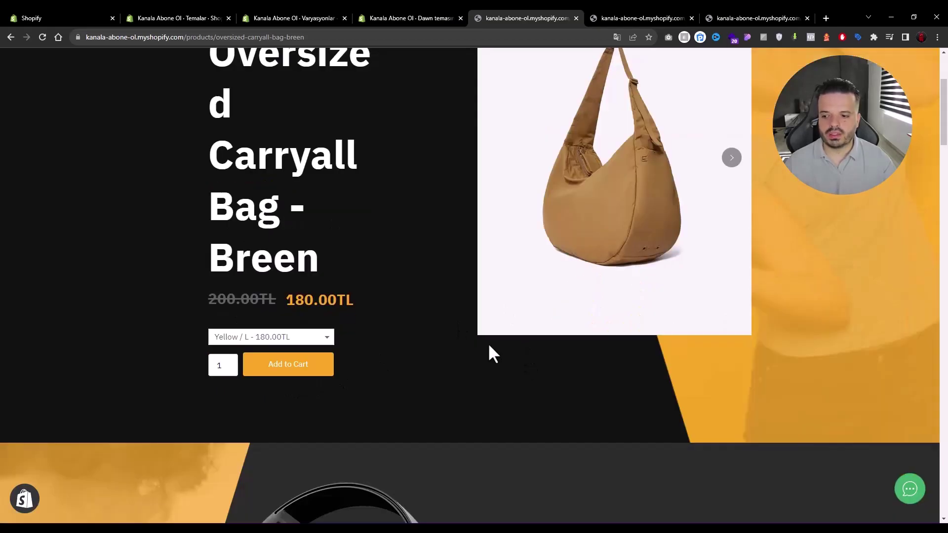
scroll(694, 214, "up", 3)
left_click(737, 93)
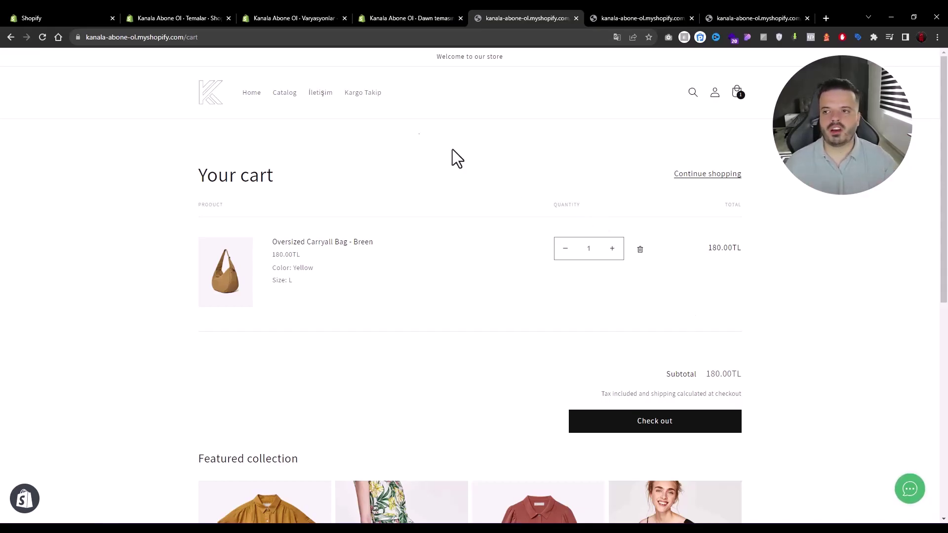
left_click(380, 19)
left_click(528, 17)
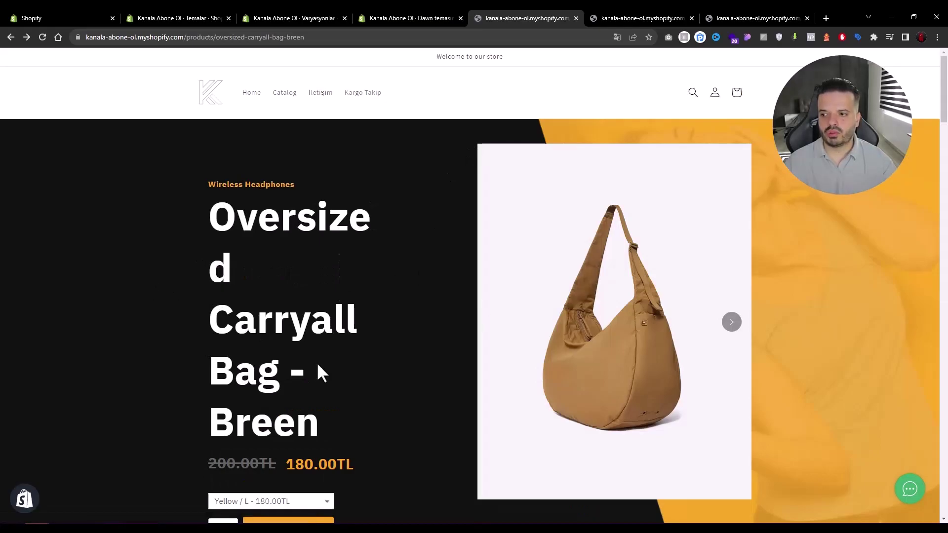
Return to the store admin's themes page and close the variant, theme editor and storefront tabs
left_click(387, 19)
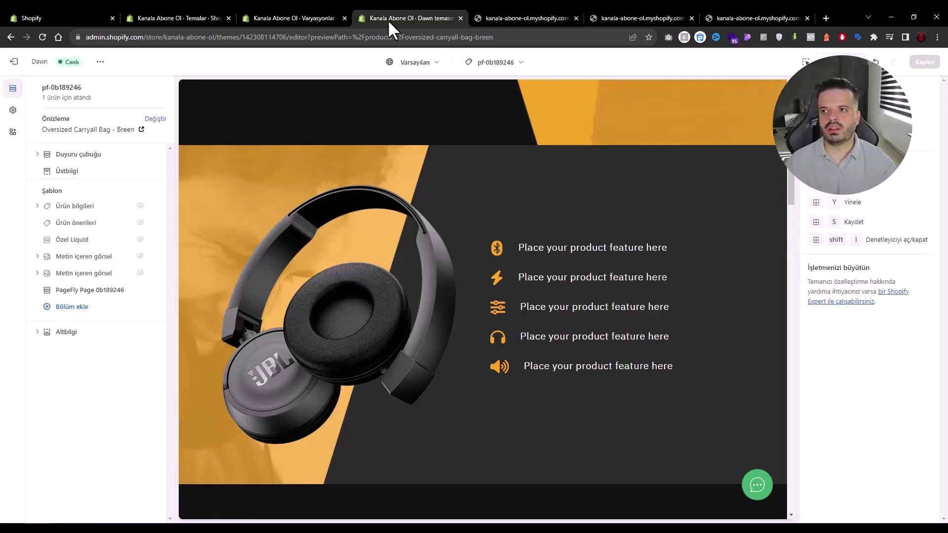
left_click(278, 19)
left_click(207, 19)
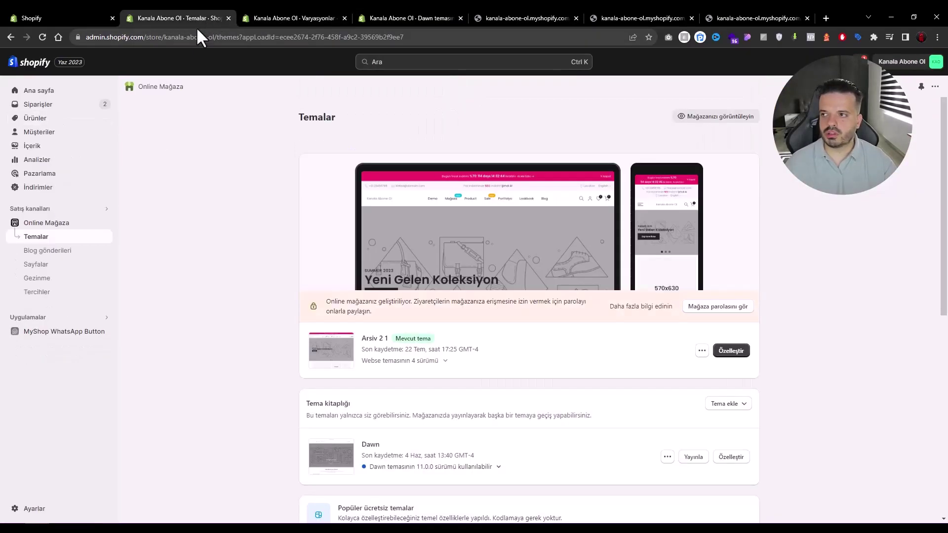
left_click(344, 18)
left_click(344, 19)
left_click(344, 18)
left_click(344, 18)
left_click(344, 18)
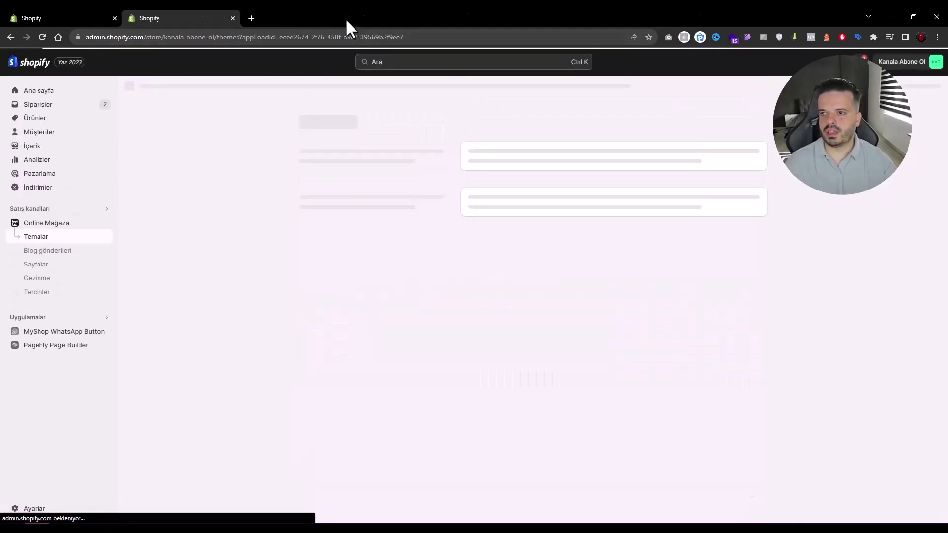
Open PageFly's list of pages and open the 1-kulaklik product page in the page editor
left_click(61, 344)
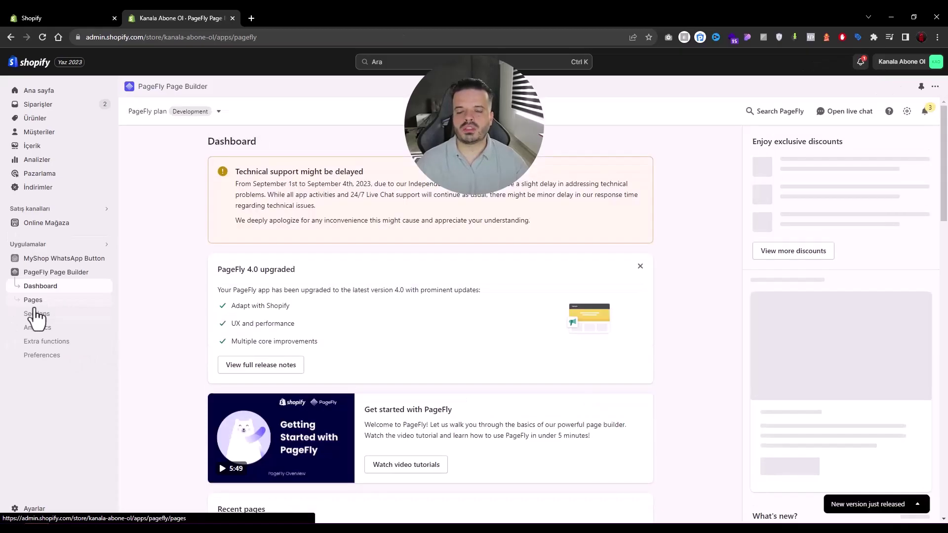
left_click(47, 301)
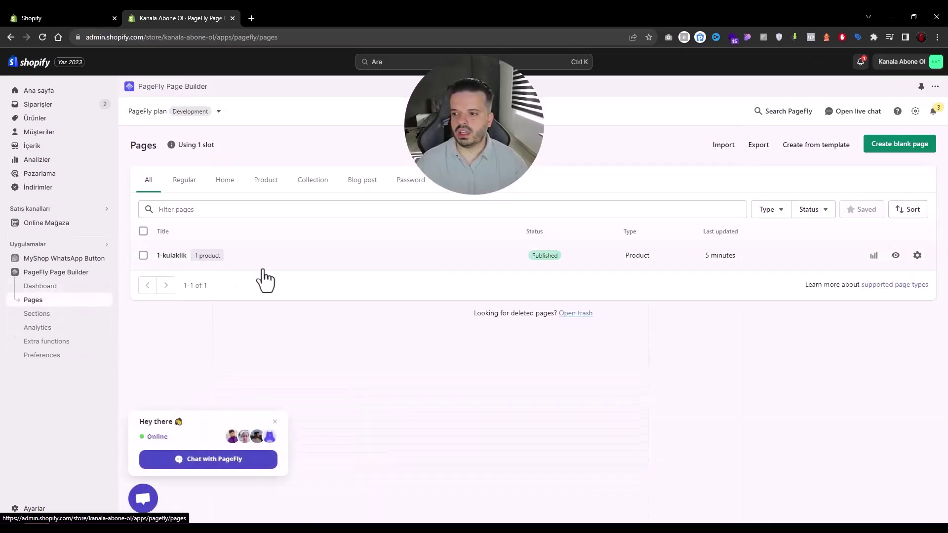
left_click(330, 255)
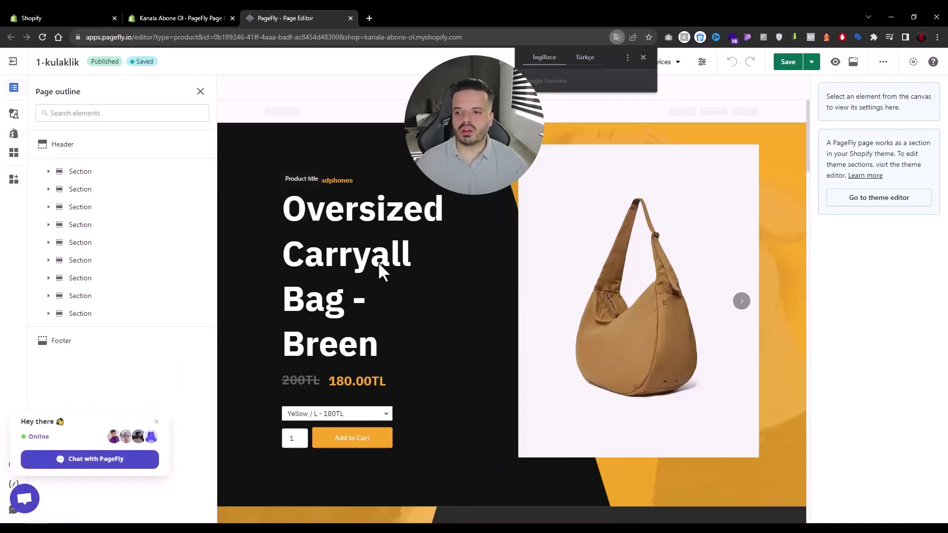
Set the HTML tag of the product title "Oversized Carryall Bag - Breen" to H4 and save the page
left_click(370, 258)
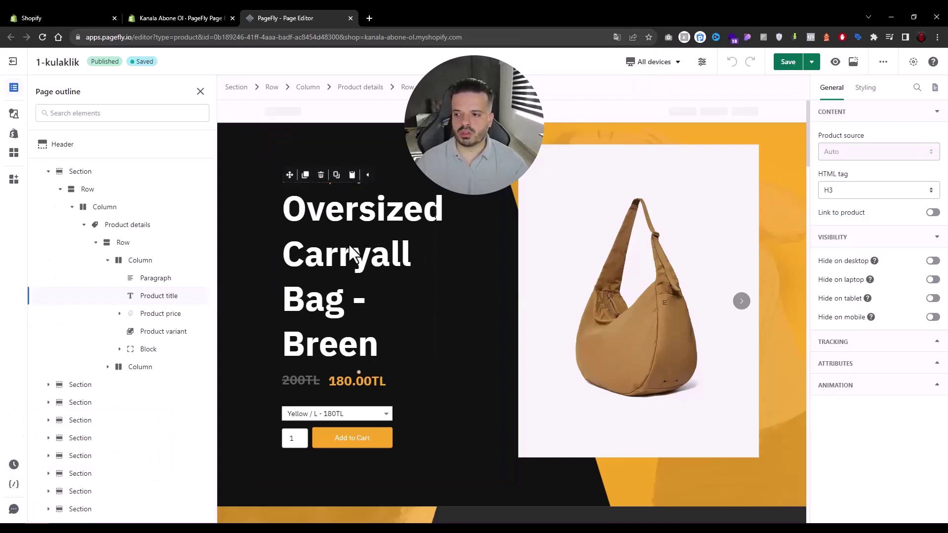
left_click(849, 192)
left_click(863, 195)
left_click(863, 195)
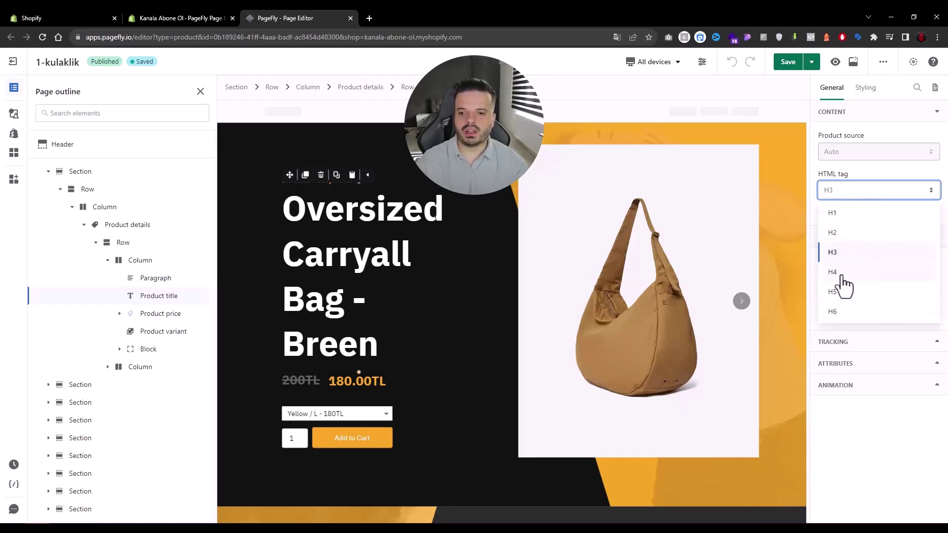
left_click(840, 273)
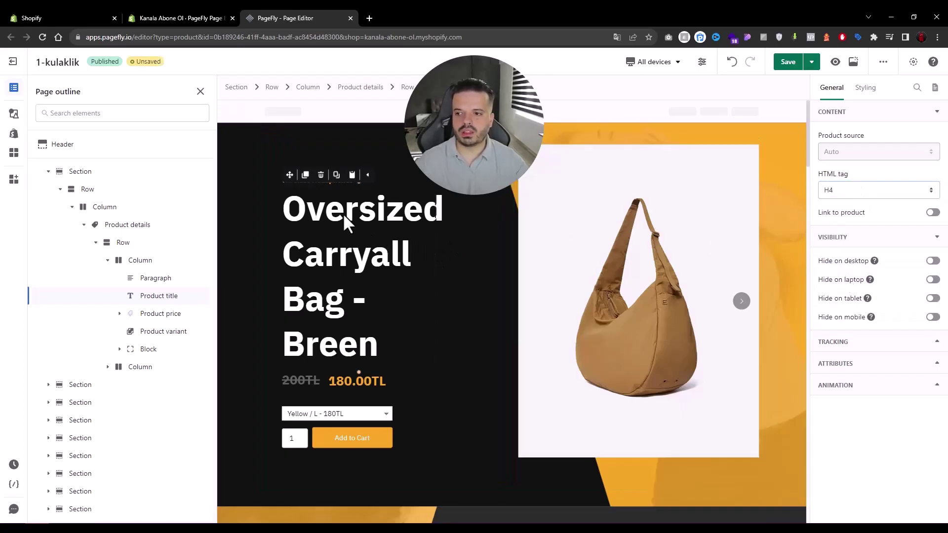
key("ctrl+s")
In the product title's styling, reduce the font size to 68 px
left_click(864, 89)
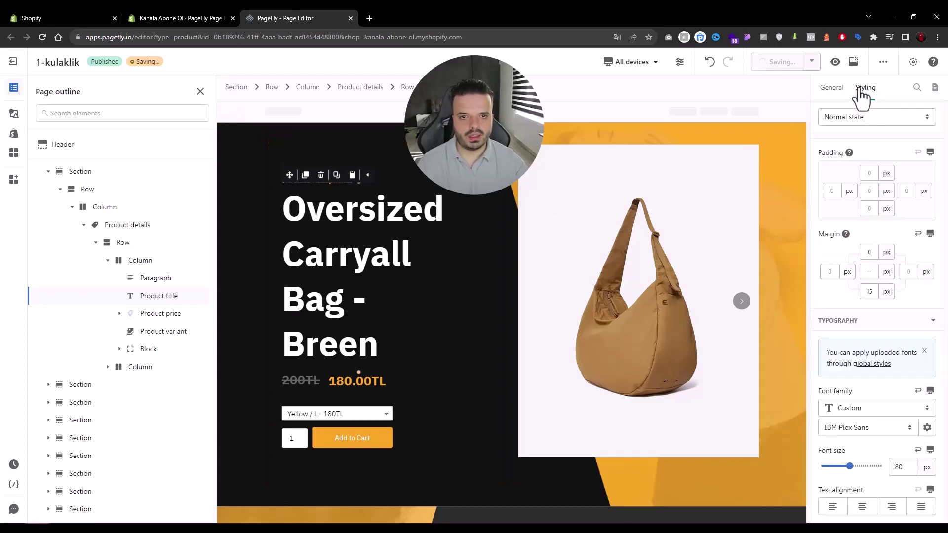
scroll(903, 412, "down", 3)
left_click_drag(850, 302, 845, 302)
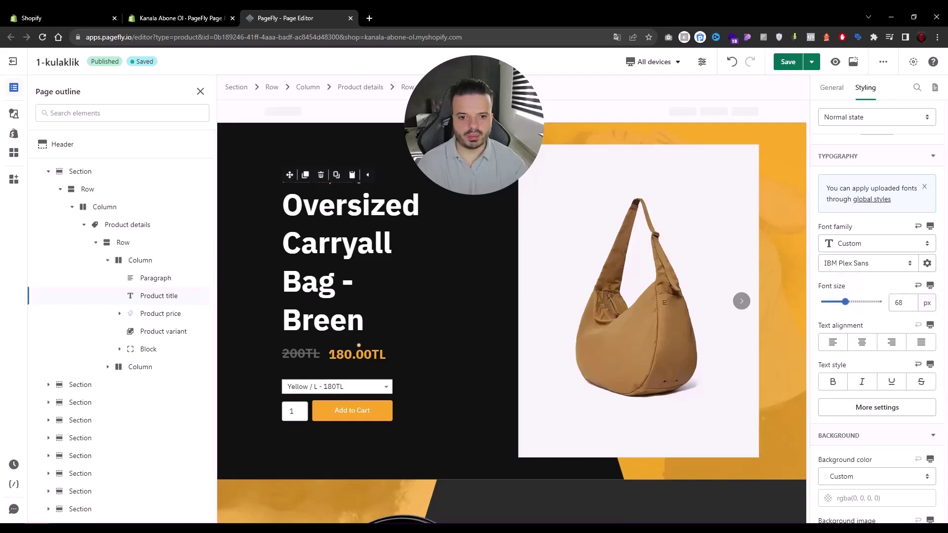
Save and publish the 1-kulaklik page, turning off the reminders for both actions
left_click(787, 63)
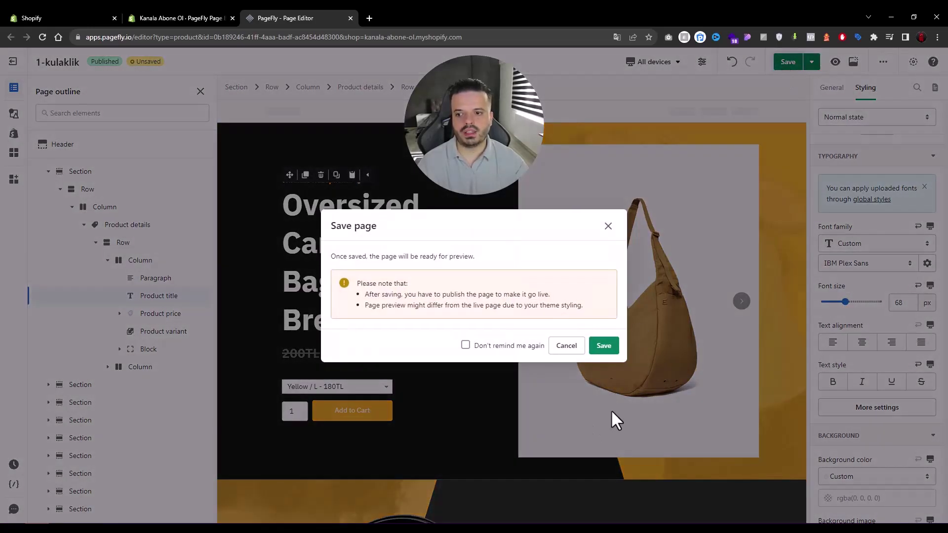
left_click(506, 346)
left_click(603, 345)
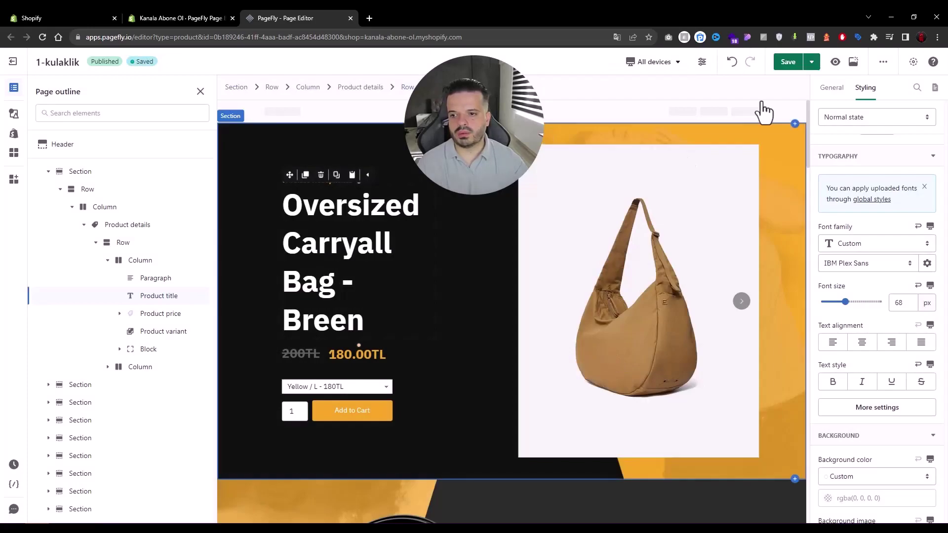
left_click(784, 62)
left_click(521, 335)
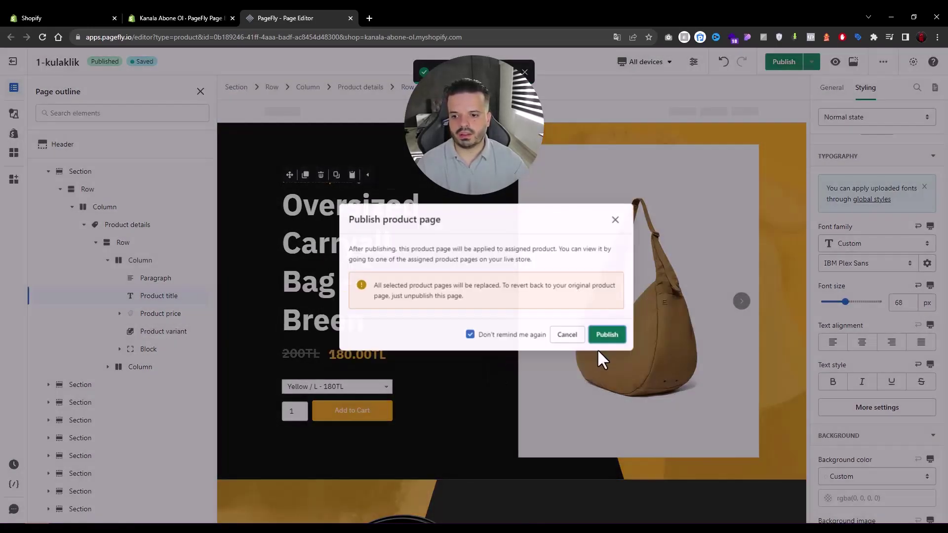
left_click(605, 336)
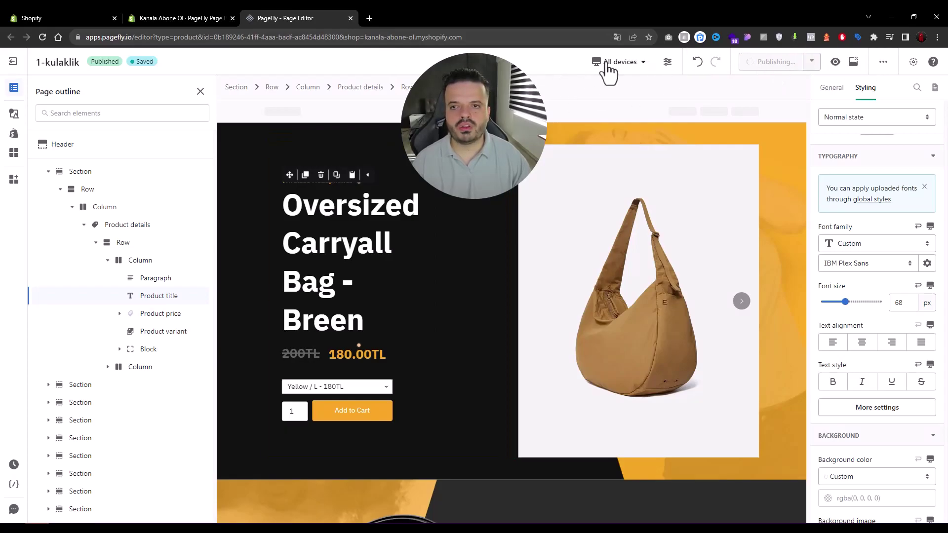
Open the live storefront from the store admin and go to the Oversized Carryall Bag - Breen product through the catalog's second page
left_click(170, 8)
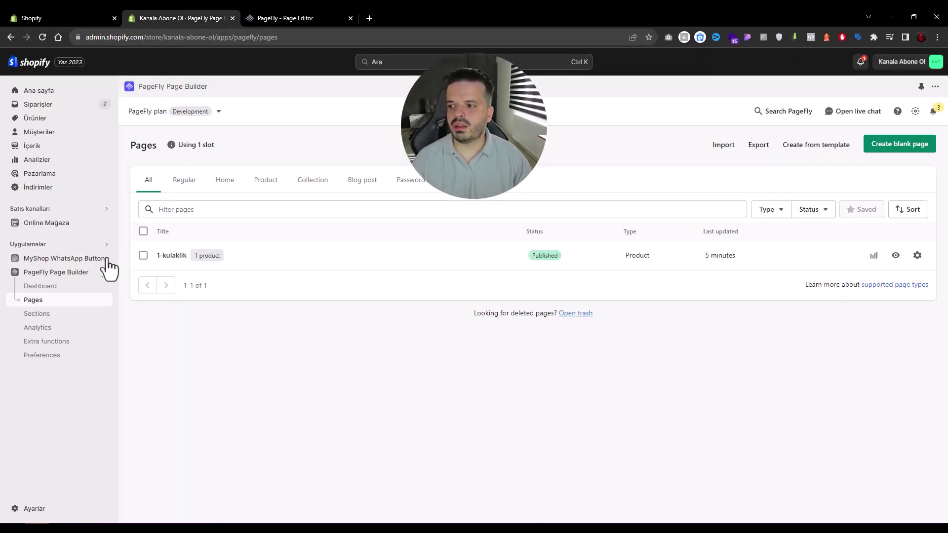
left_click(107, 222)
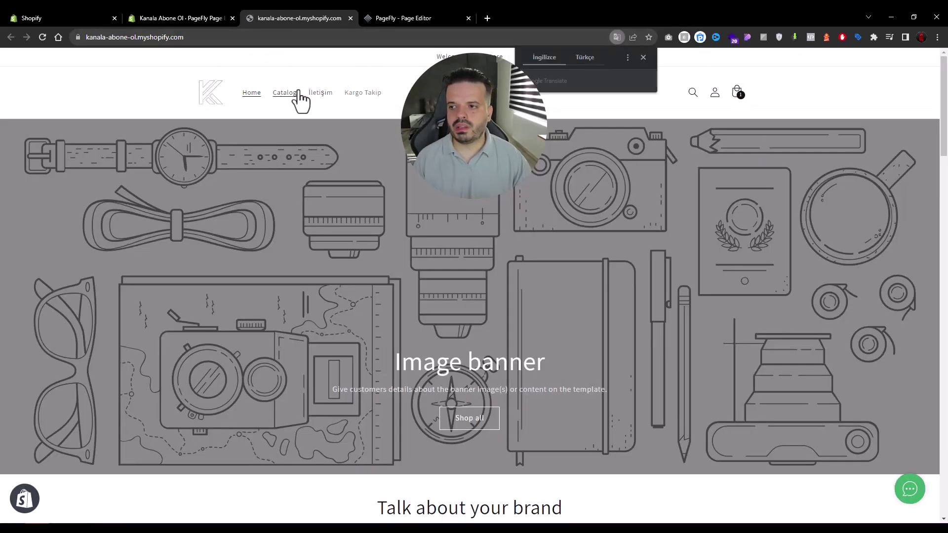
left_click(291, 93)
scroll(346, 207, "down", 12)
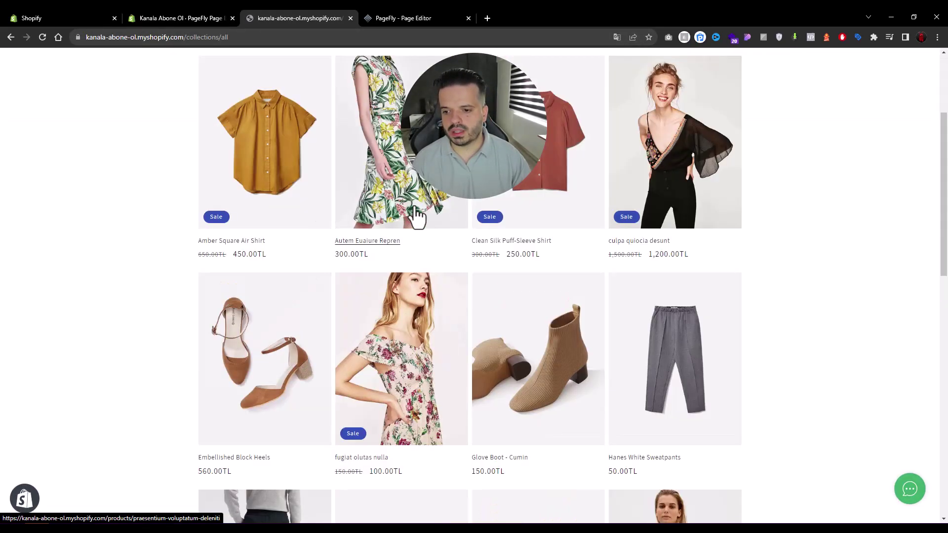
left_click(453, 264)
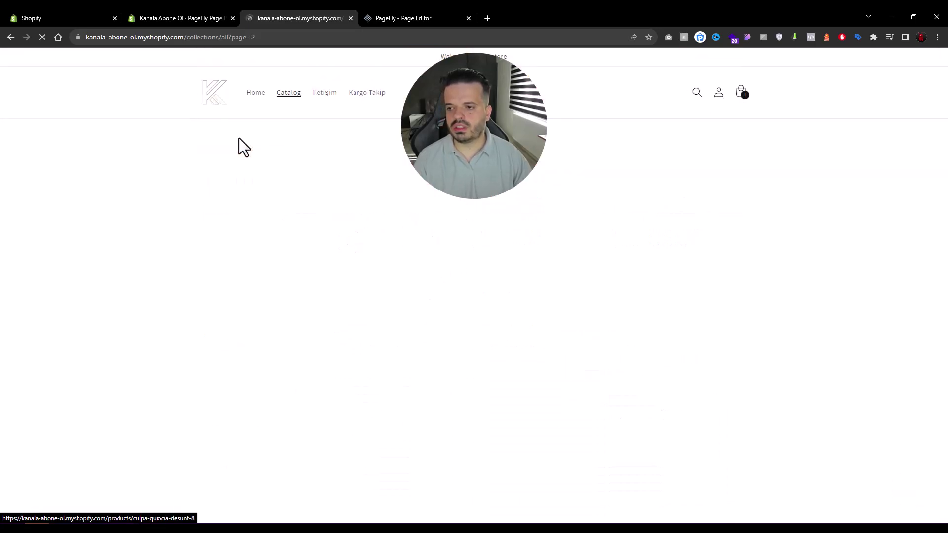
left_click(269, 296)
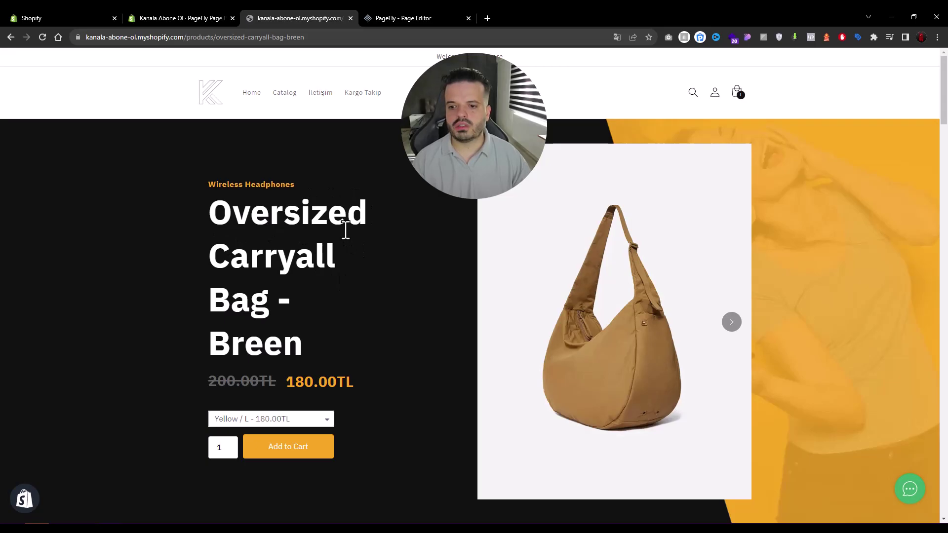
Examine the live bag page: browse the product images, check the variant choices and look through the sections down to Tech specs
left_click(727, 321)
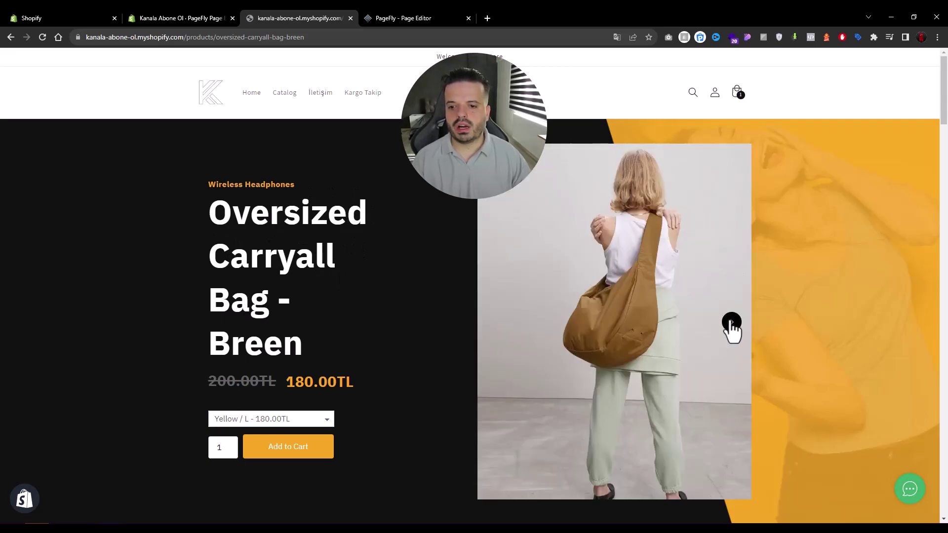
left_click(729, 323)
left_click(311, 423)
left_click(296, 434)
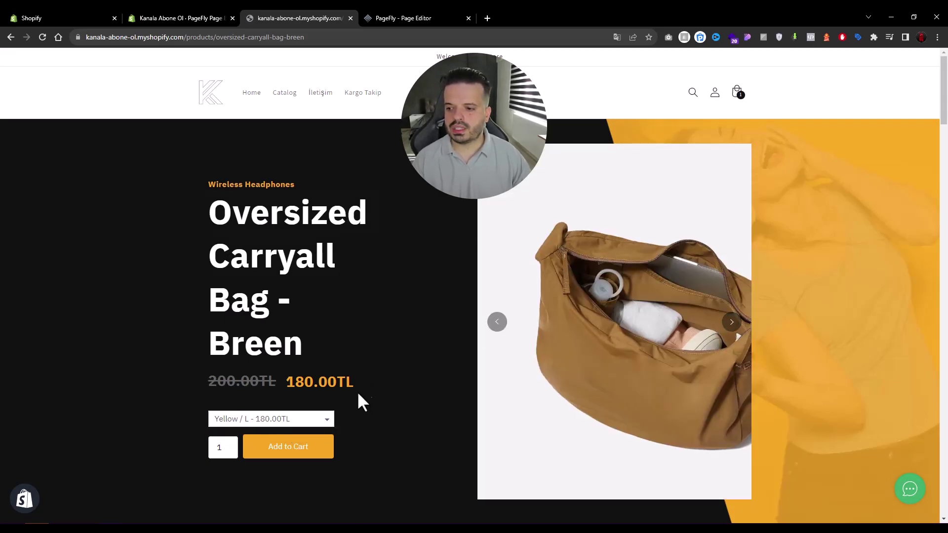
scroll(375, 370, "down", 10)
scroll(454, 252, "down", 14)
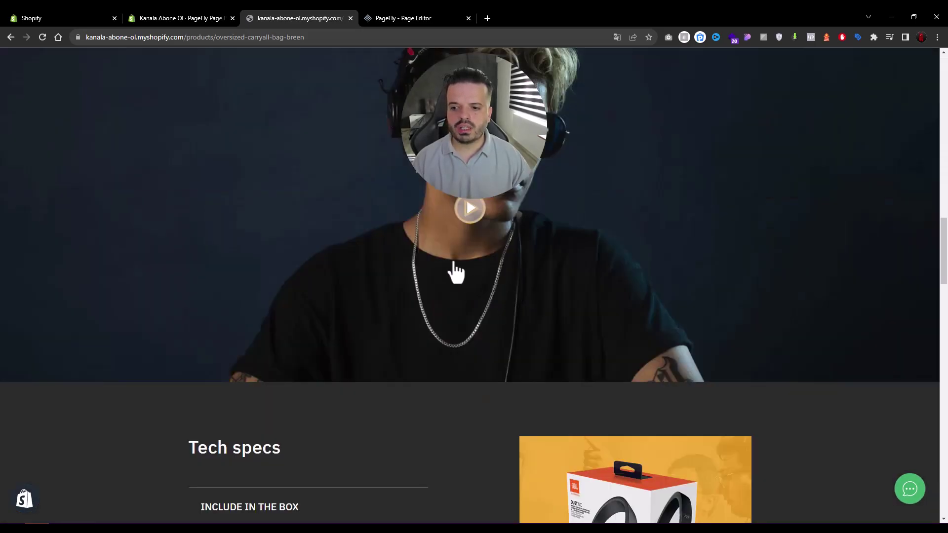
scroll(318, 180, "up", 3)
scroll(319, 180, "down", 7)
scroll(484, 209, "up", 18)
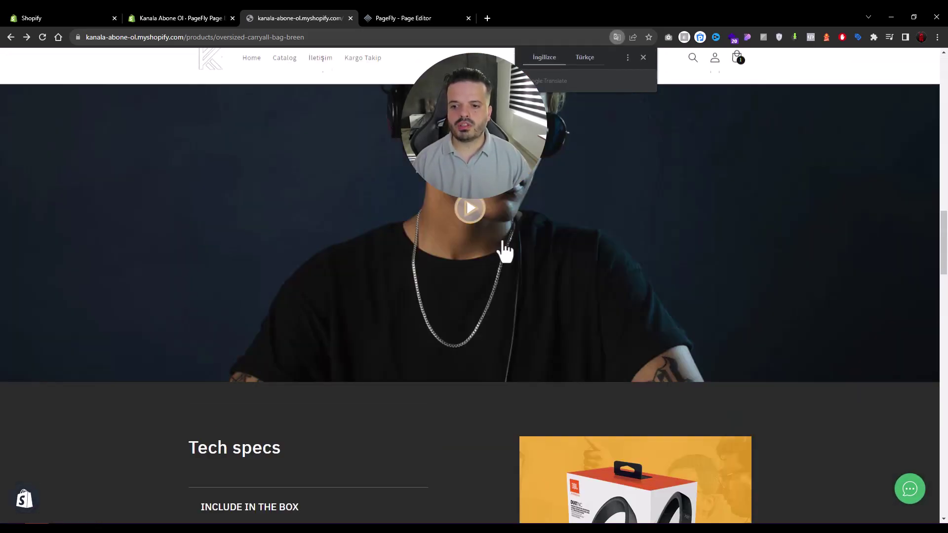
scroll(523, 256, "up", 7)
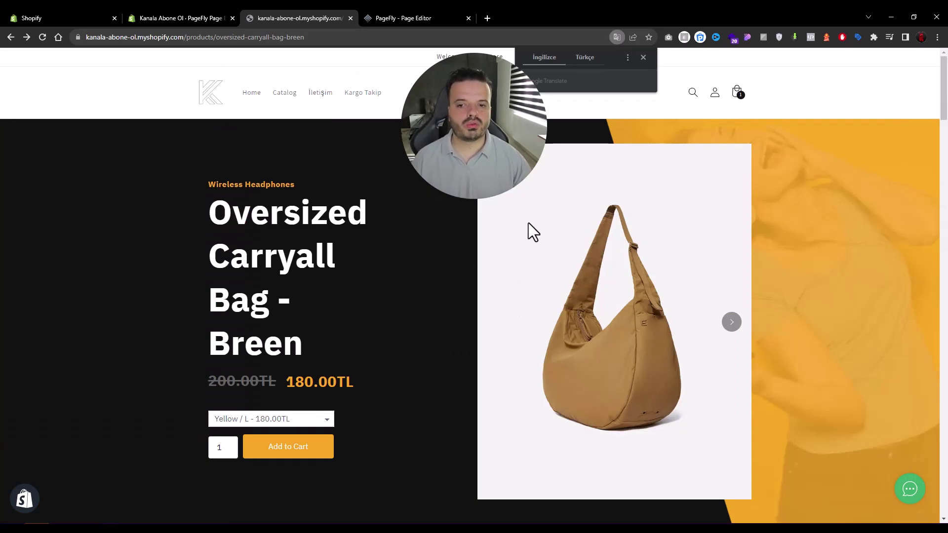
Return to the page editor, collapse the first section in the outline, look through the page and show that section's general settings
key("ctrl+Tab")
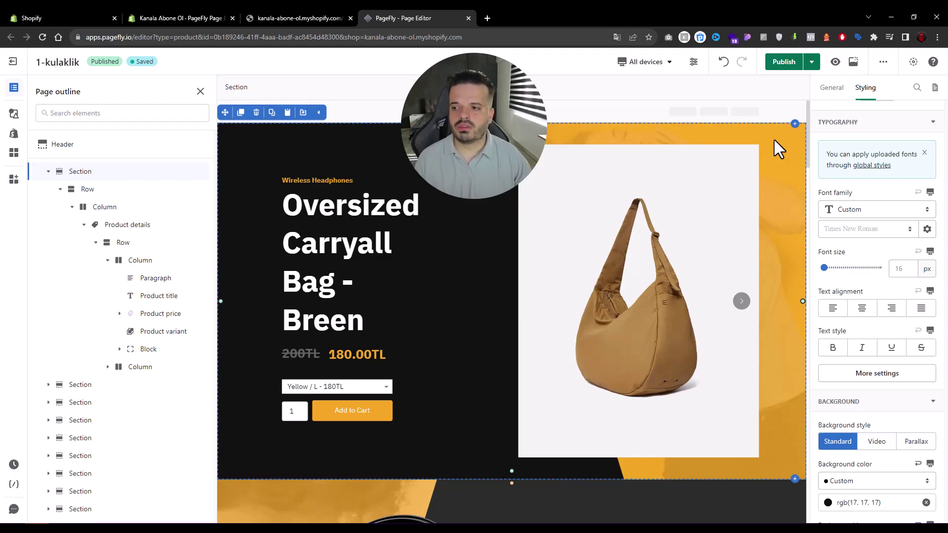
left_click(48, 171)
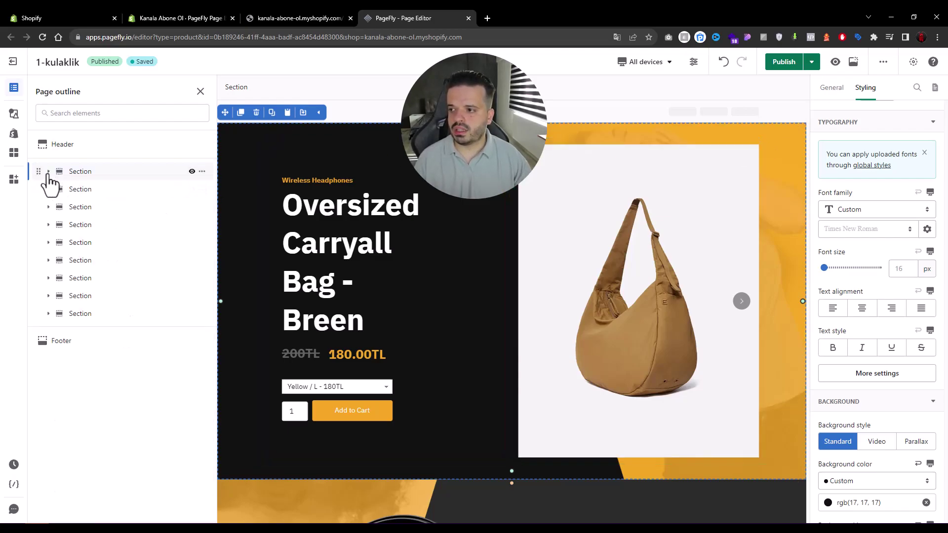
scroll(364, 258, "down", 15)
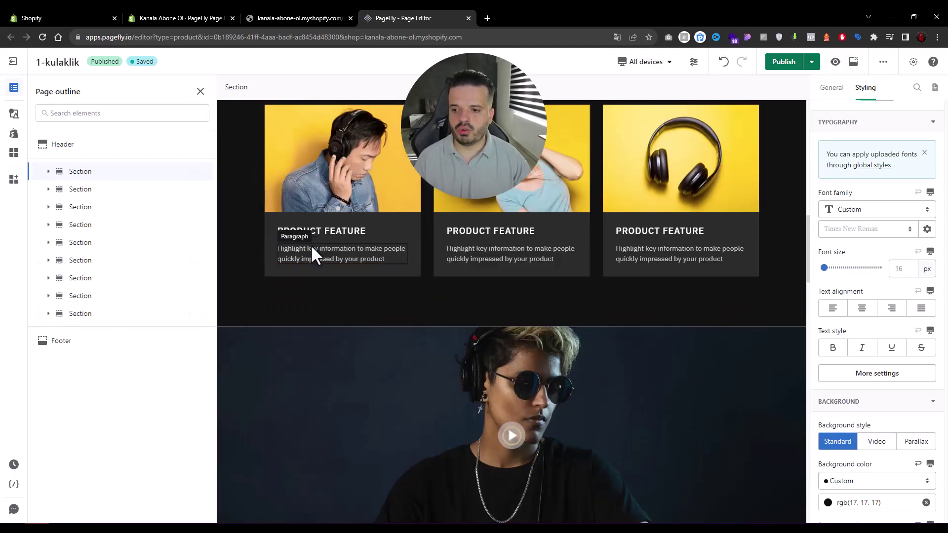
scroll(337, 262, "up", 10)
scroll(435, 232, "up", 7)
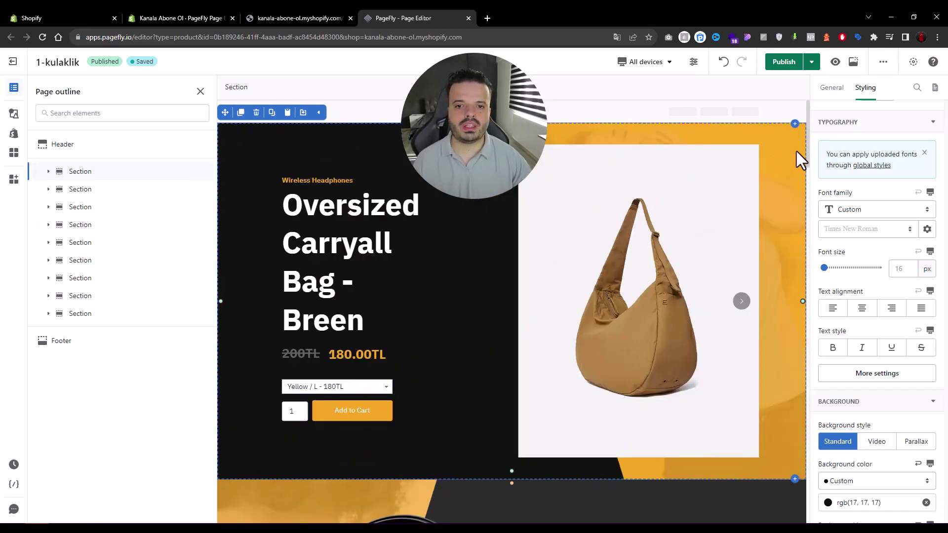
left_click(831, 89)
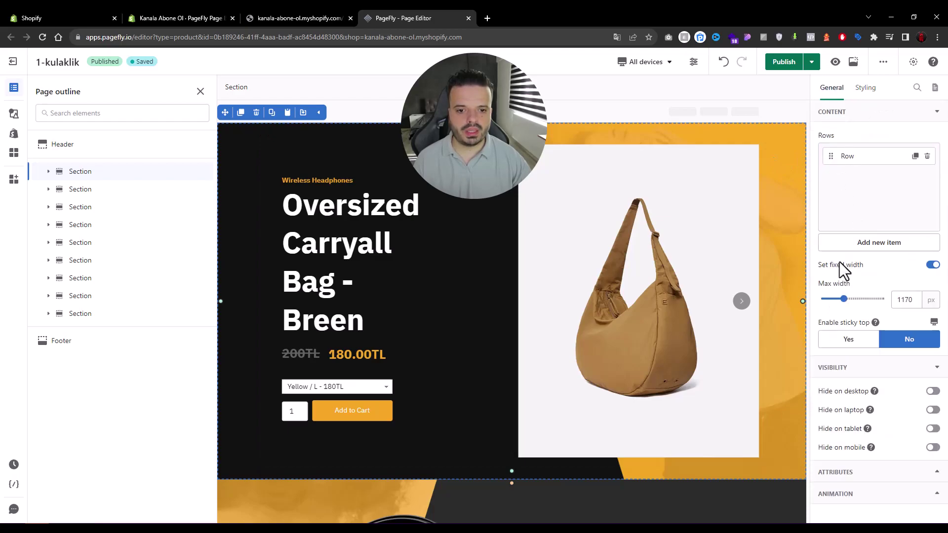